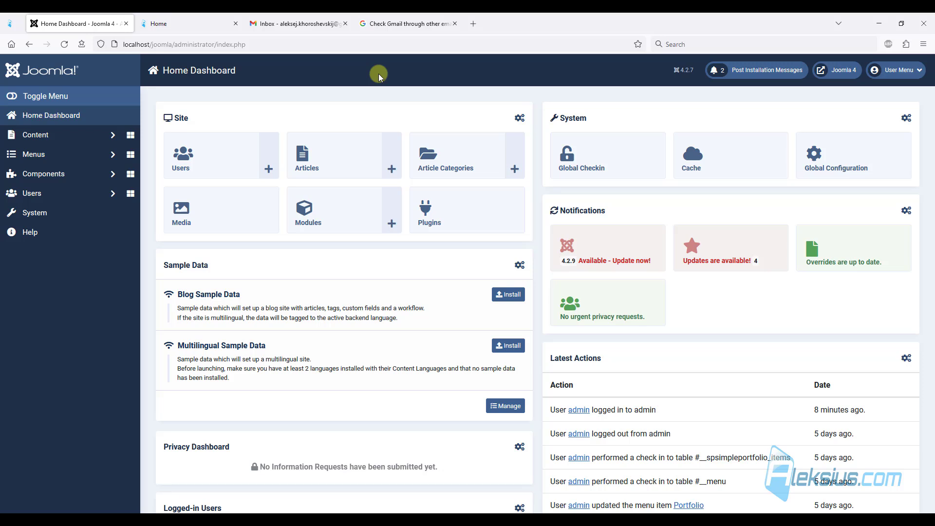
- Scroll the live home page, then browse the About us, Gallery and Portfolio pages
{"action": "left_click", "coordinate": [192, 24]}
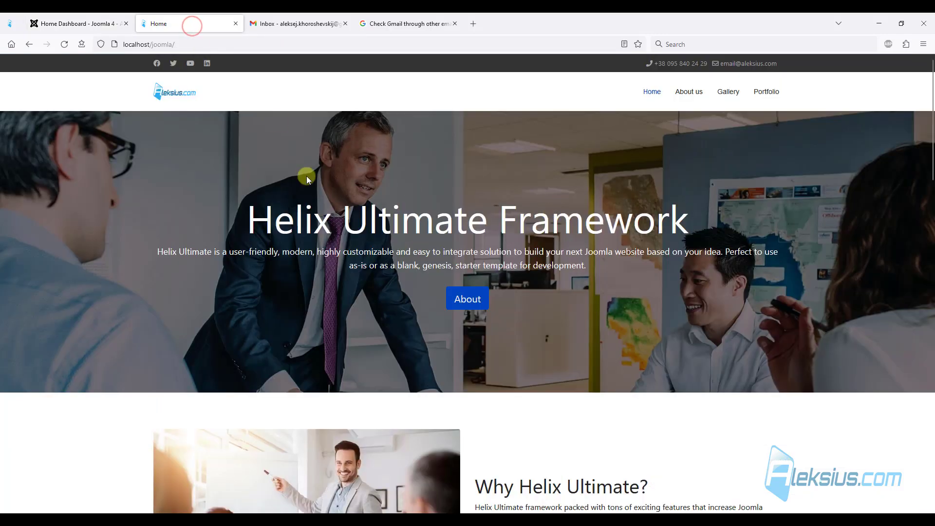
{"action": "scroll", "coordinate": [598, 302], "scroll_direction": "down", "scroll_amount": 5}
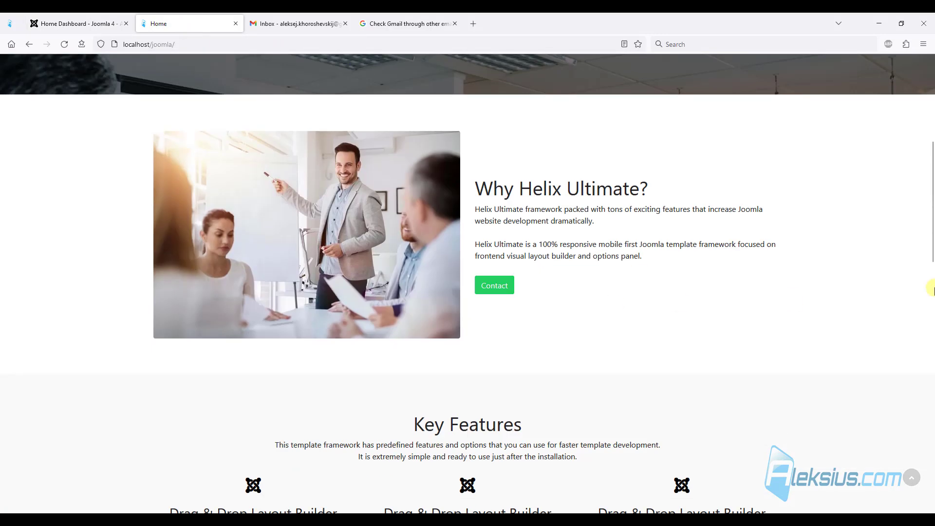
{"action": "left_click_drag", "start_coordinate": [931, 216], "coordinate": [902, 100]}
{"action": "left_click", "coordinate": [691, 98]}
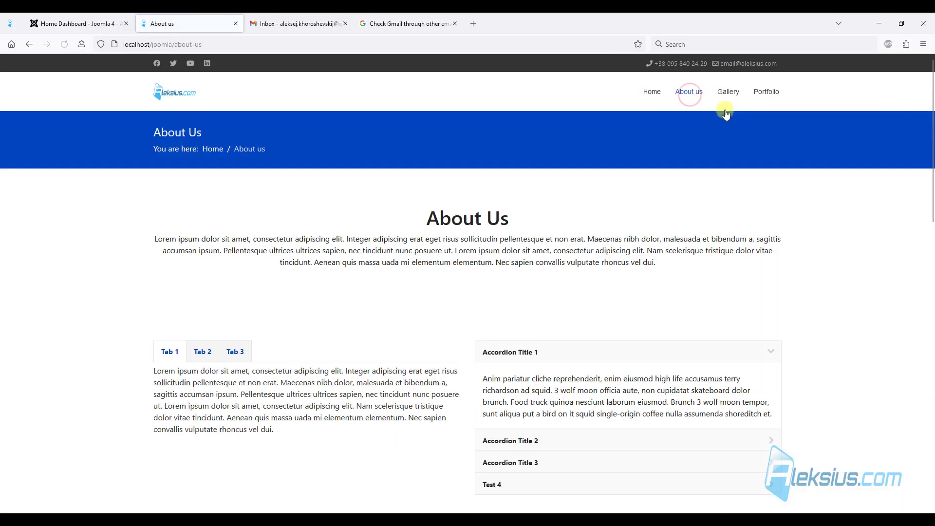
{"action": "left_click", "coordinate": [725, 96]}
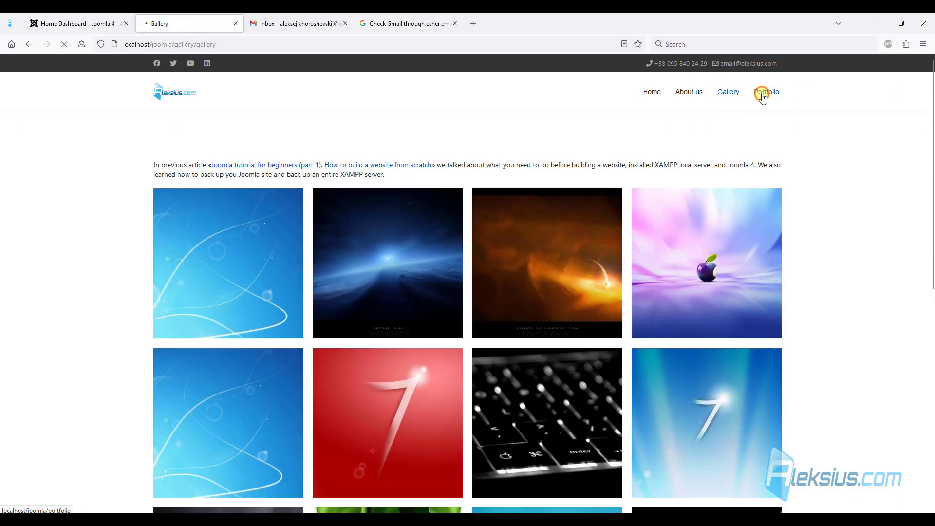
{"action": "left_click", "coordinate": [763, 97]}
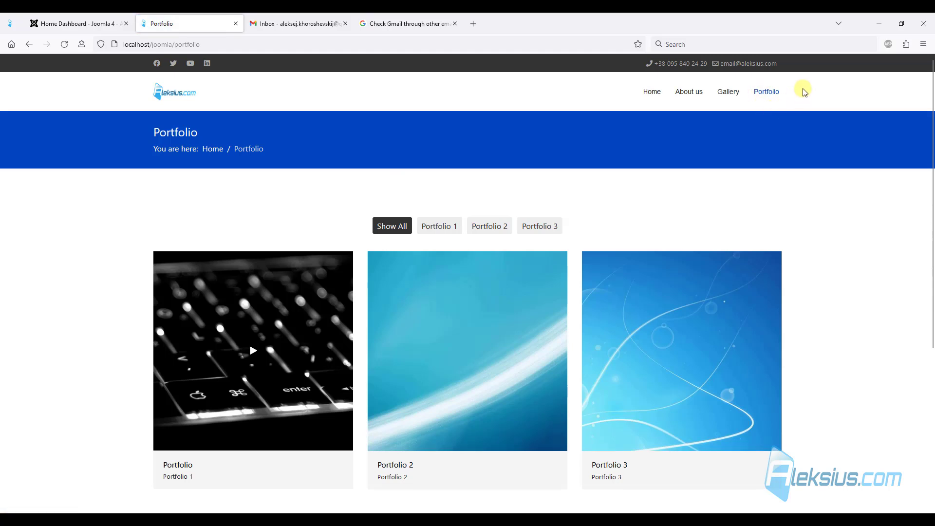
- Open the Uncategorised category from Contacts > Categories for editing
{"action": "left_click", "coordinate": [86, 22]}
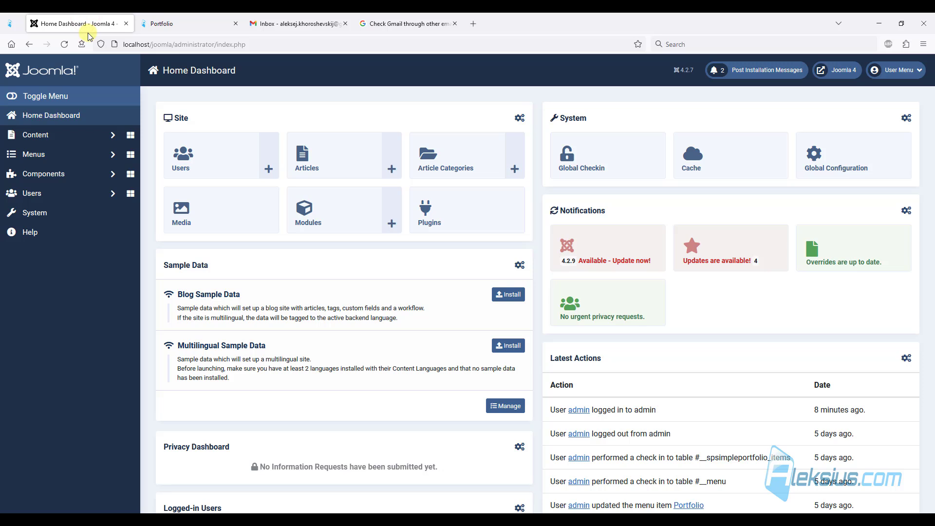
{"action": "left_click", "coordinate": [90, 175]}
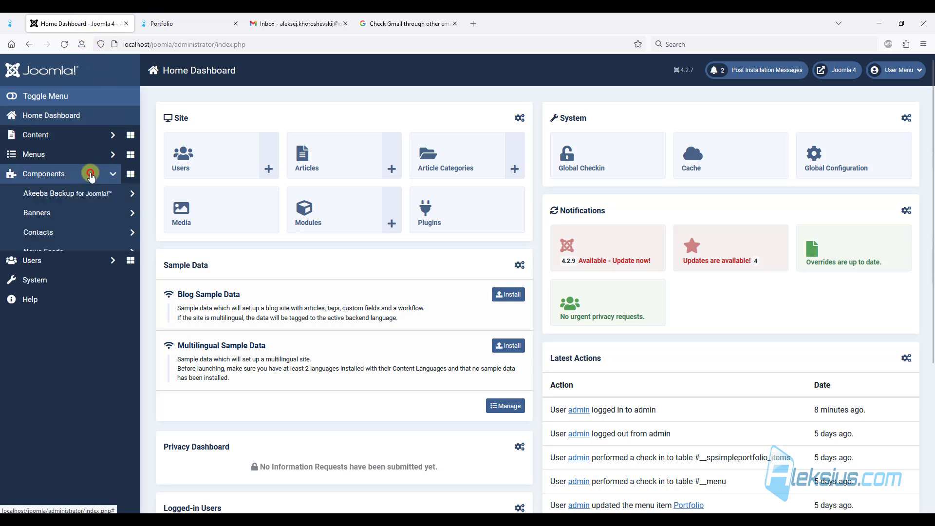
{"action": "left_click", "coordinate": [70, 233]}
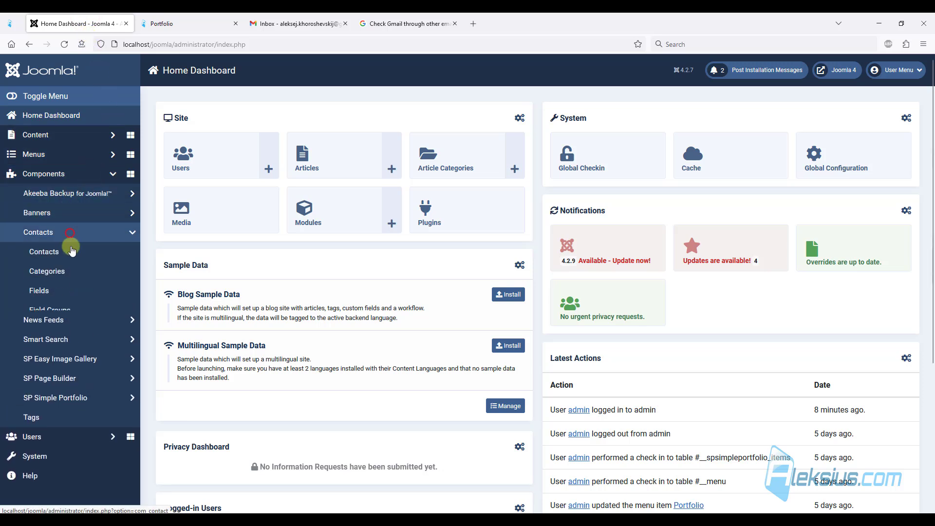
{"action": "left_click", "coordinate": [65, 273]}
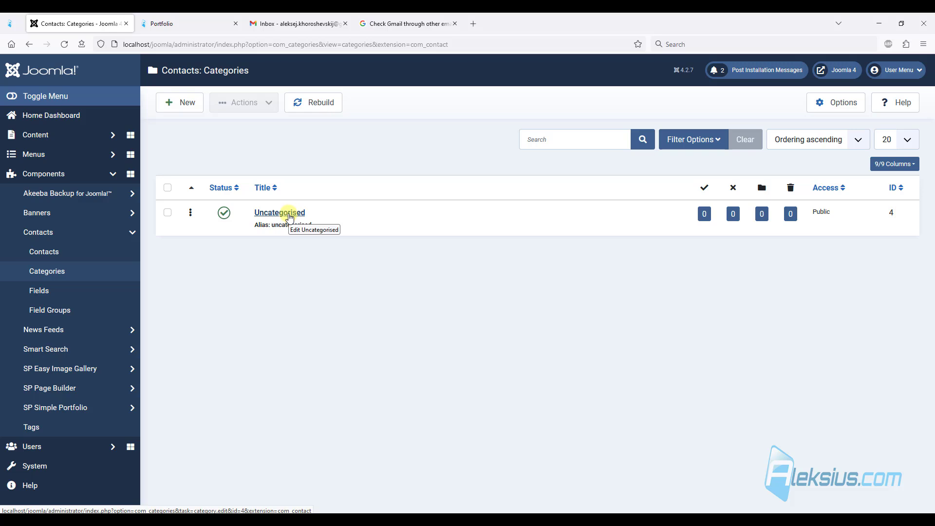
{"action": "left_click", "coordinate": [288, 215]}
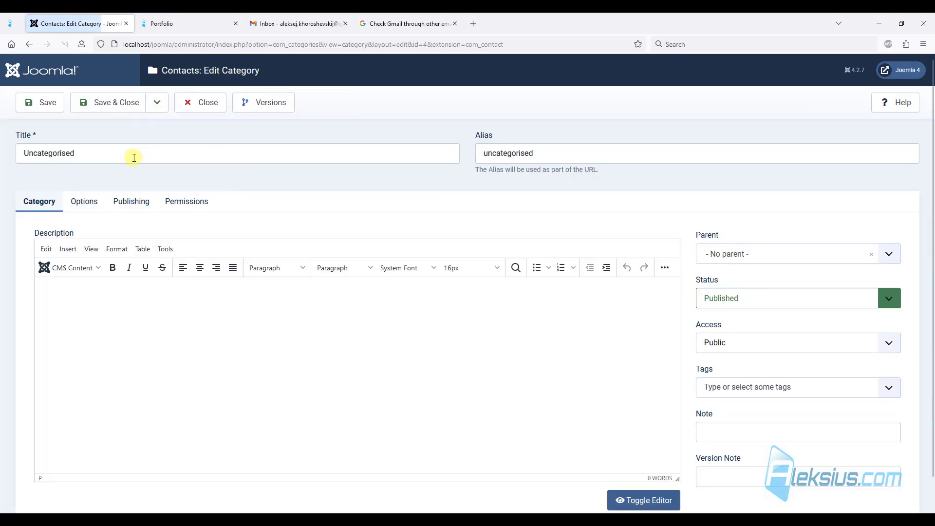
- Retitle it Contact with a cleared alias, save and close
{"action": "double_click", "coordinate": [133, 157]}
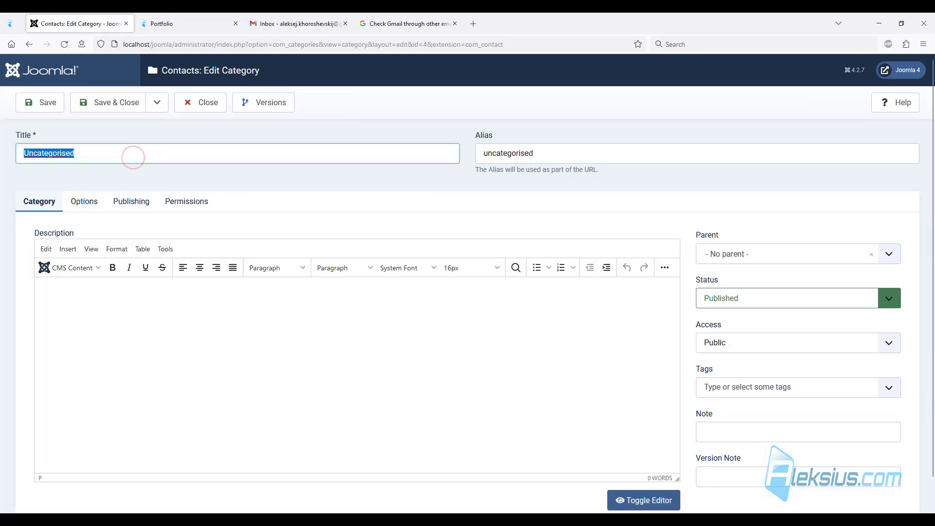
{"action": "type", "text": "Contact"}
{"action": "double_click", "coordinate": [570, 153]}
{"action": "key", "text": "BackSpace"}
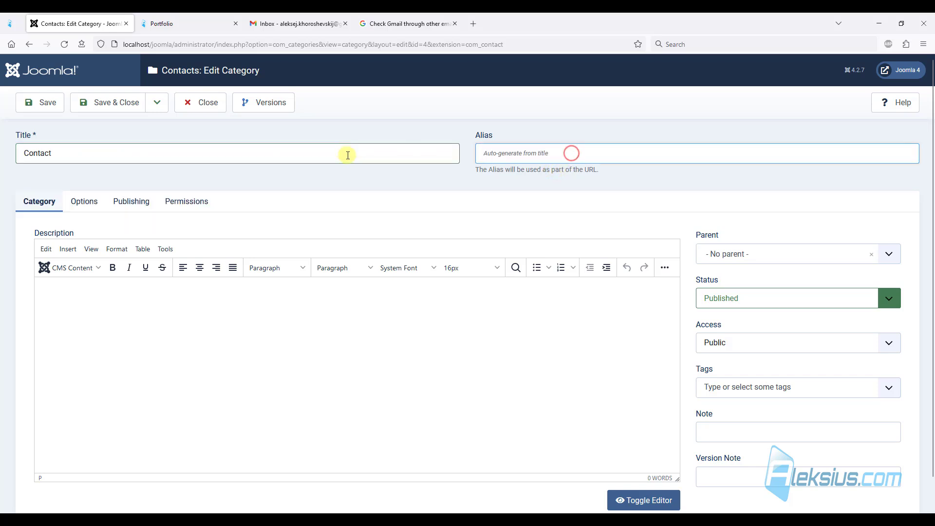
{"action": "left_click", "coordinate": [42, 105]}
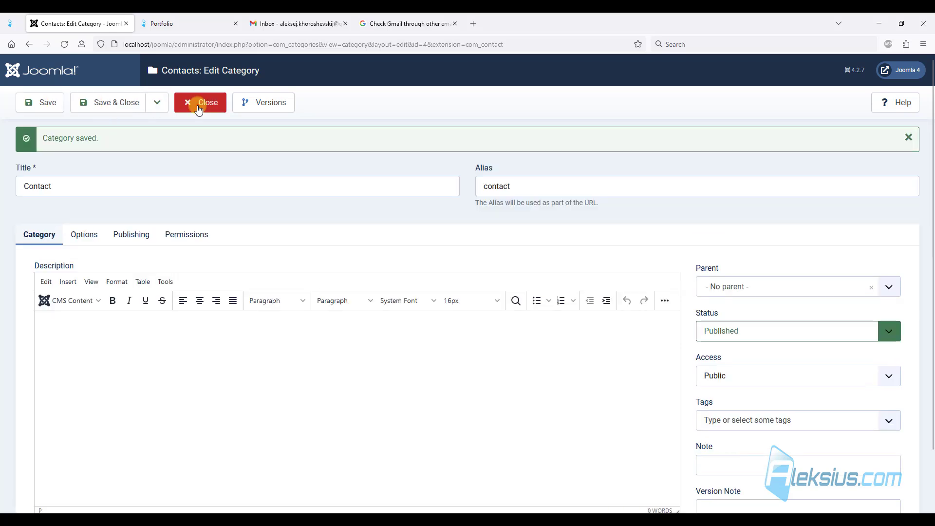
{"action": "left_click", "coordinate": [198, 102]}
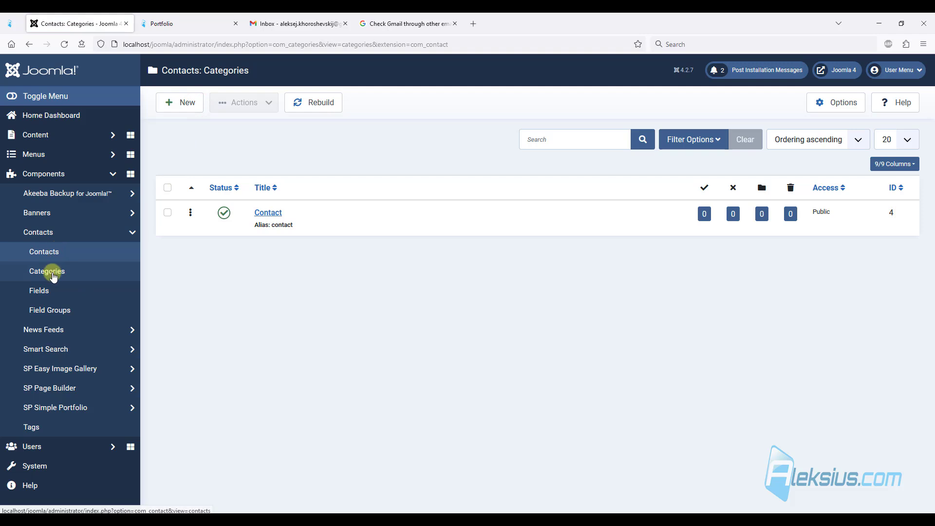
- Start a new contact and enter the contact's name
{"action": "left_click", "coordinate": [57, 252]}
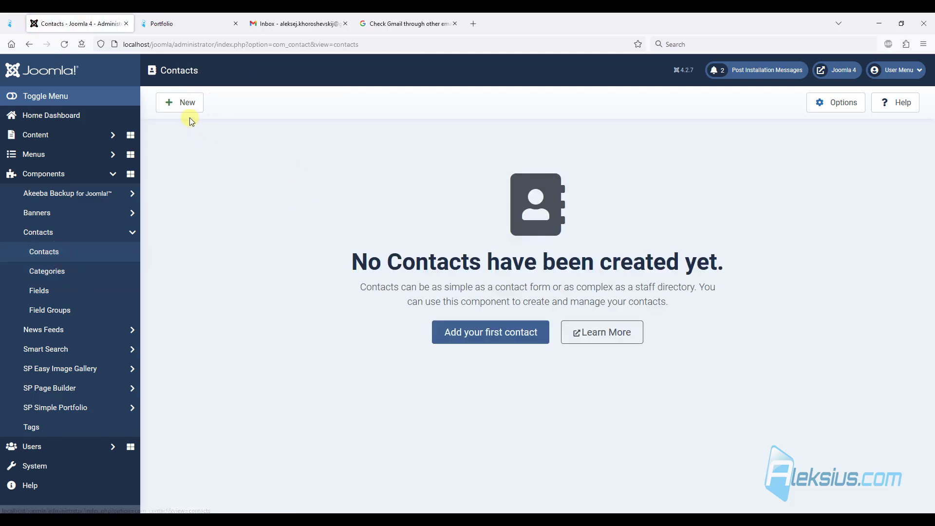
{"action": "left_click", "coordinate": [191, 101]}
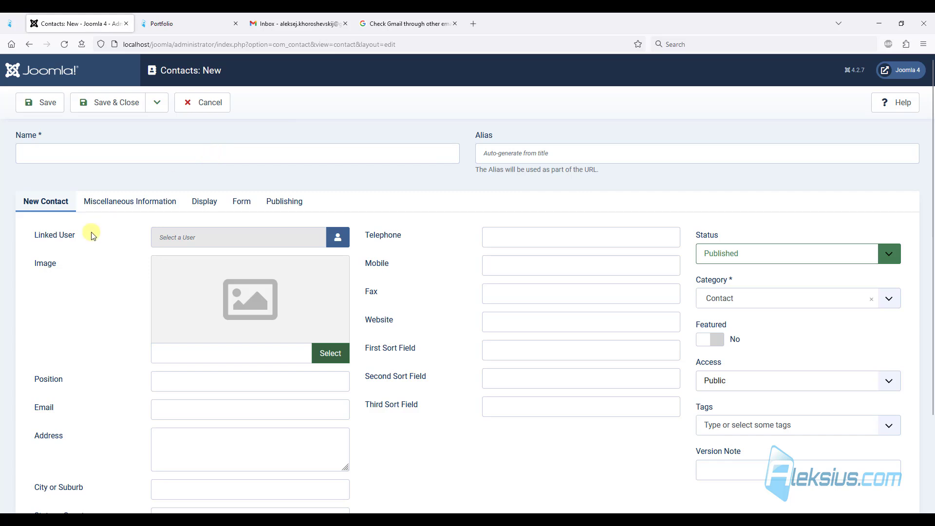
{"action": "left_click", "coordinate": [142, 154]}
{"action": "type", "text": "Aleksej"}
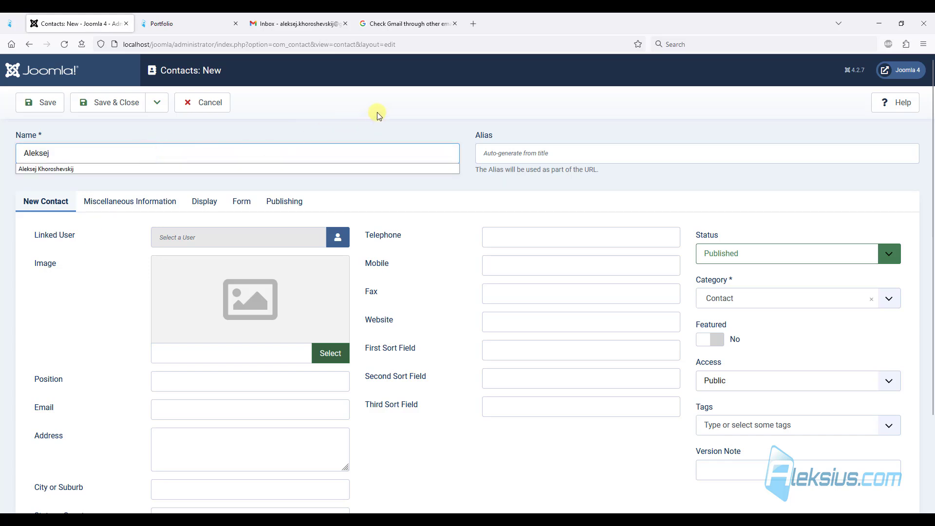
{"action": "left_click", "coordinate": [378, 115]}
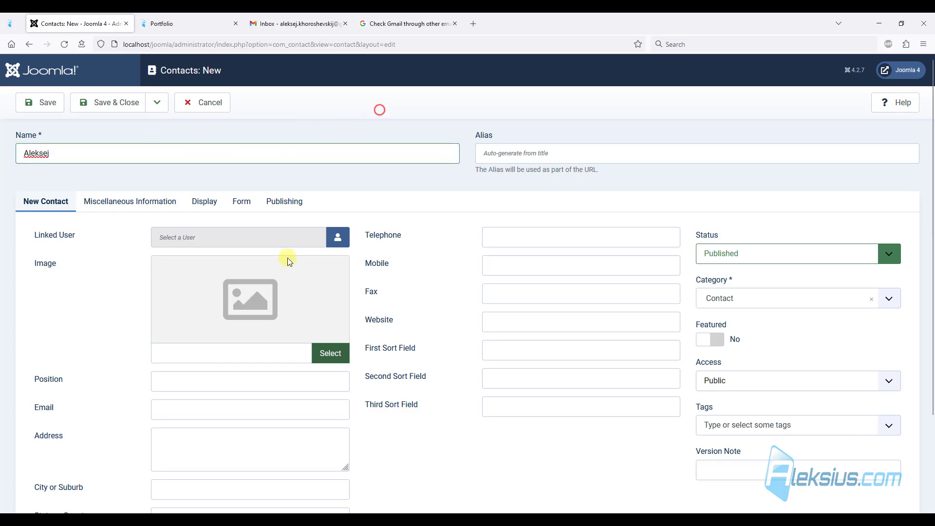
- Link the admin user, then set the linked user back to '- No User -'
{"action": "left_click", "coordinate": [338, 240]}
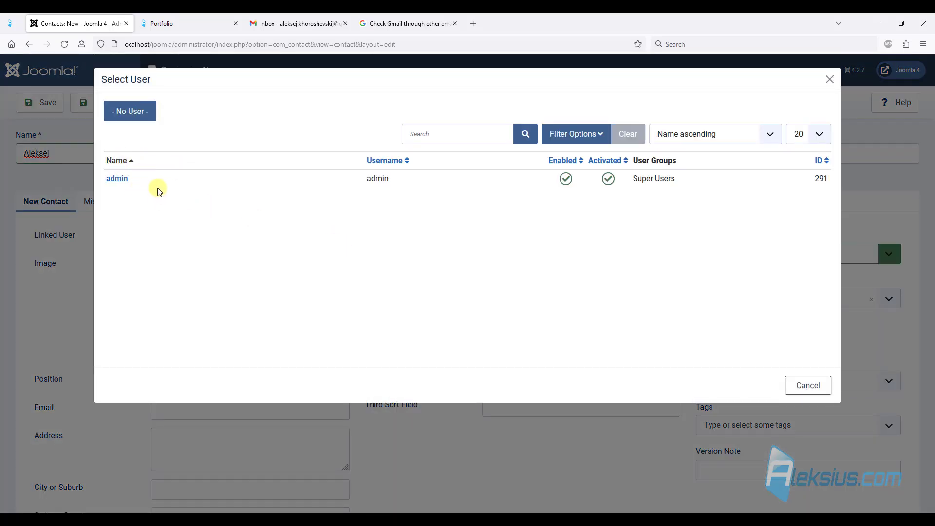
{"action": "left_click", "coordinate": [122, 178]}
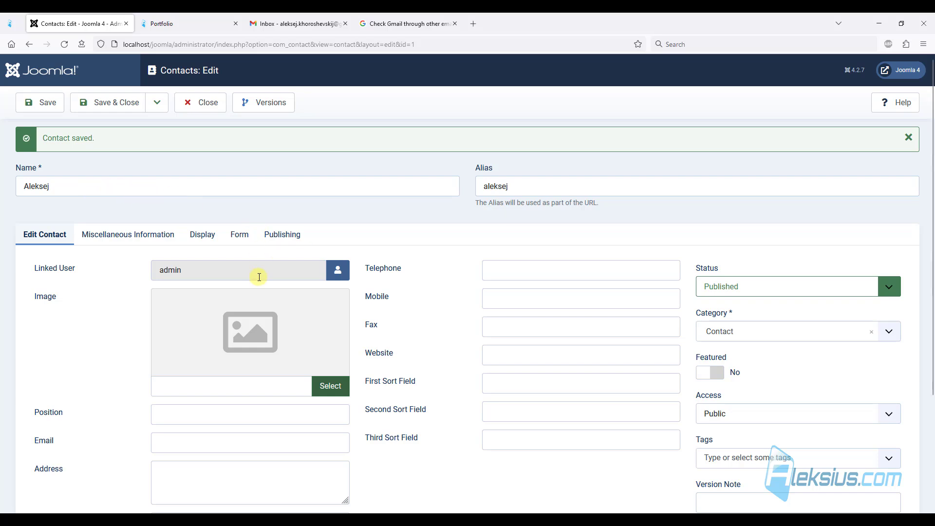
{"action": "left_click", "coordinate": [338, 271]}
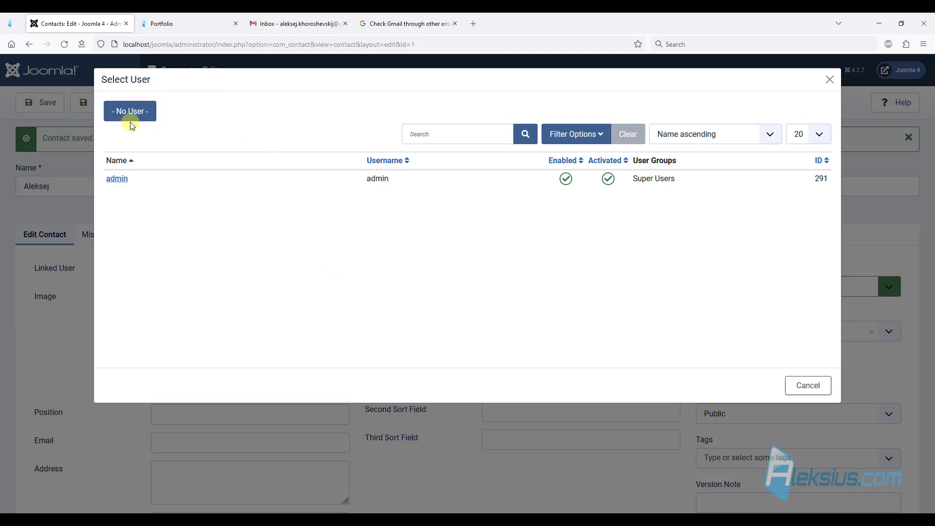
{"action": "left_click", "coordinate": [131, 115]}
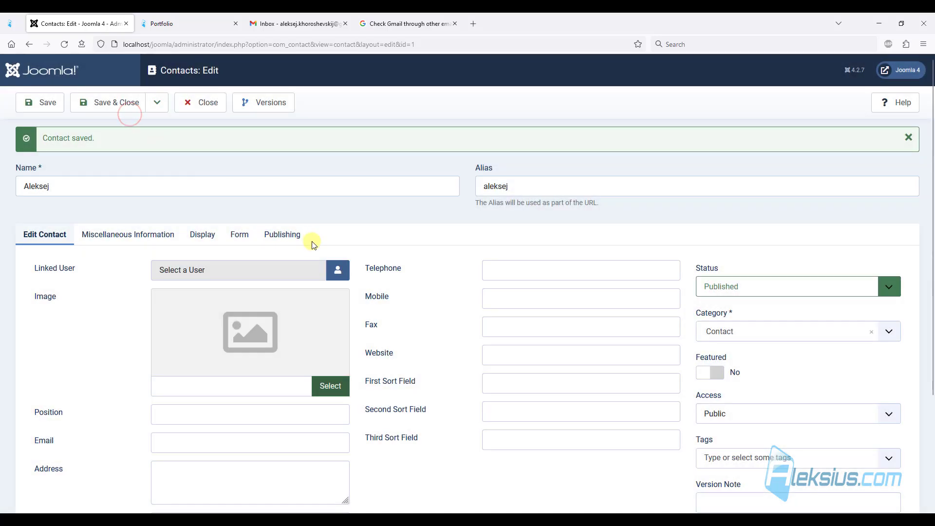
{"action": "scroll", "coordinate": [242, 411], "scroll_direction": "down", "scroll_amount": 2}
- Paste the contact's e-mail and autofill telephone, mobile, website, city, postal code and country
{"action": "left_click", "coordinate": [179, 344]}
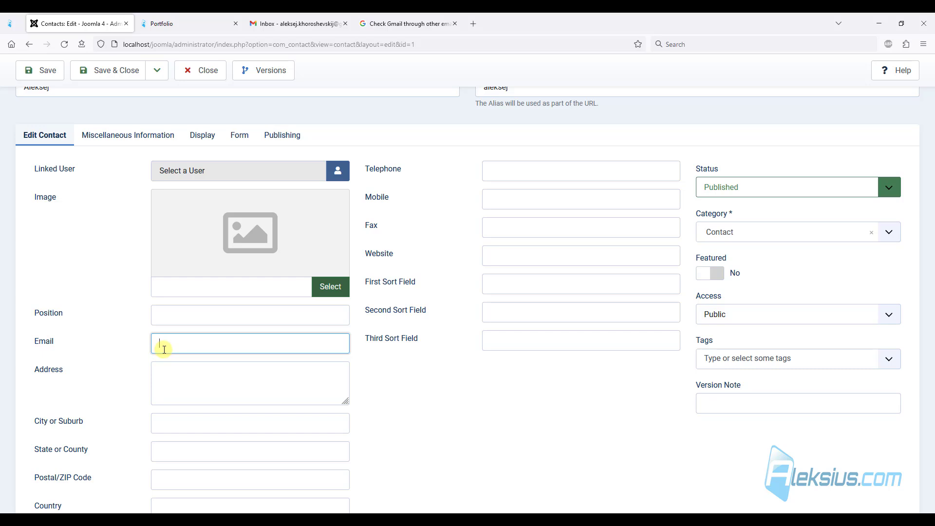
{"action": "left_click", "coordinate": [244, 346]}
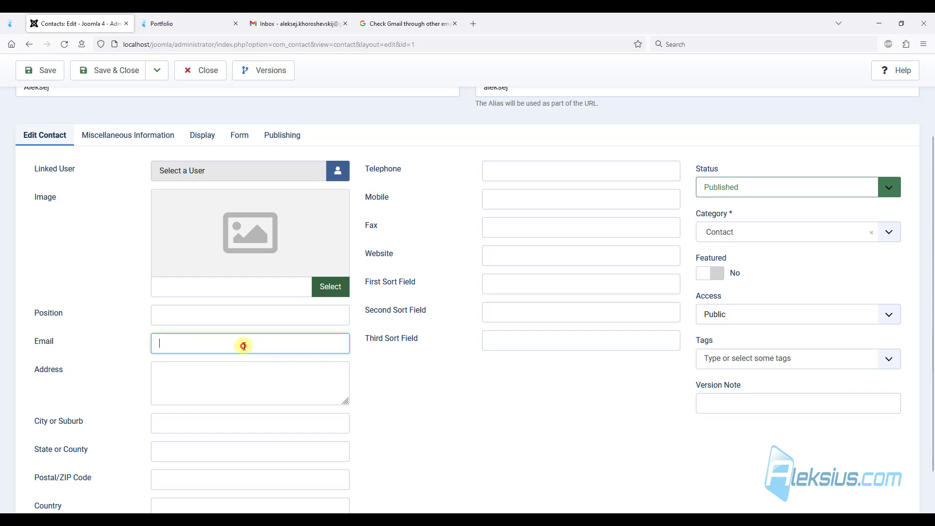
{"action": "key", "text": "ctrl+v"}
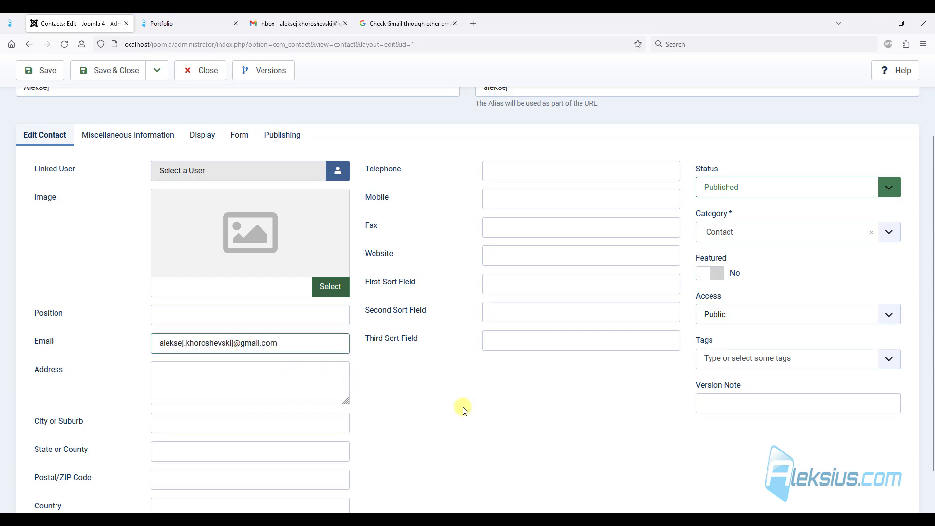
{"action": "scroll", "coordinate": [463, 409], "scroll_direction": "down", "scroll_amount": 2}
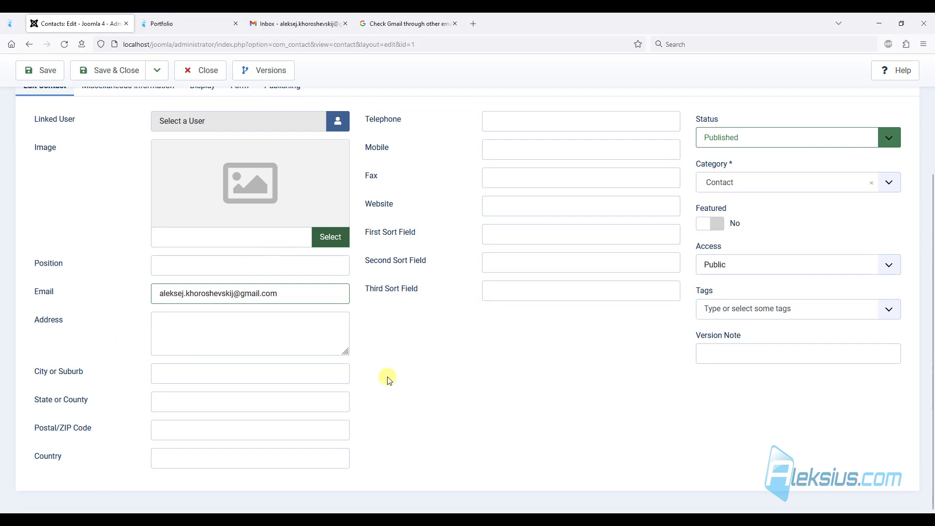
{"action": "left_click", "coordinate": [508, 349]}
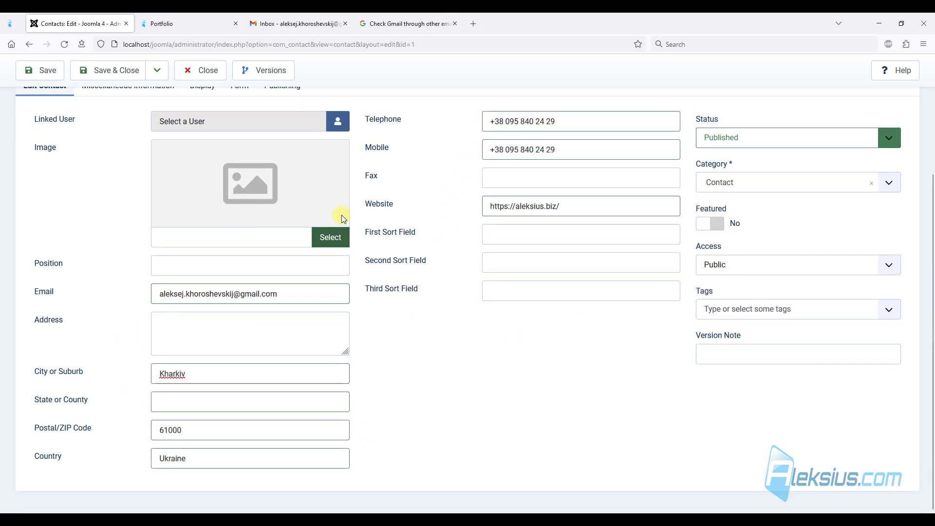
- Upload the portrait photo into images/design and select it as the contact image
{"action": "left_click", "coordinate": [325, 238]}
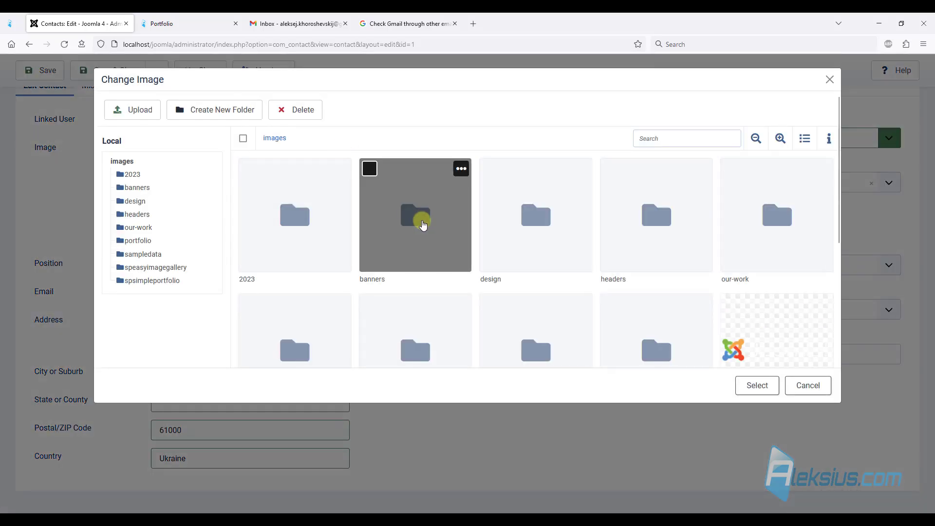
{"action": "scroll", "coordinate": [423, 224], "scroll_direction": "down", "scroll_amount": 2}
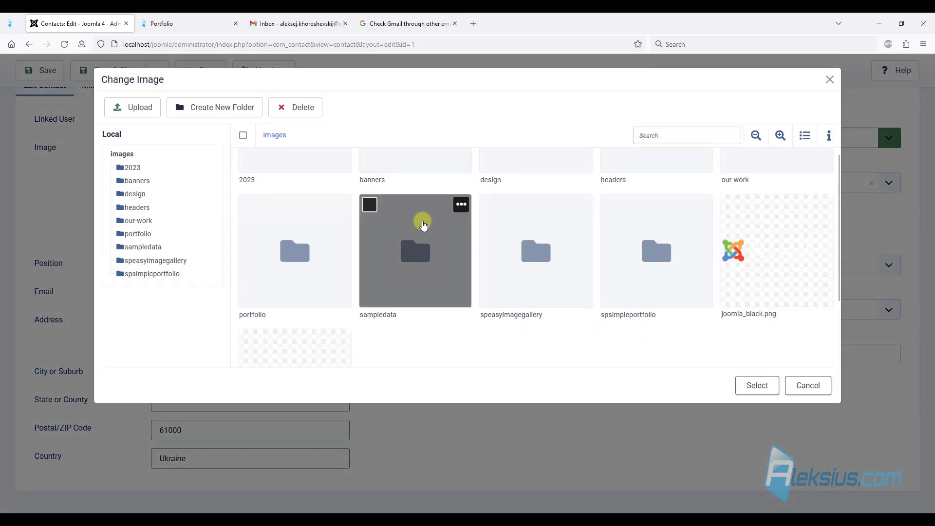
{"action": "double_click", "coordinate": [533, 168]}
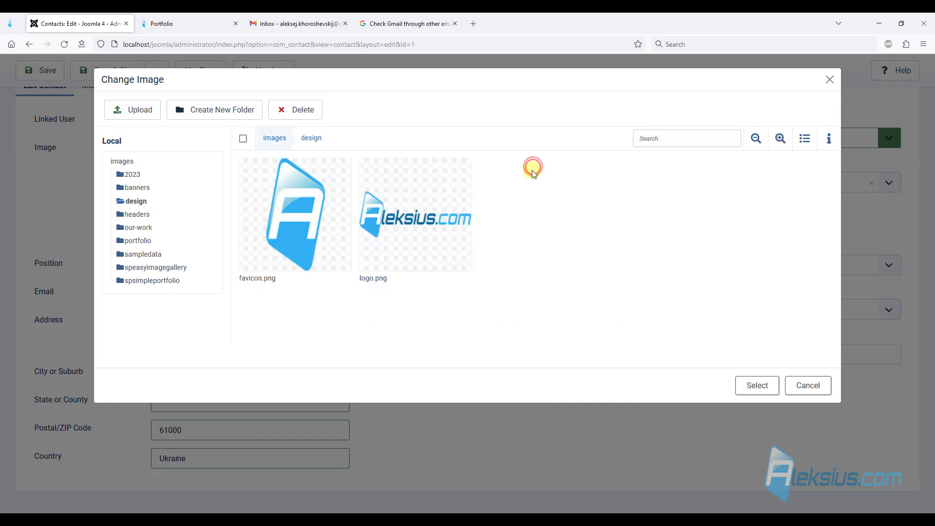
{"action": "left_click", "coordinate": [149, 117]}
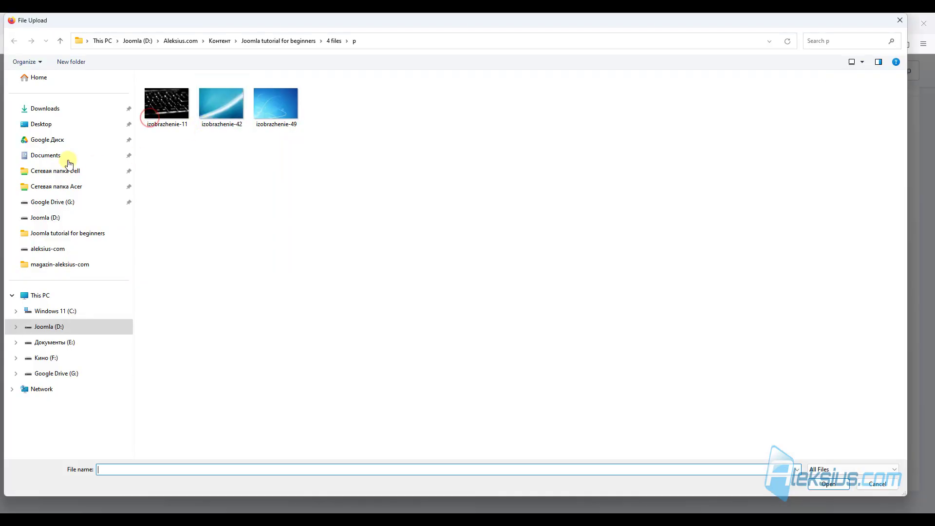
{"action": "left_click", "coordinate": [54, 108]}
{"action": "double_click", "coordinate": [167, 103]}
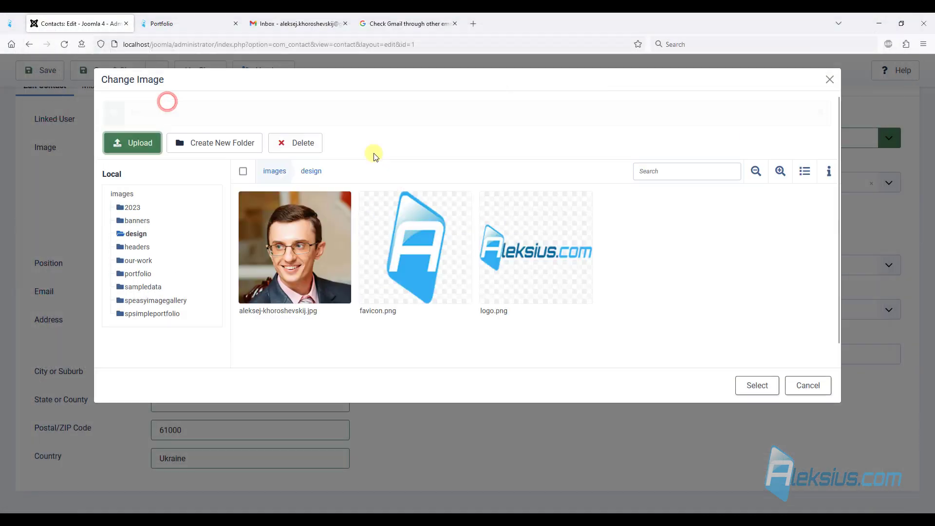
{"action": "left_click", "coordinate": [261, 204]}
{"action": "left_click", "coordinate": [757, 386]}
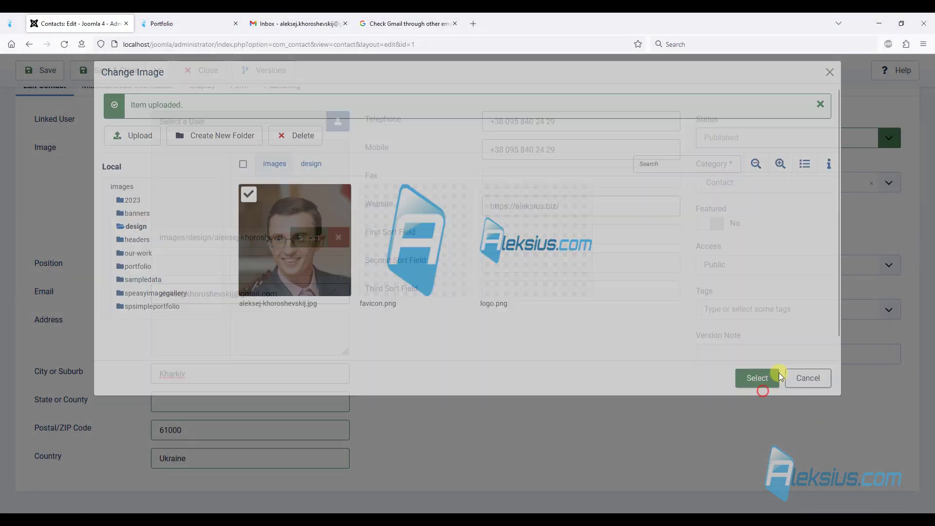
{"action": "scroll", "coordinate": [135, 168], "scroll_direction": "up", "scroll_amount": 3}
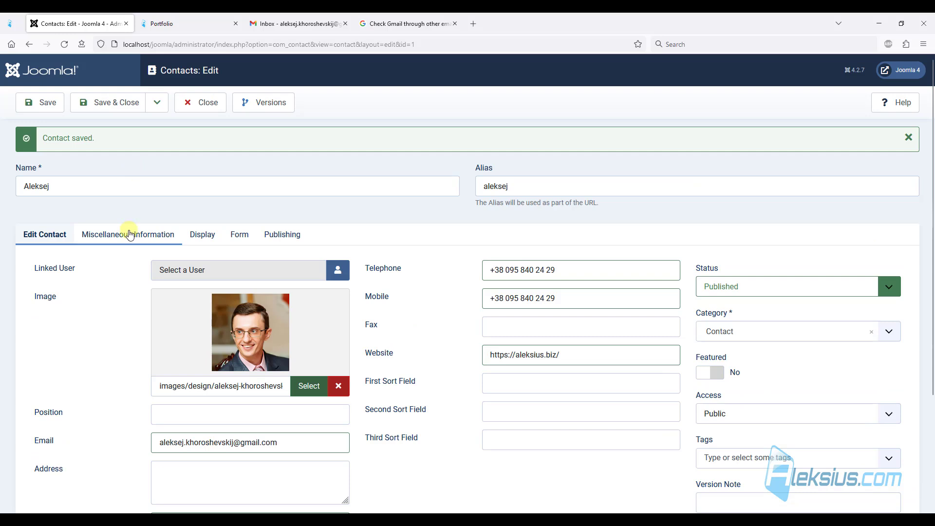
- Paste the two-paragraph bio into Miscellaneous Information, save, then Save & Close
{"action": "left_click", "coordinate": [128, 234]}
{"action": "left_click", "coordinate": [214, 379]}
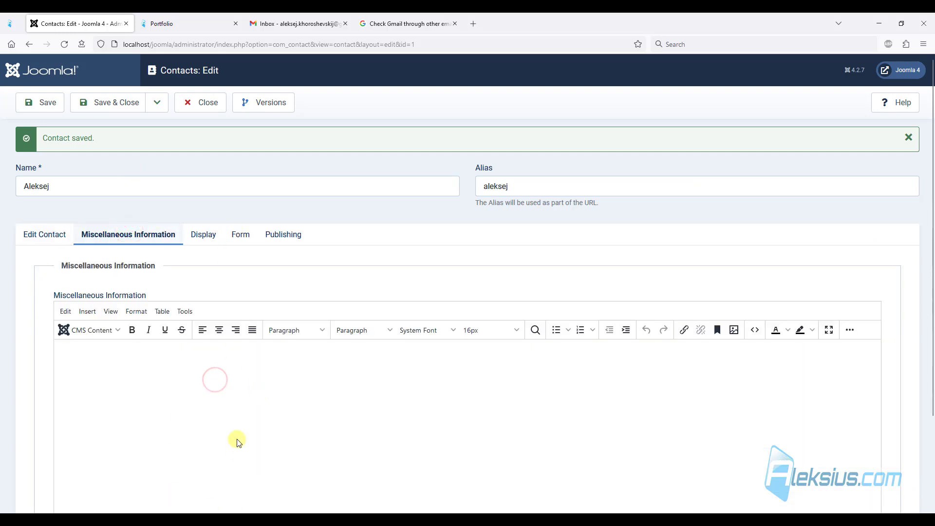
{"action": "left_click", "coordinate": [144, 385]}
{"action": "type", "text": "Hello, my name is Aleksej Khoroshevskij. I was born in Kharkiv (Ukraine) and I live there. Since about 2008 to the present day, I have been developing websites on Joomla and WebSite X5. I also provide services in their modernization, SEO promotion, PPC advertising (Ads), protection against hacking and website speed up."}
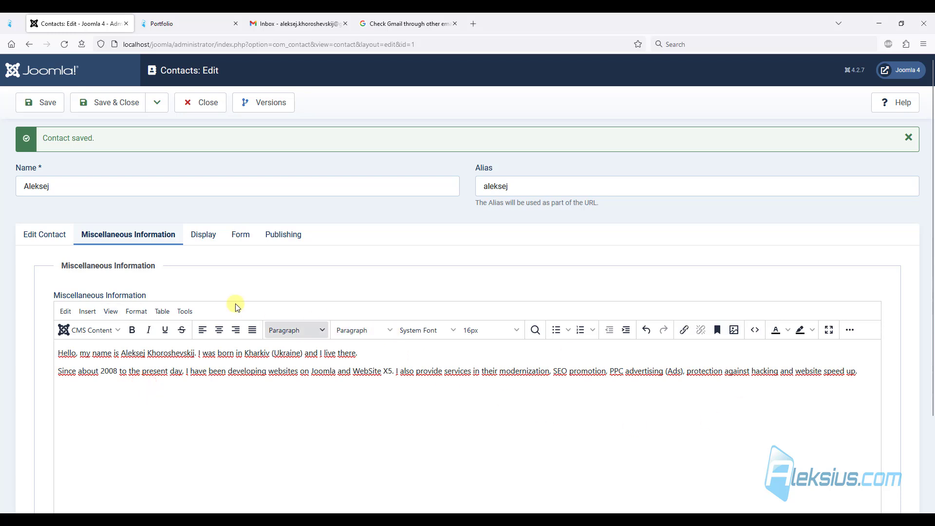
{"action": "left_click", "coordinate": [55, 104]}
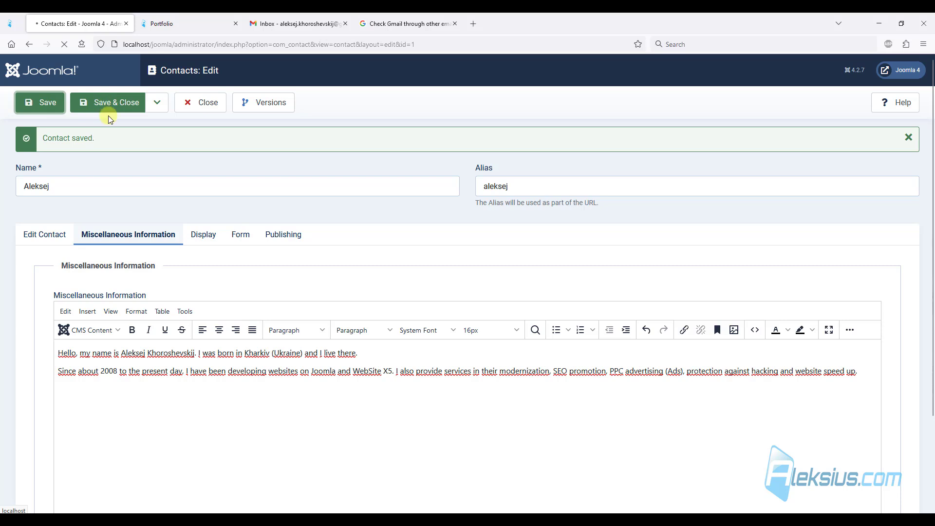
{"action": "left_click", "coordinate": [117, 106]}
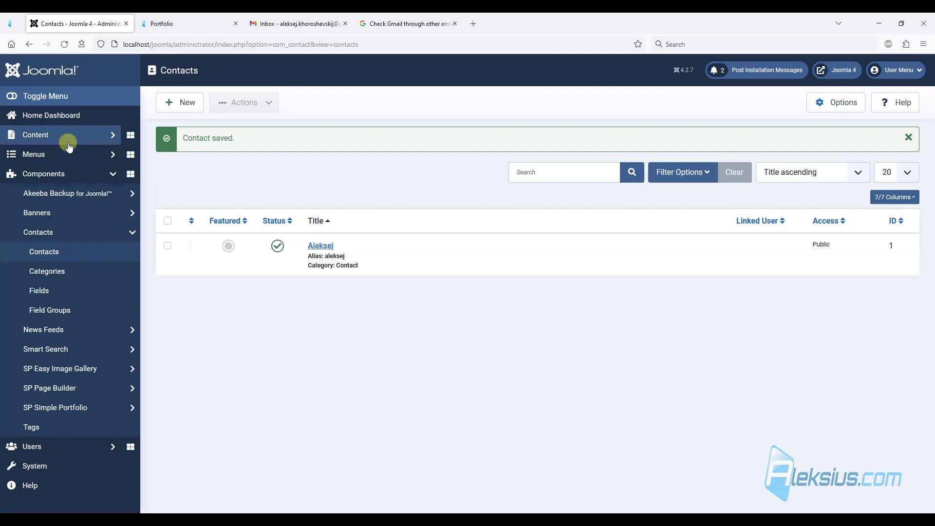
- Start a new Top menu item of type Contacts > Single Contact
{"action": "left_click", "coordinate": [69, 157]}
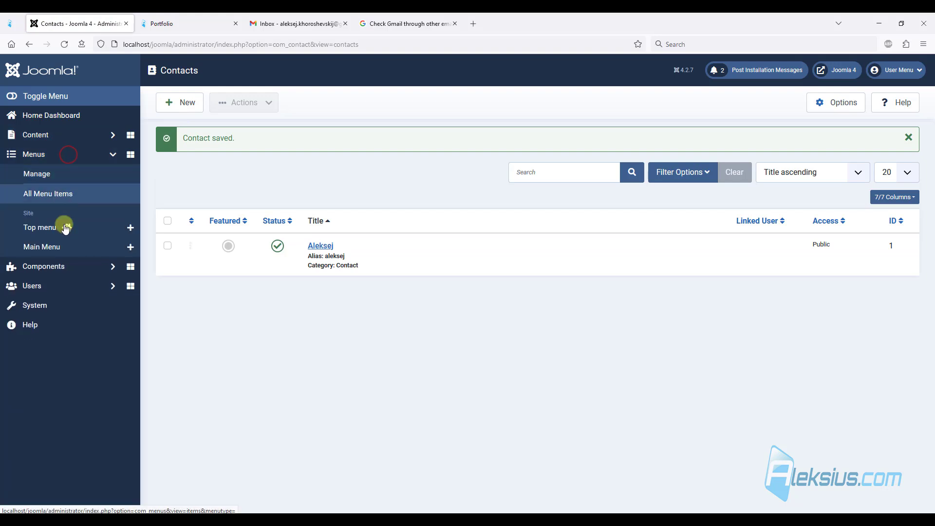
{"action": "left_click", "coordinate": [48, 227]}
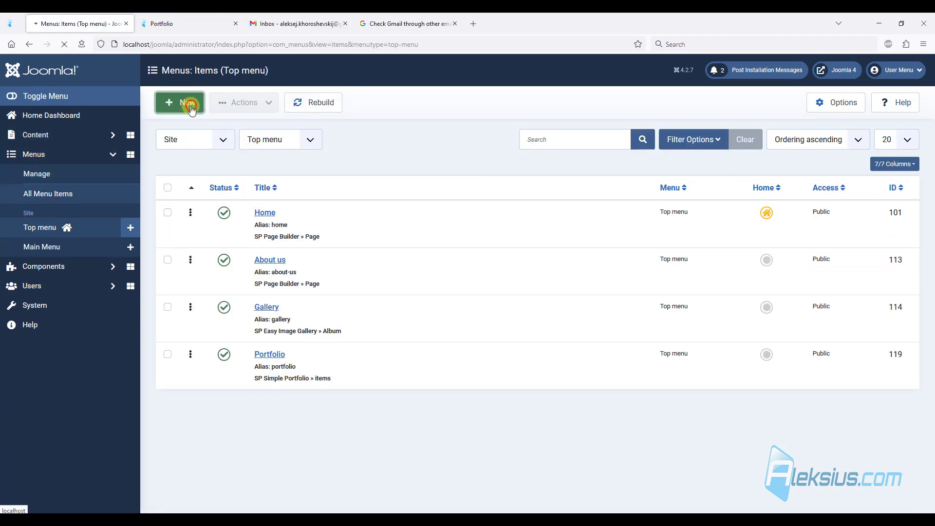
{"action": "left_click", "coordinate": [192, 107]}
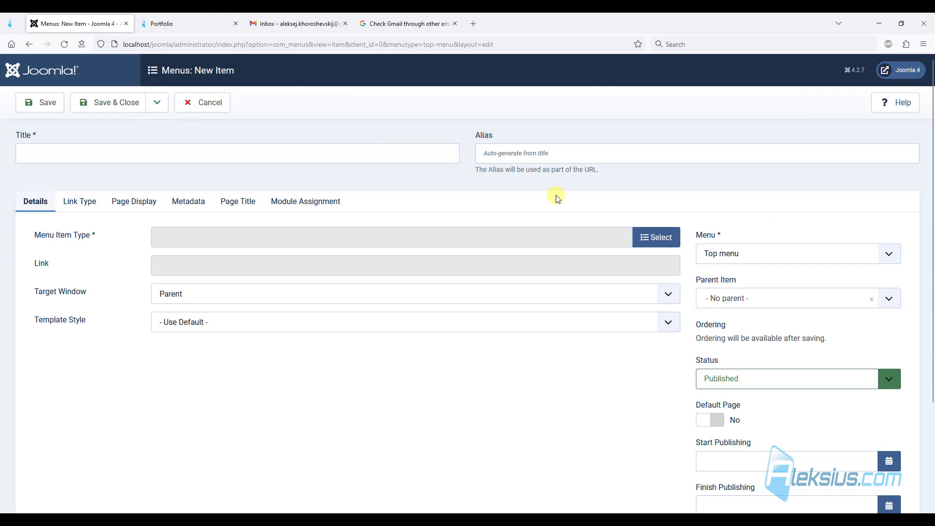
{"action": "left_click", "coordinate": [658, 235]}
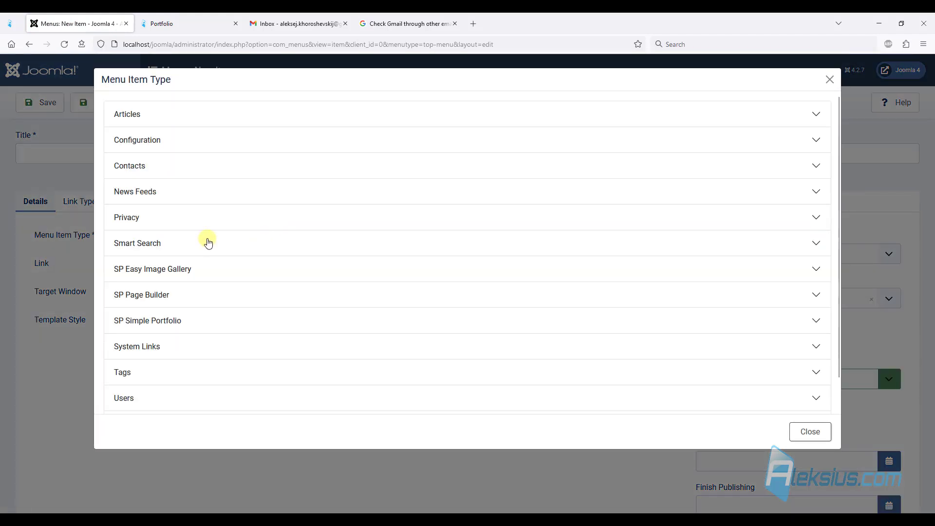
{"action": "scroll", "coordinate": [146, 215], "scroll_direction": "down", "scroll_amount": 1}
{"action": "left_click", "coordinate": [138, 140]}
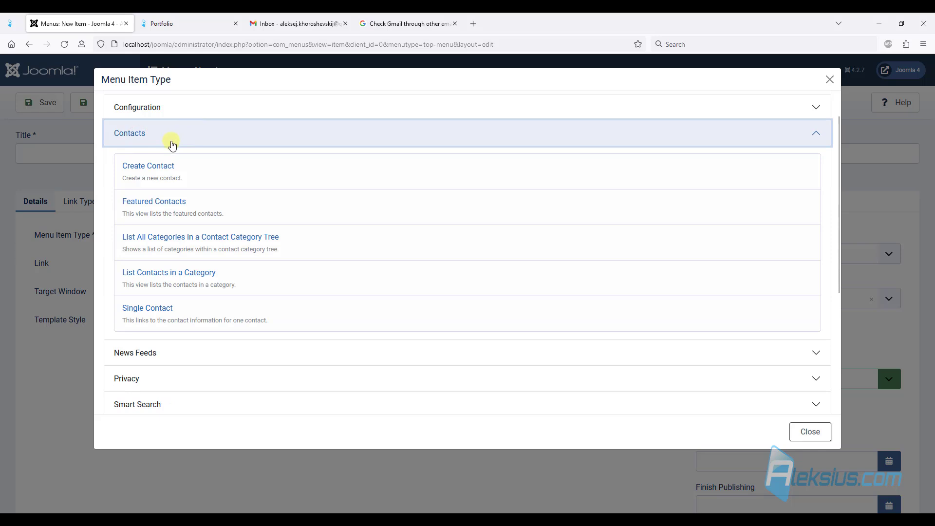
{"action": "left_click", "coordinate": [154, 309]}
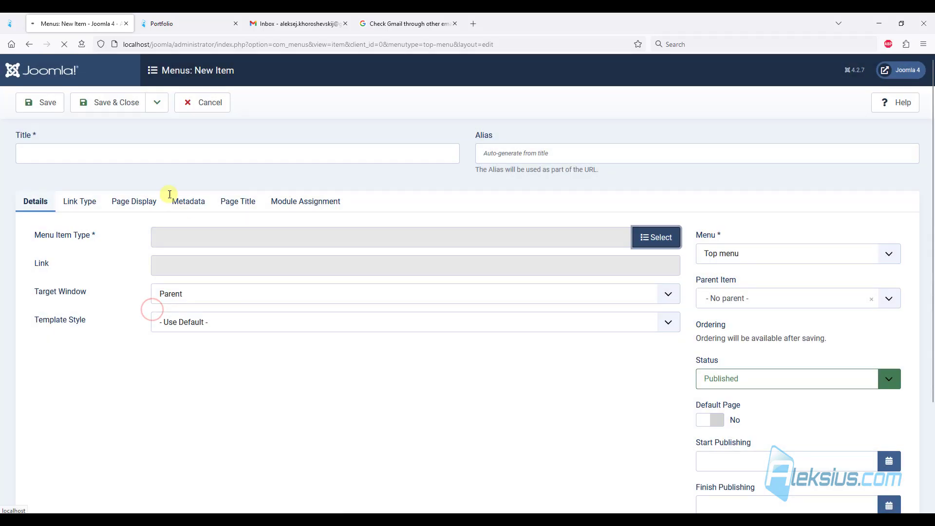
- Title it Contact, link the existing contact, save, and check it on the live site
{"action": "left_click", "coordinate": [171, 154]}
{"action": "type", "text": "Contact"}
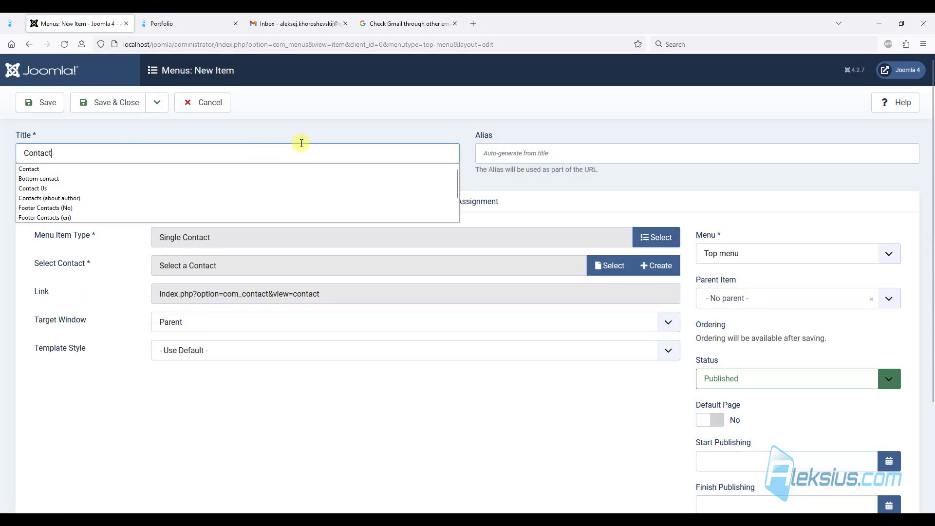
{"action": "left_click", "coordinate": [317, 125]}
{"action": "left_click", "coordinate": [27, 103]}
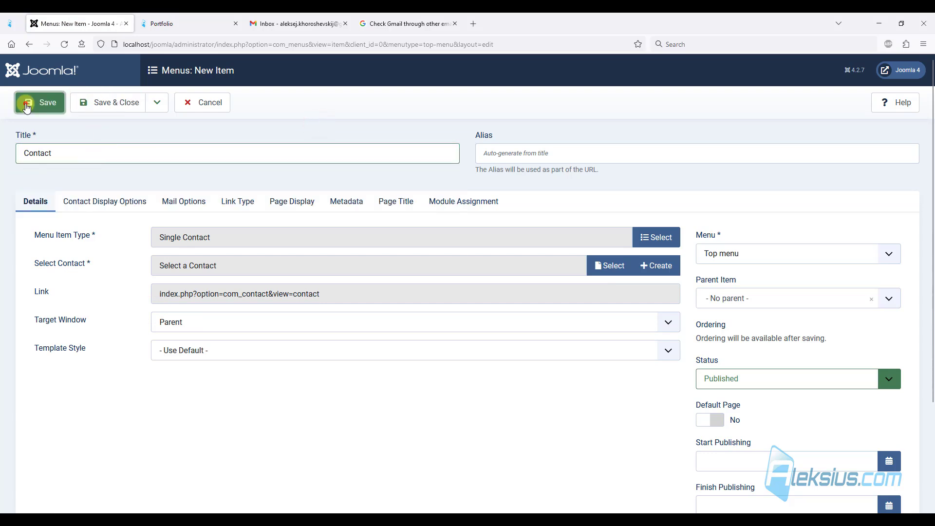
{"action": "left_click", "coordinate": [611, 265]}
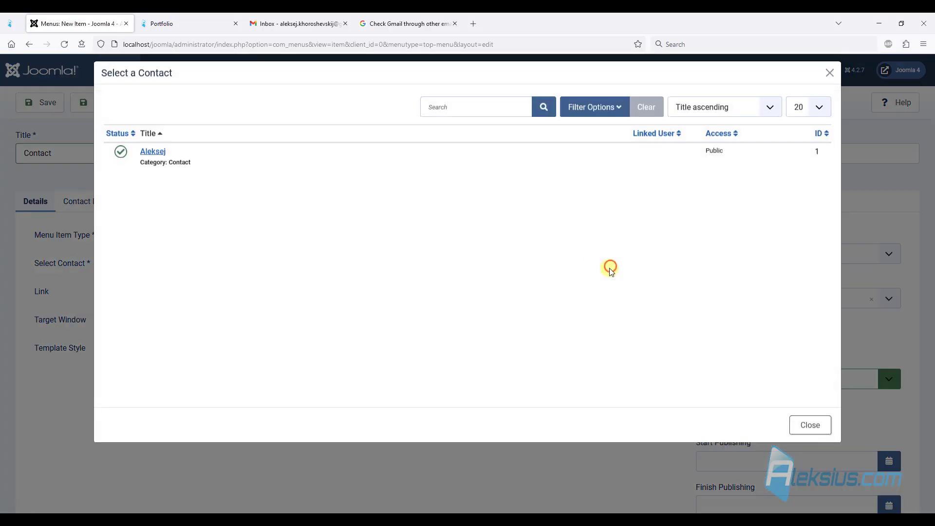
{"action": "left_click", "coordinate": [144, 158]}
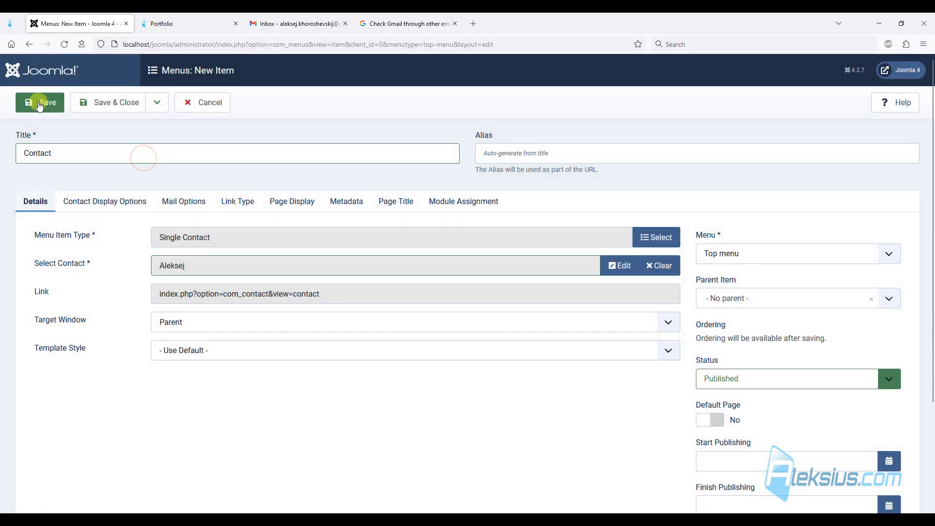
{"action": "left_click", "coordinate": [39, 105]}
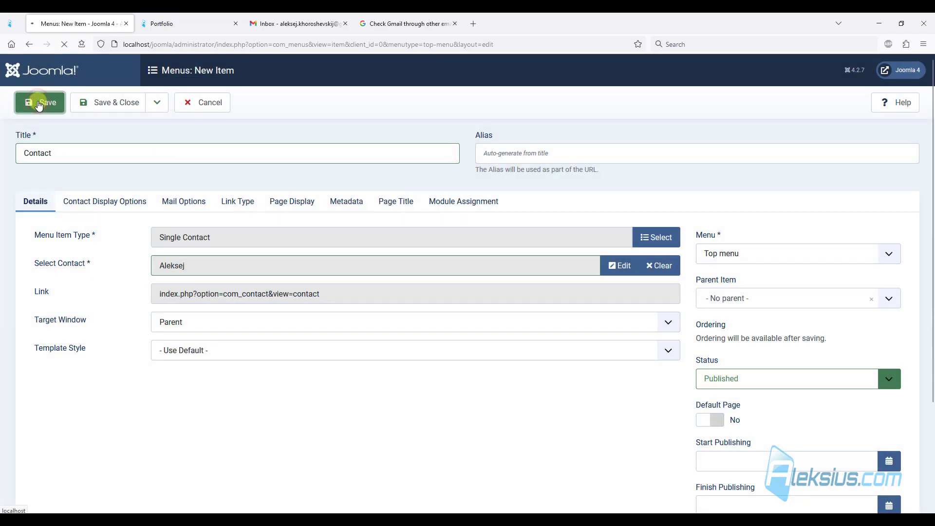
{"action": "left_click", "coordinate": [192, 19]}
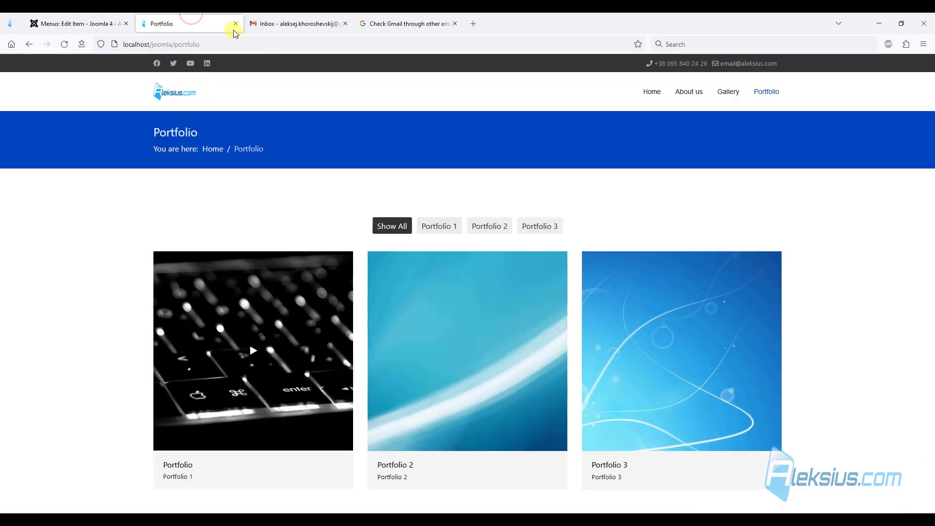
{"action": "key", "text": "F5"}
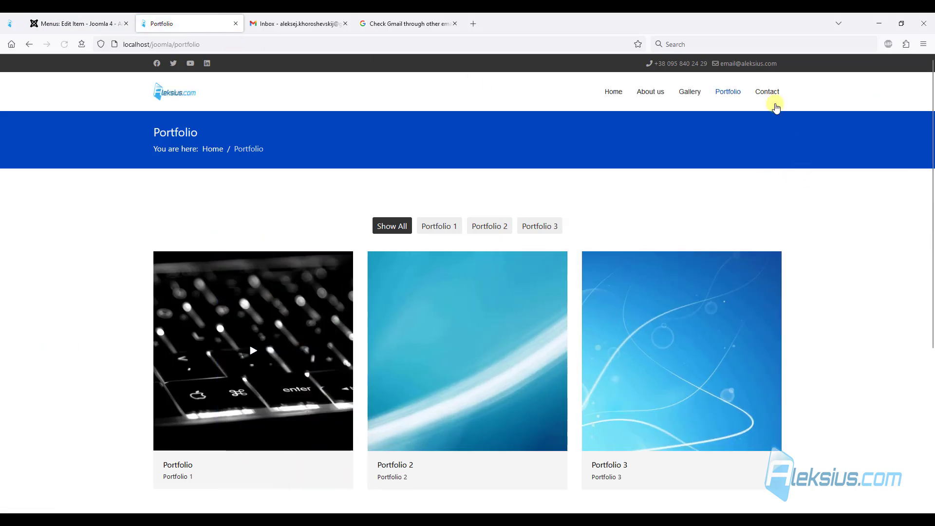
{"action": "left_click", "coordinate": [776, 101]}
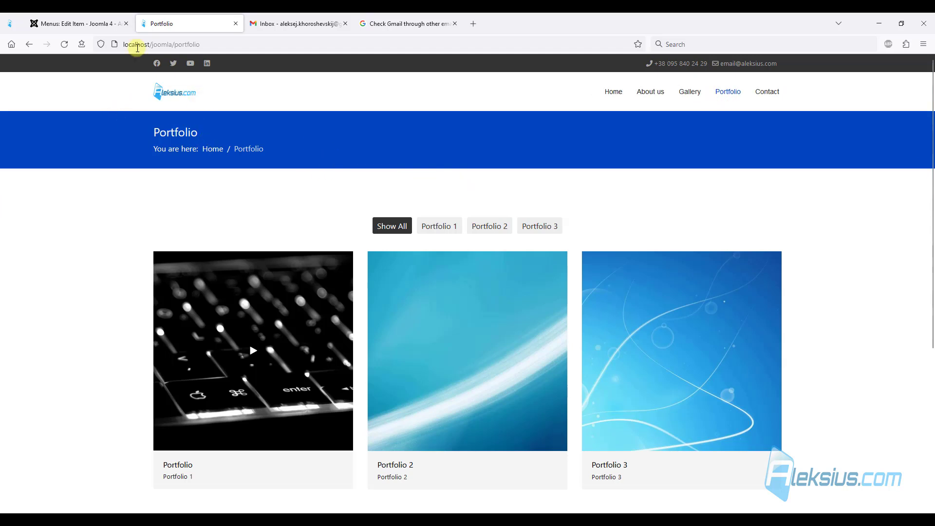
- Enable Show Page Title with alternative title Contact, save, and return to the site
{"action": "left_click", "coordinate": [80, 17]}
{"action": "left_click", "coordinate": [395, 234]}
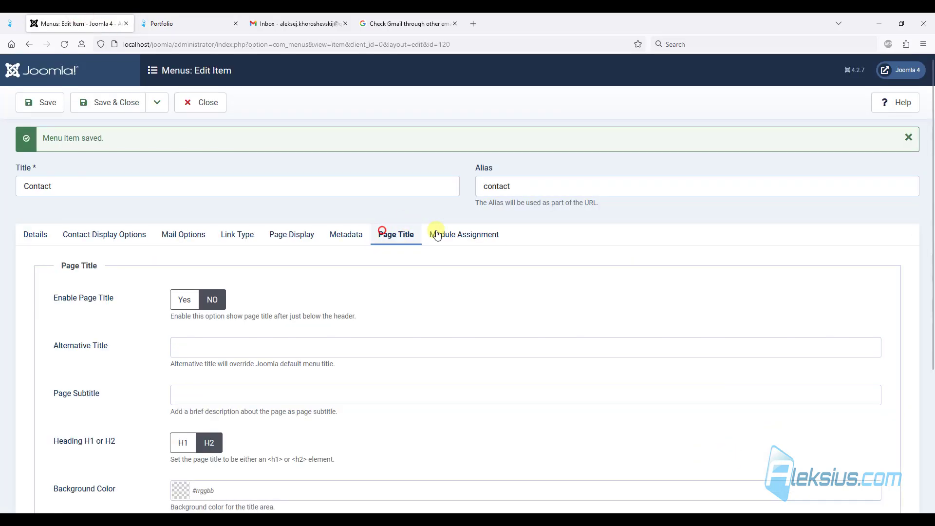
{"action": "left_click", "coordinate": [212, 347]}
{"action": "type", "text": "Contact"}
{"action": "left_click", "coordinate": [191, 300]}
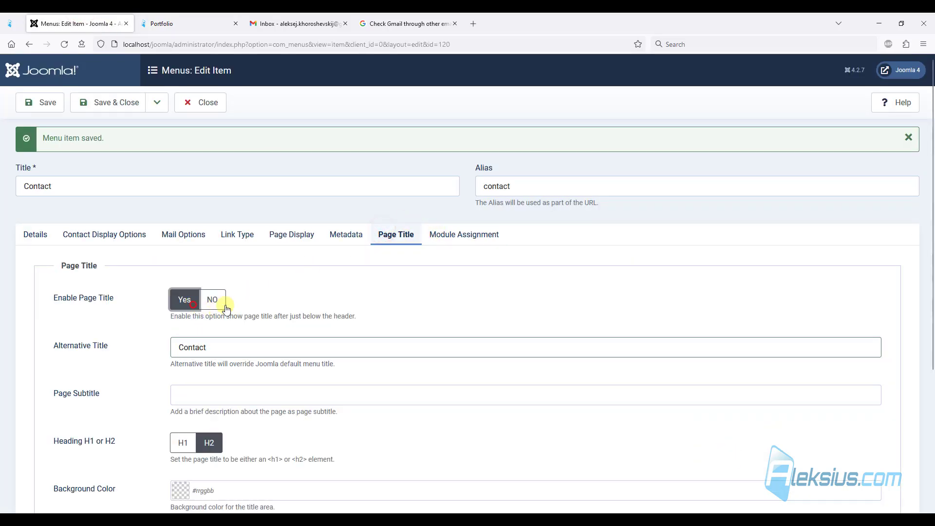
{"action": "left_click", "coordinate": [47, 102]}
{"action": "left_click", "coordinate": [212, 16]}
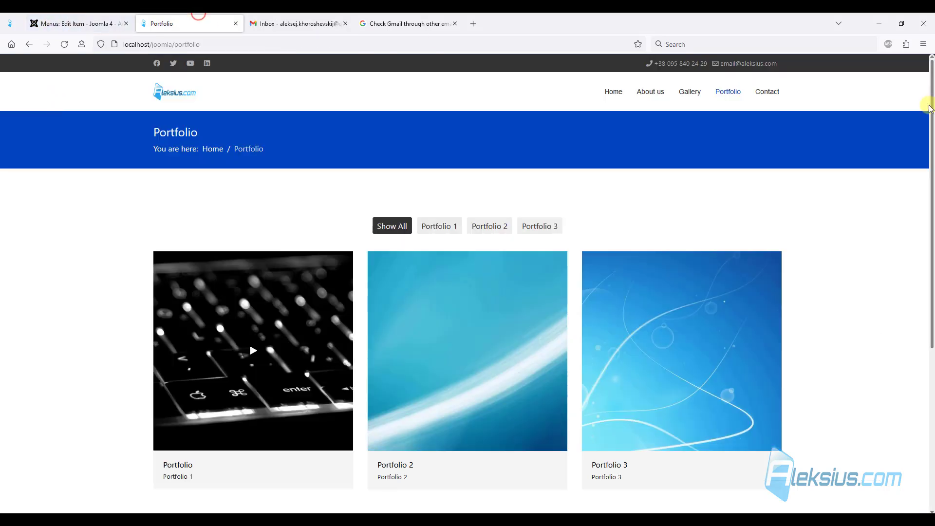
{"action": "left_click", "coordinate": [763, 92]}
{"action": "scroll", "coordinate": [667, 165], "scroll_direction": "down", "scroll_amount": 3}
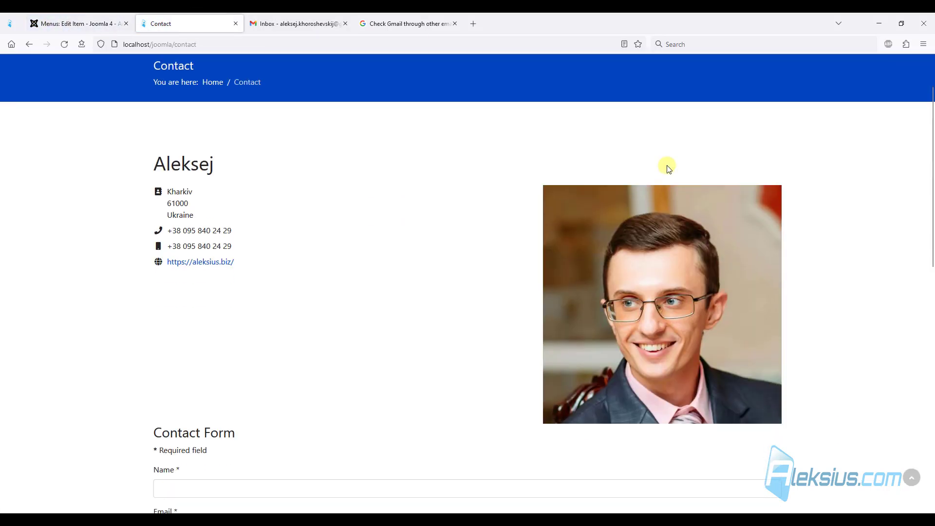
{"action": "scroll", "coordinate": [292, 202], "scroll_direction": "up", "scroll_amount": 1}
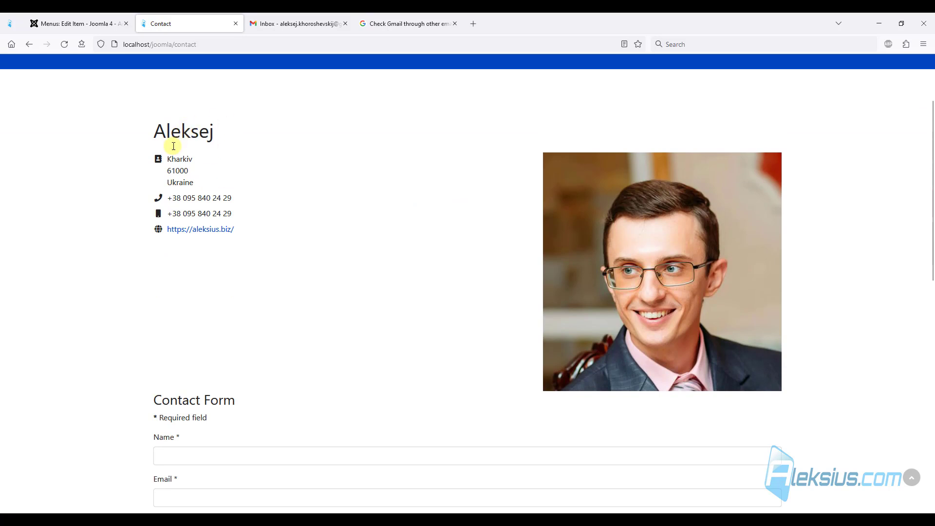
{"action": "scroll", "coordinate": [215, 282], "scroll_direction": "down", "scroll_amount": 7}
{"action": "scroll", "coordinate": [260, 387], "scroll_direction": "down", "scroll_amount": 2}
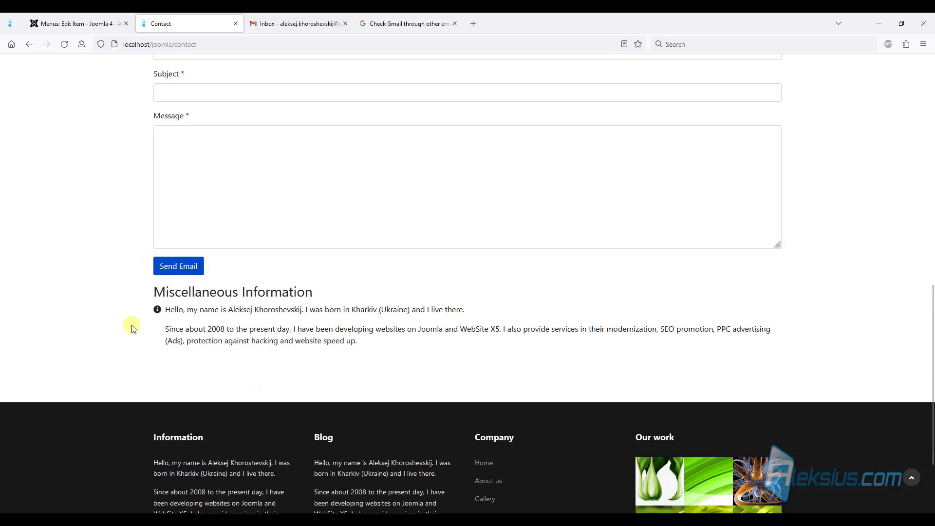
{"action": "scroll", "coordinate": [320, 349], "scroll_direction": "up", "scroll_amount": 5}
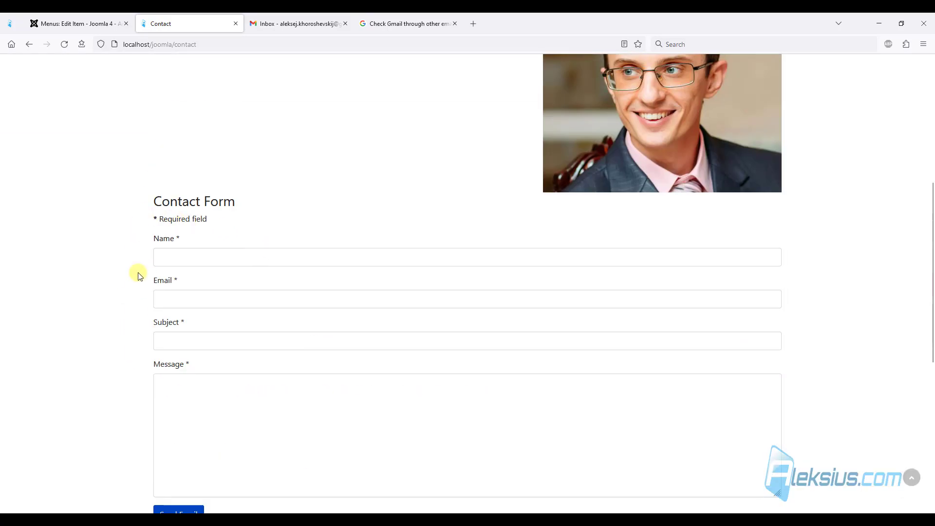
{"action": "scroll", "coordinate": [484, 429], "scroll_direction": "up", "scroll_amount": 4}
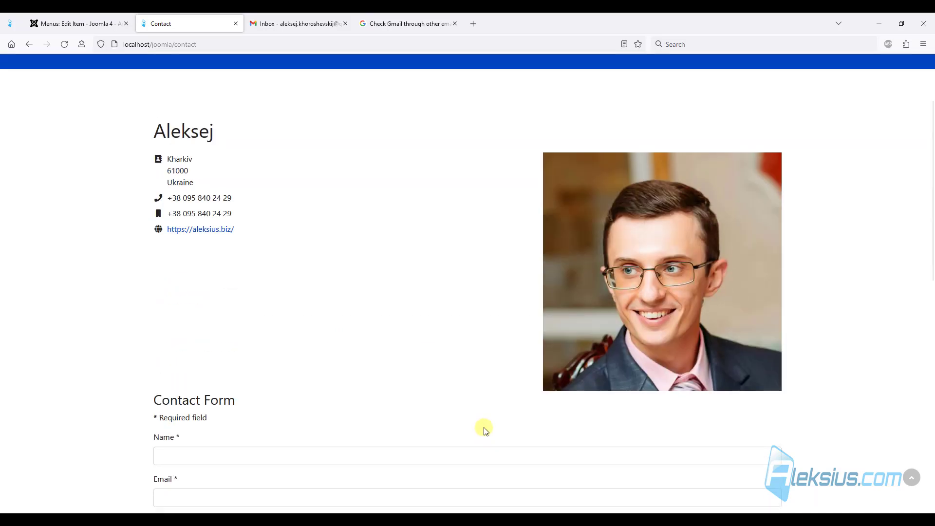
{"action": "scroll", "coordinate": [397, 307], "scroll_direction": "down", "scroll_amount": 5}
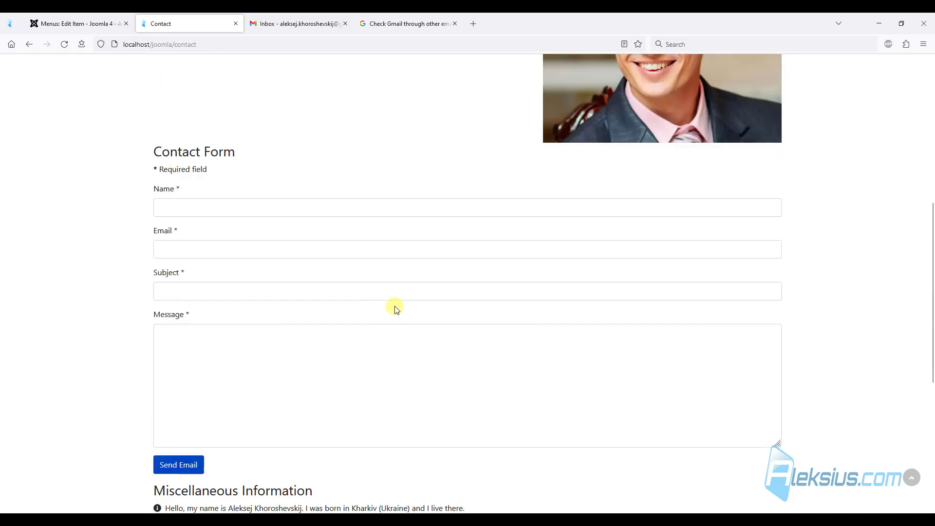
{"action": "scroll", "coordinate": [396, 310], "scroll_direction": "down", "scroll_amount": 3}
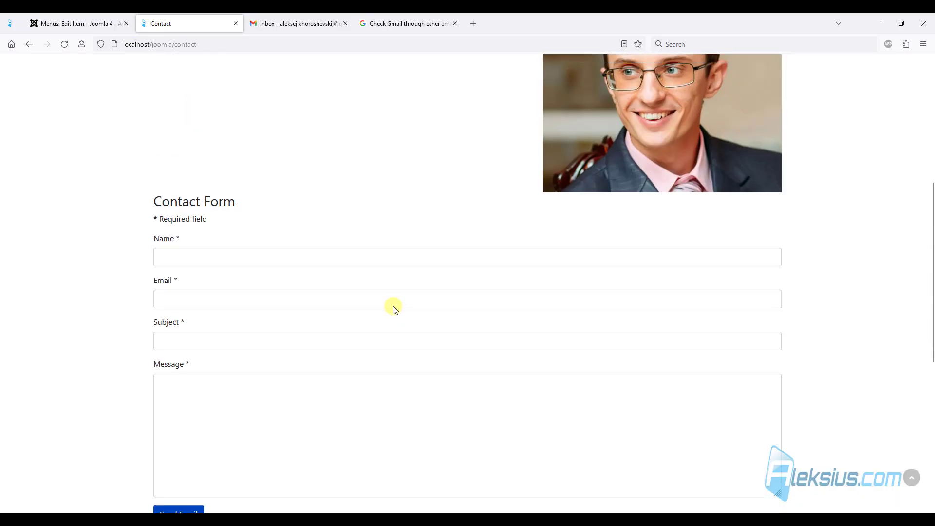
{"action": "scroll", "coordinate": [393, 307], "scroll_direction": "up", "scroll_amount": 3}
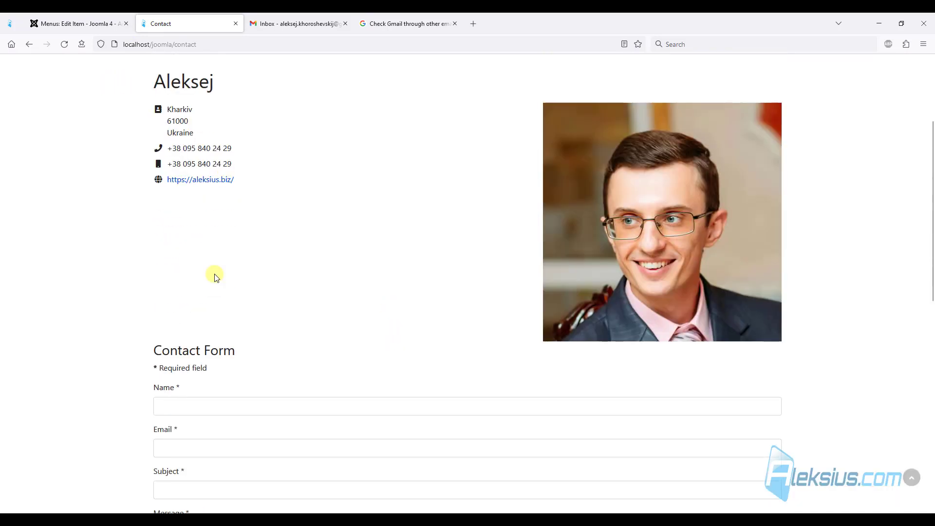
{"action": "scroll", "coordinate": [213, 274], "scroll_direction": "down", "scroll_amount": 5}
- Save & Close the Contact menu item and open the contact for editing
{"action": "left_click", "coordinate": [78, 17]}
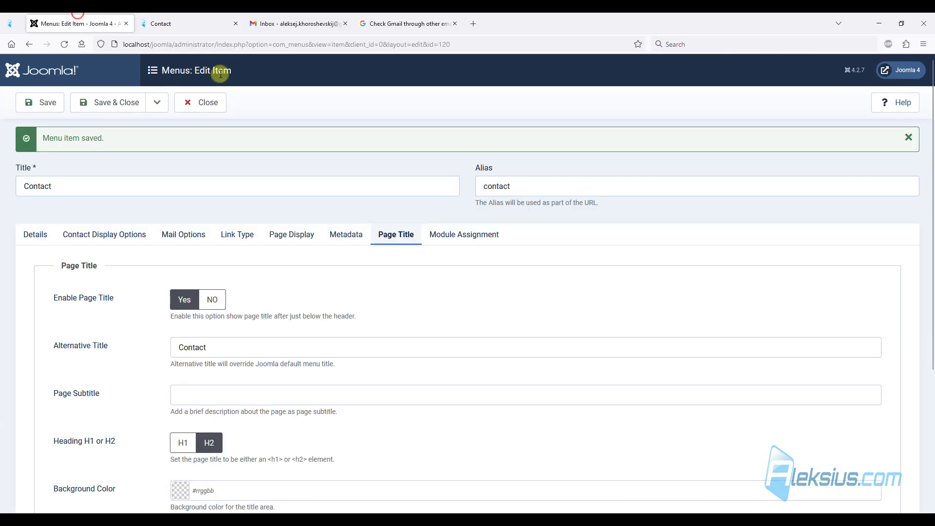
{"action": "left_click", "coordinate": [126, 102]}
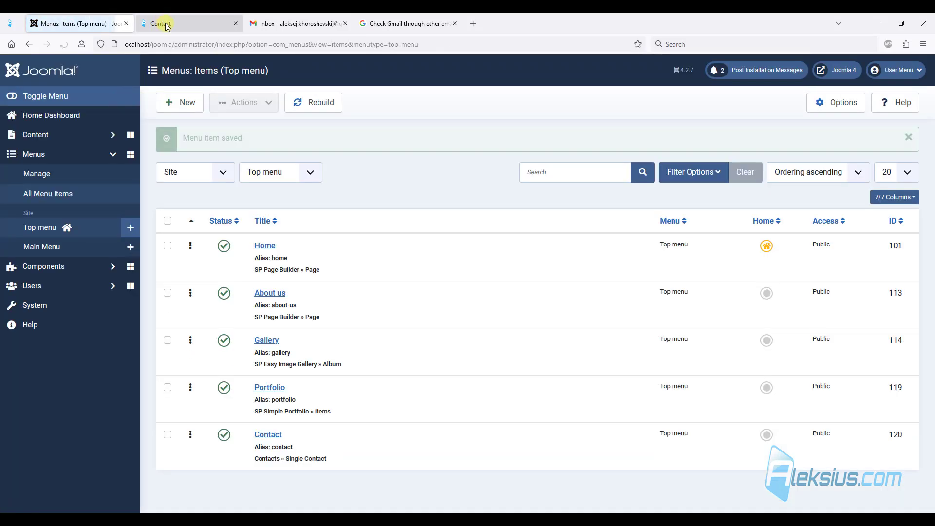
{"action": "left_click", "coordinate": [63, 266]}
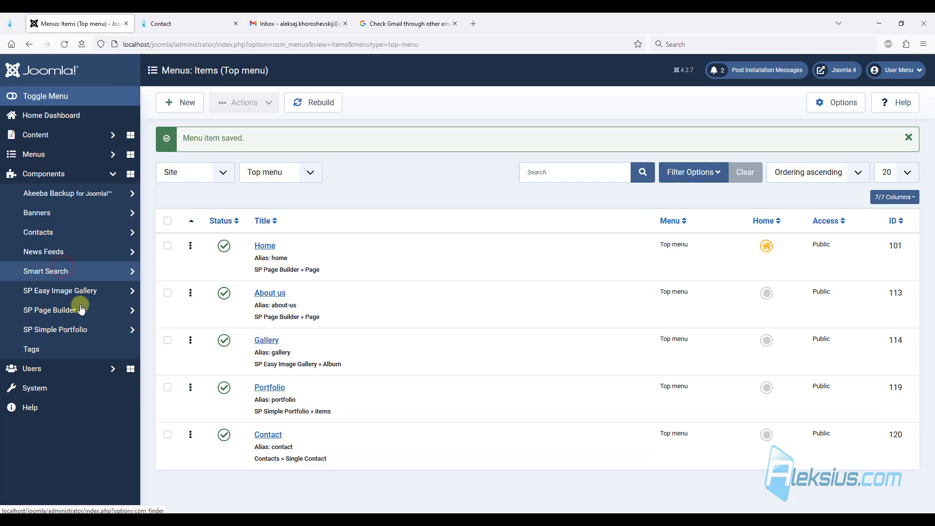
{"action": "left_click", "coordinate": [73, 240]}
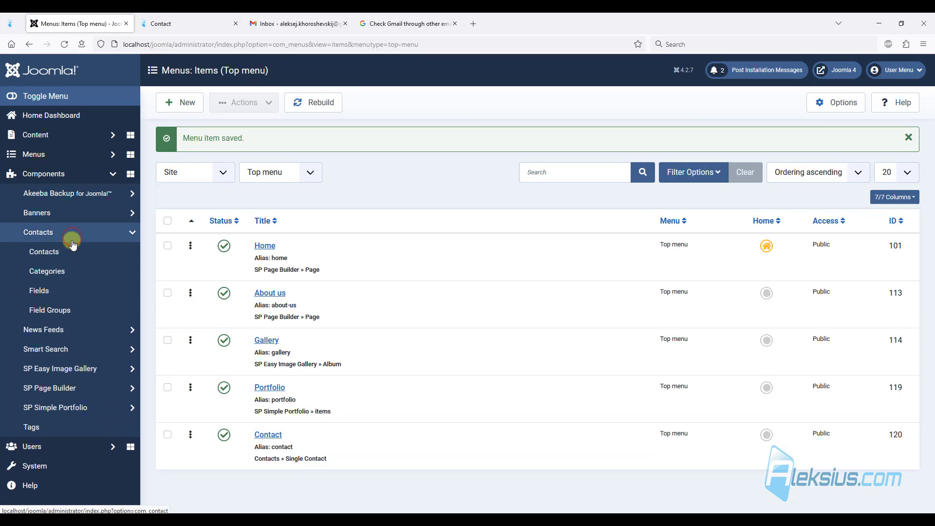
{"action": "left_click", "coordinate": [71, 252]}
{"action": "left_click", "coordinate": [314, 215]}
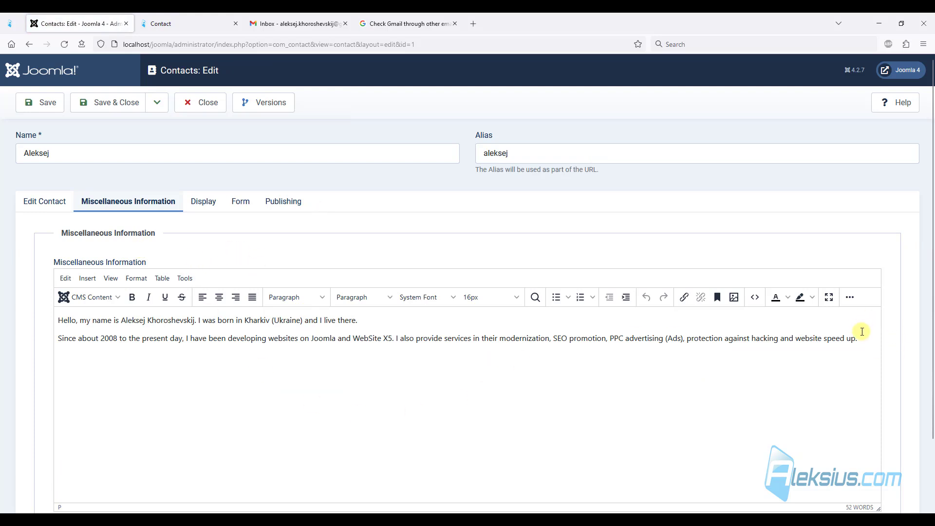
- Delete the Miscellaneous Information text and remove the contact's photo
{"action": "key", "text": "ctrl+a"}
{"action": "key", "text": "Delete"}
{"action": "left_click", "coordinate": [41, 201]}
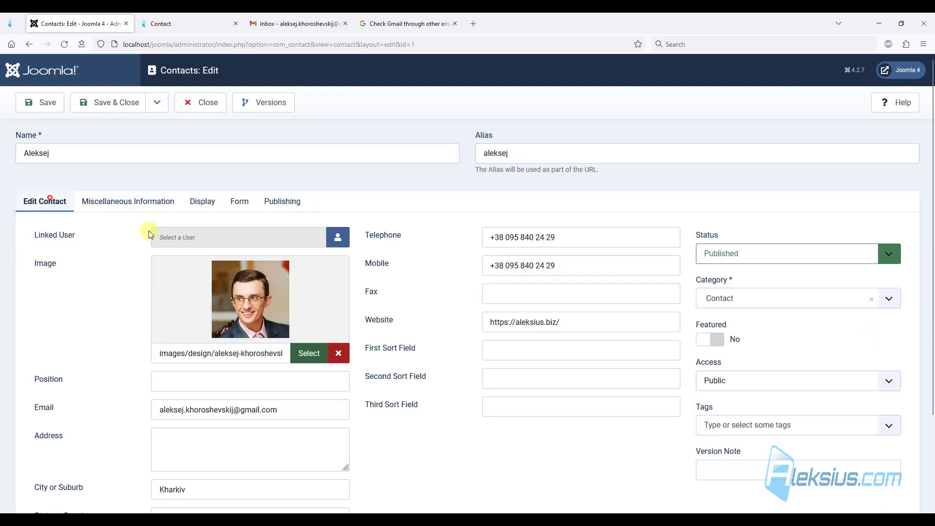
{"action": "left_click", "coordinate": [338, 353]}
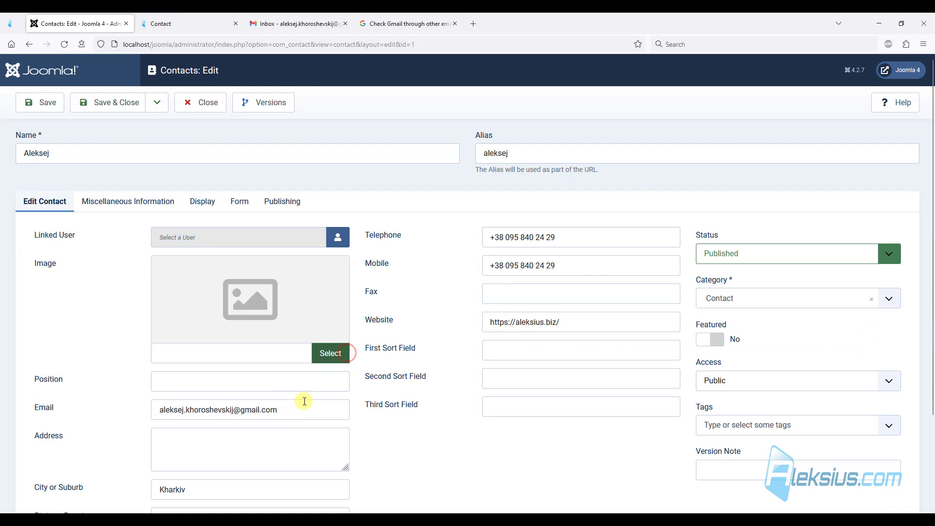
- Clear the website, telephone and mobile fields
{"action": "scroll", "coordinate": [303, 401], "scroll_direction": "down", "scroll_amount": 3}
{"action": "triple_click", "coordinate": [566, 204]}
{"action": "key", "text": "Delete"}
{"action": "left_click", "coordinate": [567, 151]}
{"action": "key", "text": "BackSpace"}
{"action": "key", "text": "BackSpace"}
{"action": "key", "text": "BackSpace"}
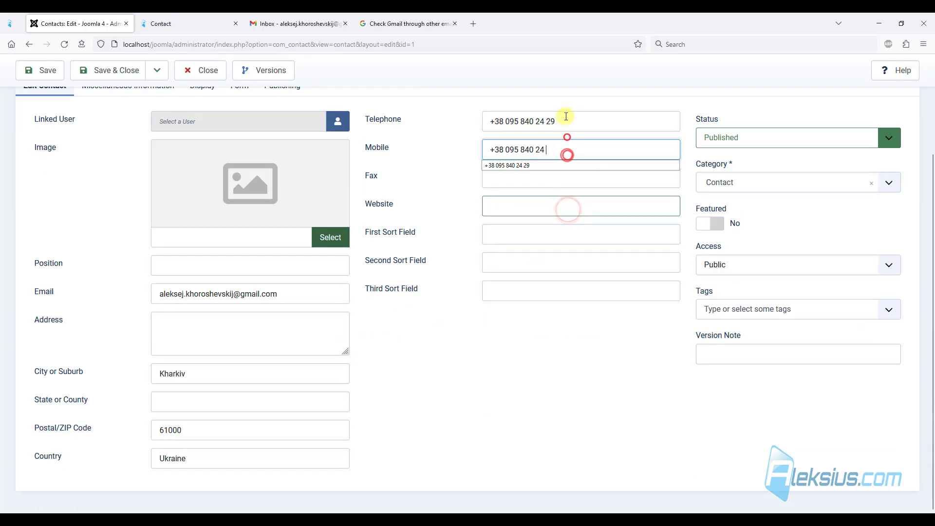
{"action": "triple_click", "coordinate": [565, 117]}
{"action": "key", "text": "Delete"}
{"action": "triple_click", "coordinate": [560, 149]}
{"action": "key", "text": "Delete"}
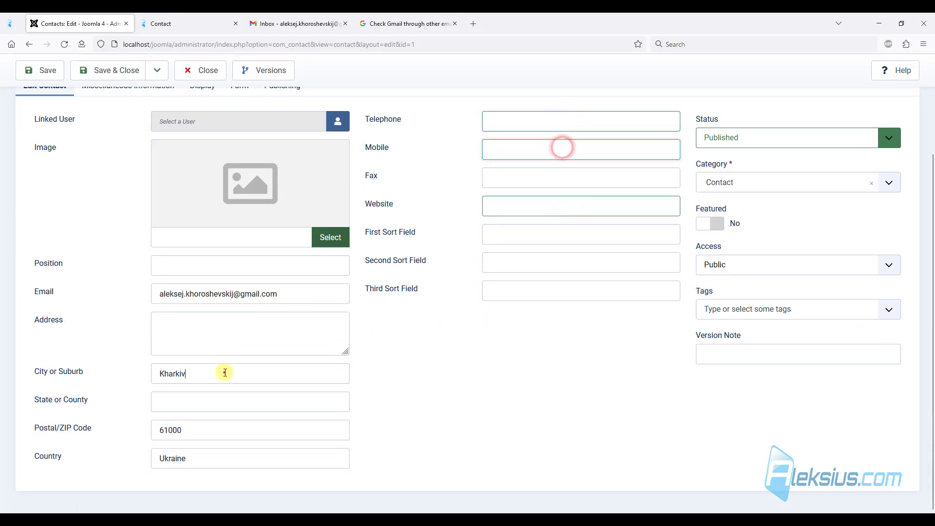
- Clear the city, postal code and country fields, save, and return to the site
{"action": "triple_click", "coordinate": [224, 372]}
{"action": "triple_click", "coordinate": [200, 430]}
{"action": "key", "text": "Delete"}
{"action": "triple_click", "coordinate": [192, 459]}
{"action": "key", "text": "Delete"}
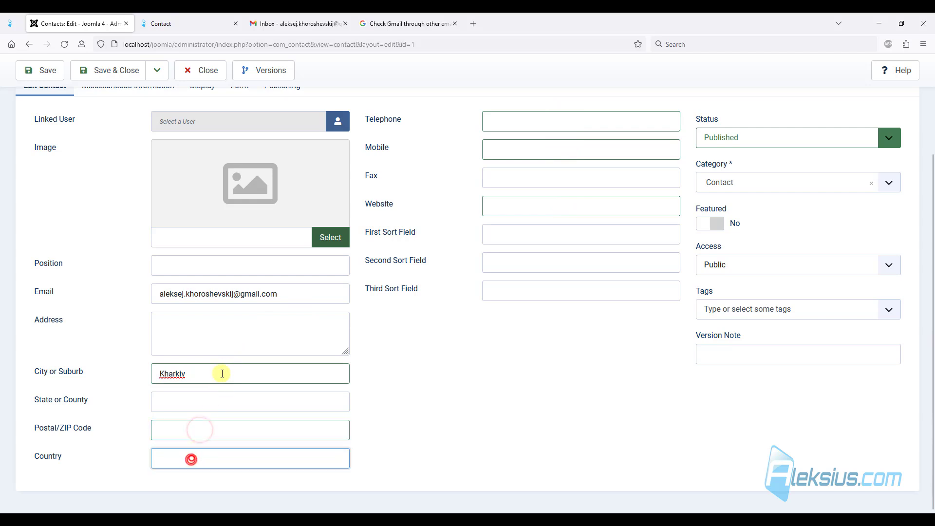
{"action": "triple_click", "coordinate": [222, 372]}
{"action": "key", "text": "Delete"}
{"action": "left_click", "coordinate": [48, 73]}
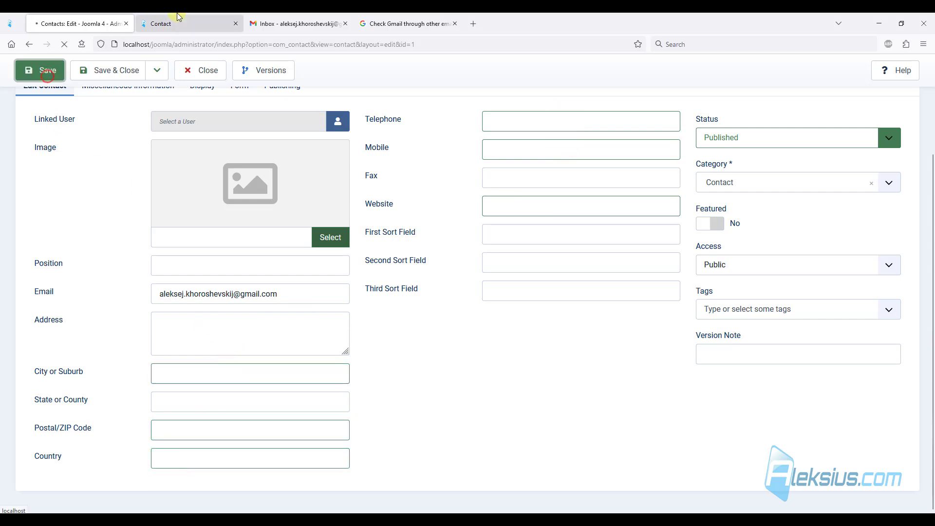
{"action": "left_click", "coordinate": [181, 17]}
- Reload the Contact page and fill the Name field with the word 'Name'
{"action": "scroll", "coordinate": [154, 307], "scroll_direction": "down", "scroll_amount": 4}
{"action": "key", "text": "F5"}
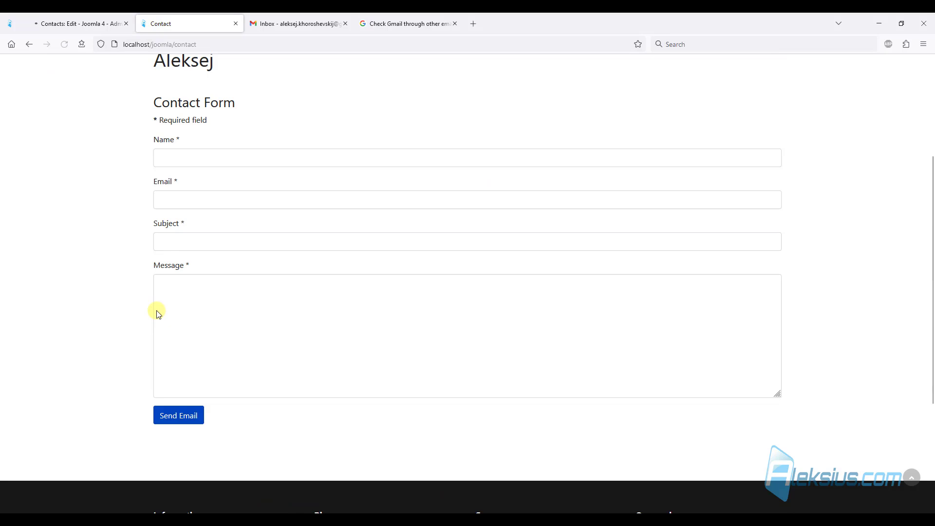
{"action": "scroll", "coordinate": [394, 375], "scroll_direction": "down", "scroll_amount": 3}
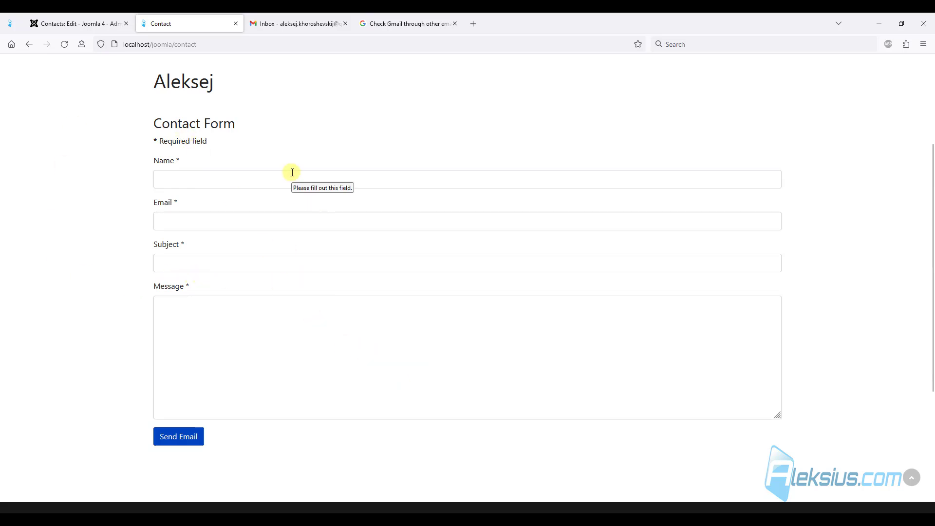
{"action": "left_click", "coordinate": [204, 176]}
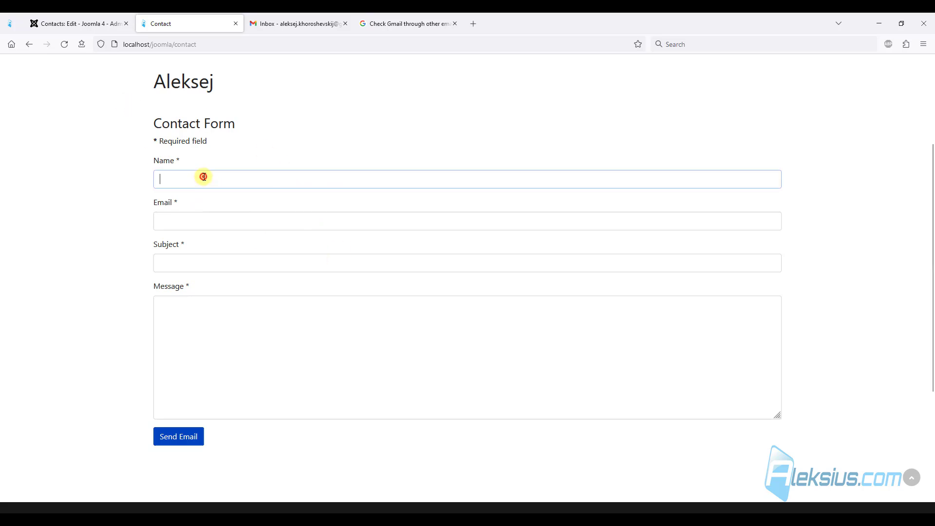
{"action": "triple_click", "coordinate": [157, 155]}
{"action": "left_click_drag", "start_coordinate": [156, 155], "coordinate": [175, 196]}
- Paste the sender's e-mail and fill Subject with the word 'Subject'
{"action": "left_click", "coordinate": [211, 214]}
{"action": "key", "text": "ctrl+v"}
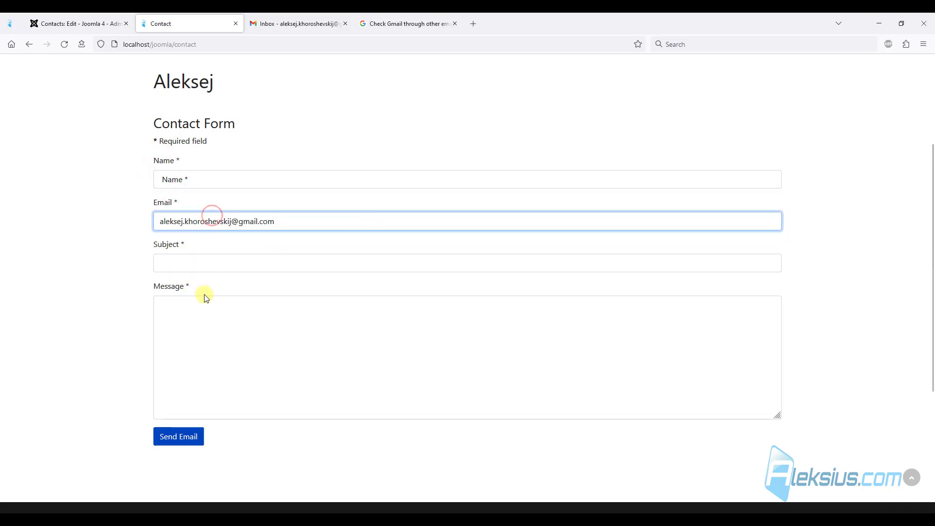
{"action": "triple_click", "coordinate": [177, 245]}
{"action": "left_click_drag", "start_coordinate": [177, 245], "coordinate": [221, 273]}
- Put 'Message' in the Message field and send, getting the mail function error
{"action": "triple_click", "coordinate": [184, 287]}
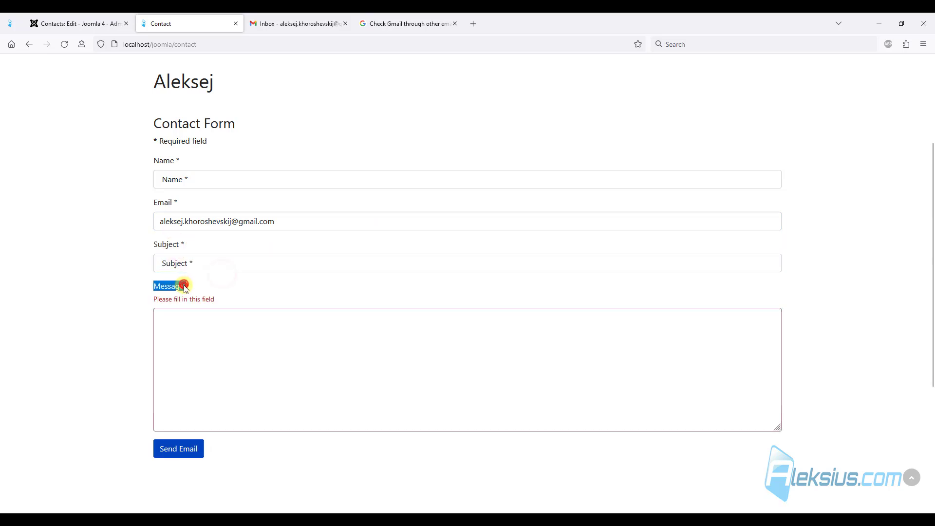
{"action": "key", "text": "ctrl+c"}
{"action": "left_click", "coordinate": [215, 341]}
{"action": "key", "text": "ctrl+v"}
{"action": "key", "text": "ctrl+v"}
{"action": "key", "text": "ctrl+v"}
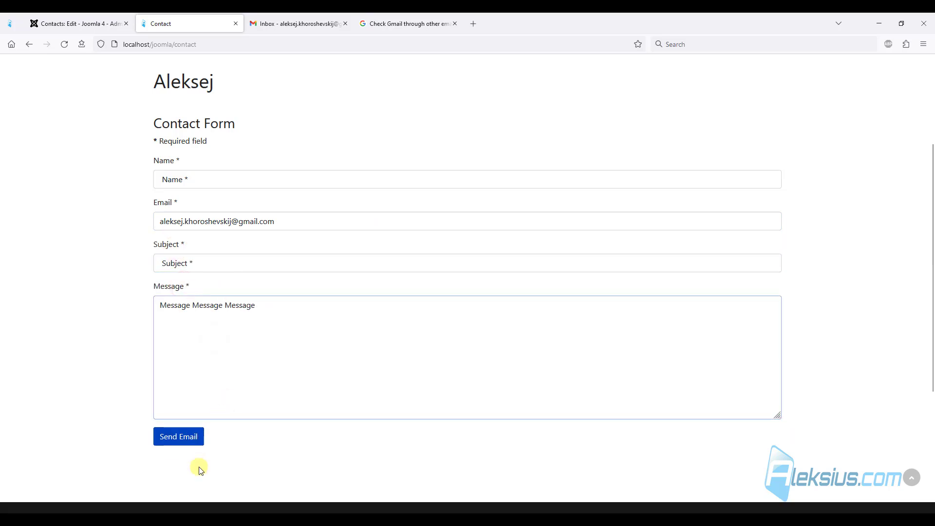
{"action": "left_click", "coordinate": [194, 444]}
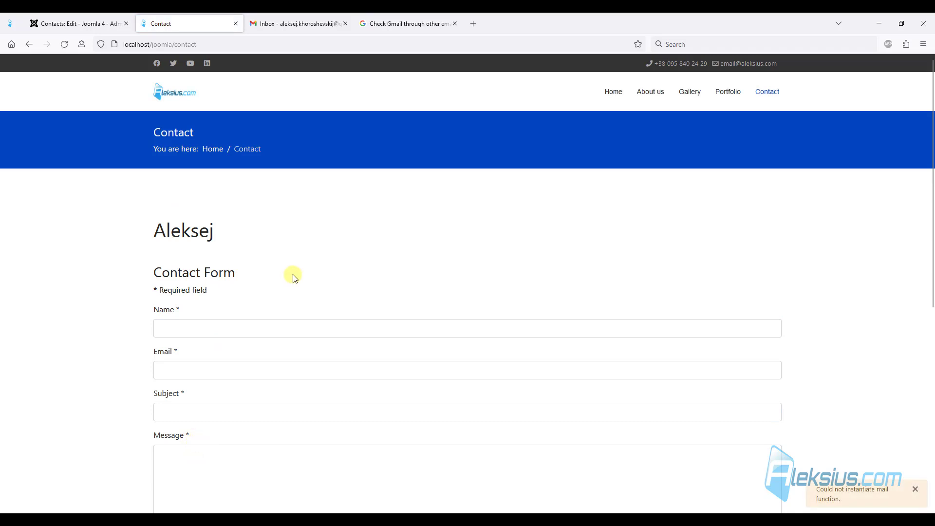
{"action": "scroll", "coordinate": [294, 283], "scroll_direction": "down", "scroll_amount": 4}
{"action": "scroll", "coordinate": [779, 465], "scroll_direction": "up", "scroll_amount": 4}
{"action": "left_click", "coordinate": [305, 28]}
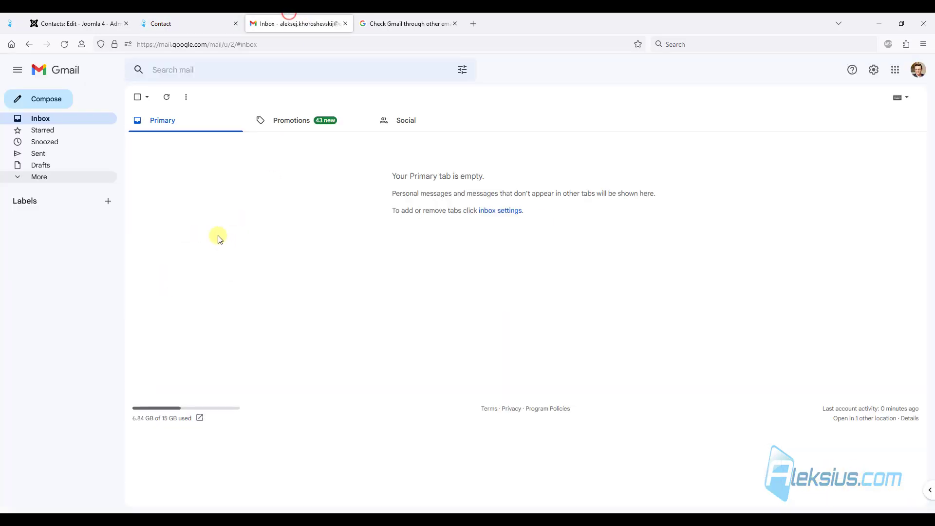
{"action": "left_click", "coordinate": [167, 97]}
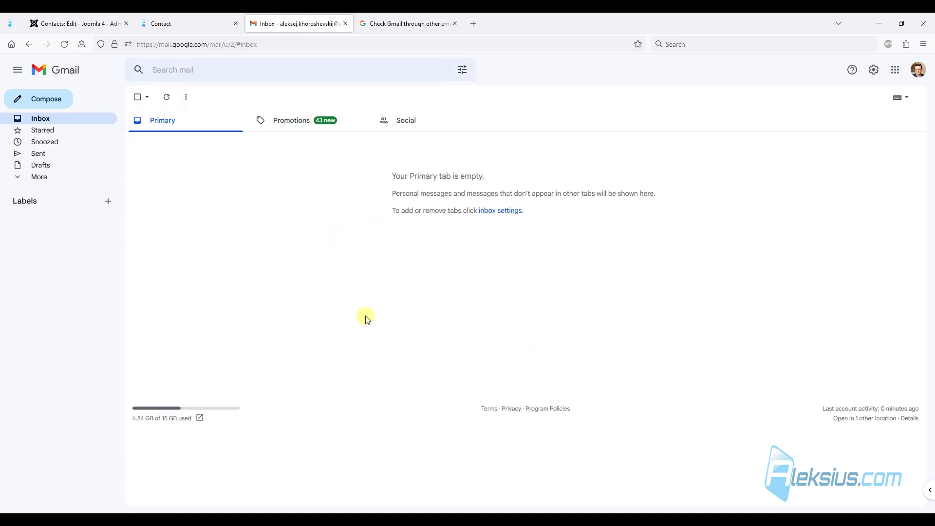
{"action": "left_click", "coordinate": [198, 18]}
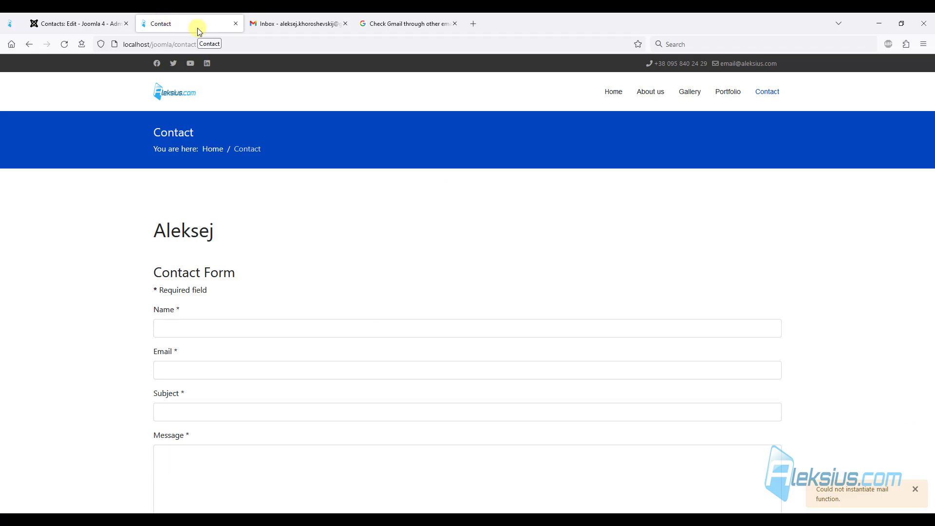
- Save and close the contact, then paste the Gmail address into Global Configuration's From Email
{"action": "left_click", "coordinate": [127, 21]}
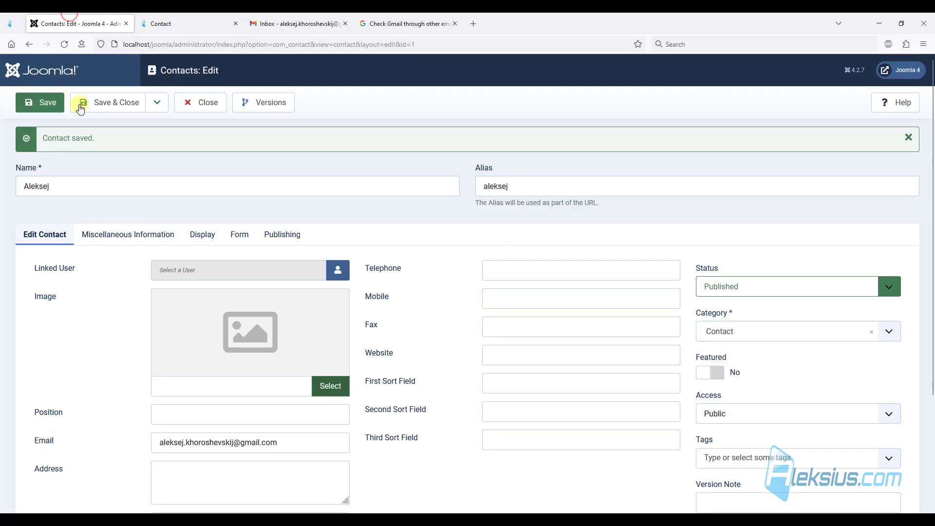
{"action": "left_click", "coordinate": [111, 99]}
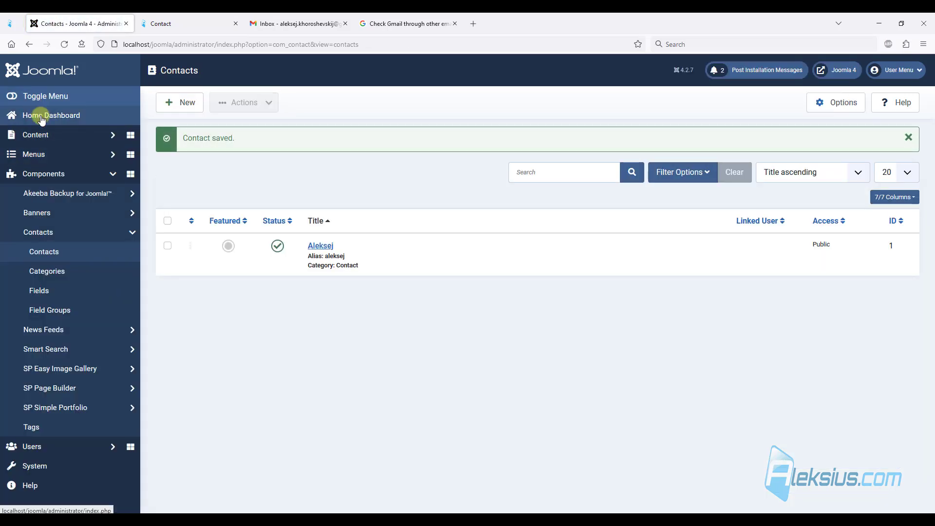
{"action": "left_click", "coordinate": [42, 116]}
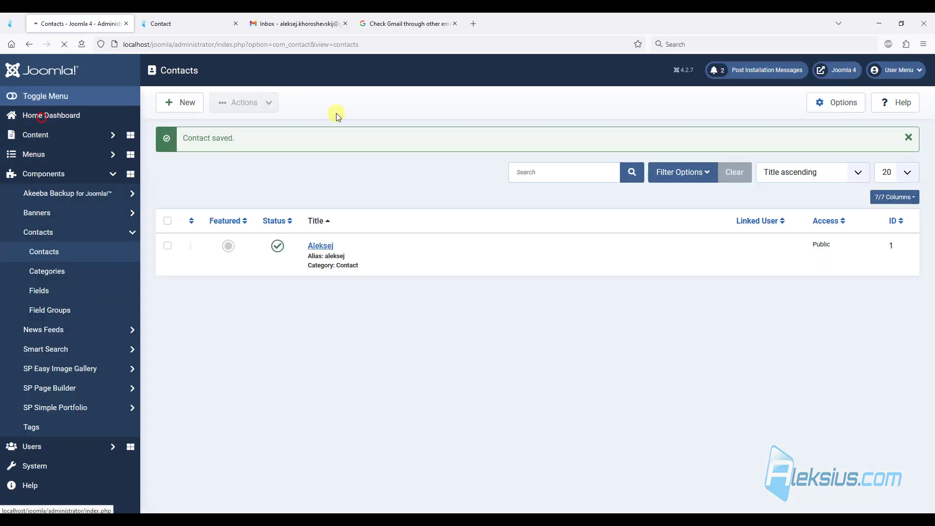
{"action": "left_click", "coordinate": [831, 158]}
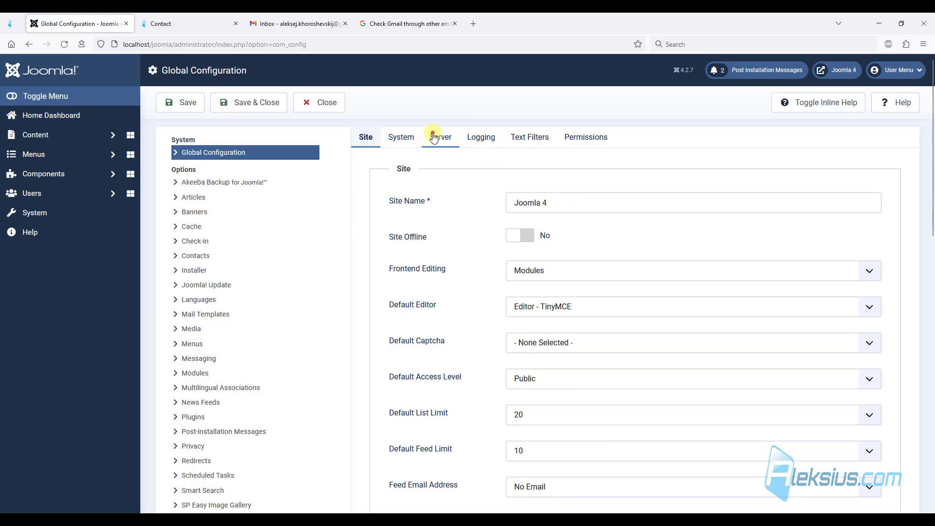
{"action": "left_click", "coordinate": [434, 137]}
{"action": "scroll", "coordinate": [441, 161], "scroll_direction": "down", "scroll_amount": 10}
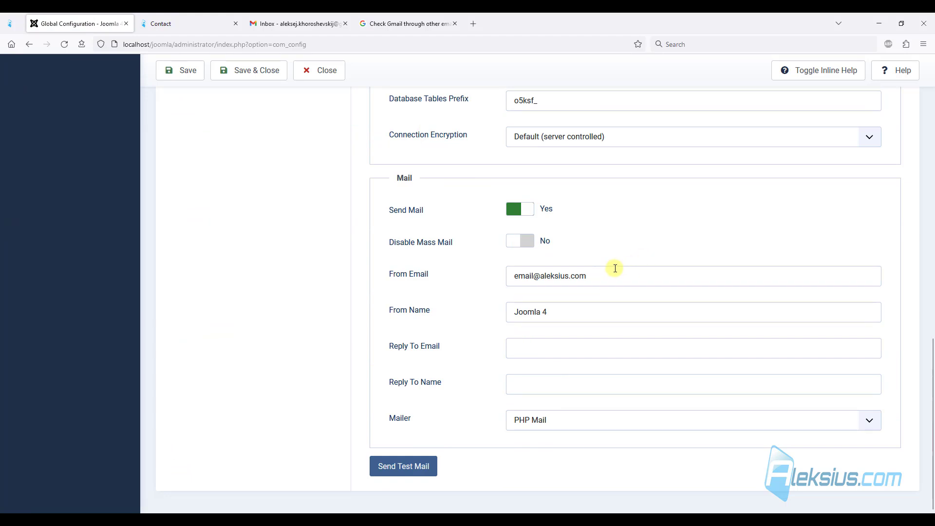
{"action": "triple_click", "coordinate": [599, 277]}
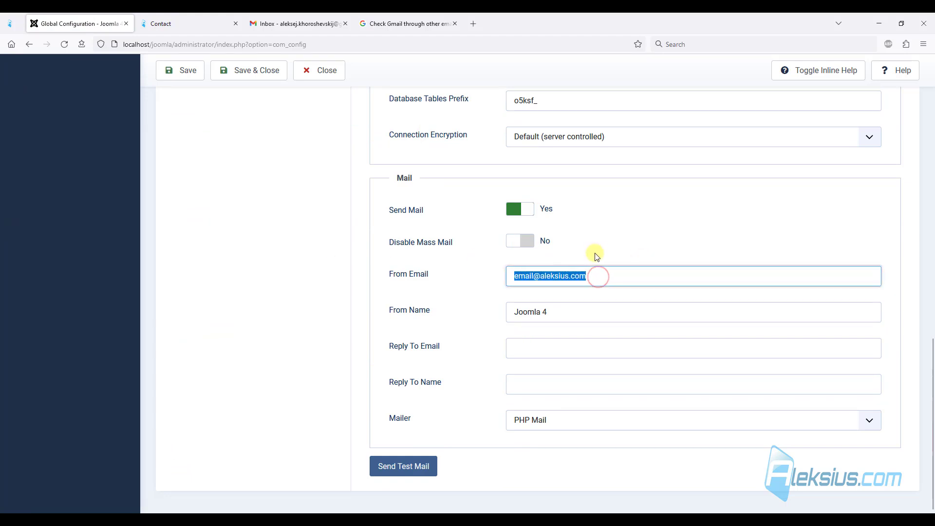
{"action": "key", "text": "ctrl+v"}
{"action": "left_click", "coordinate": [662, 227]}
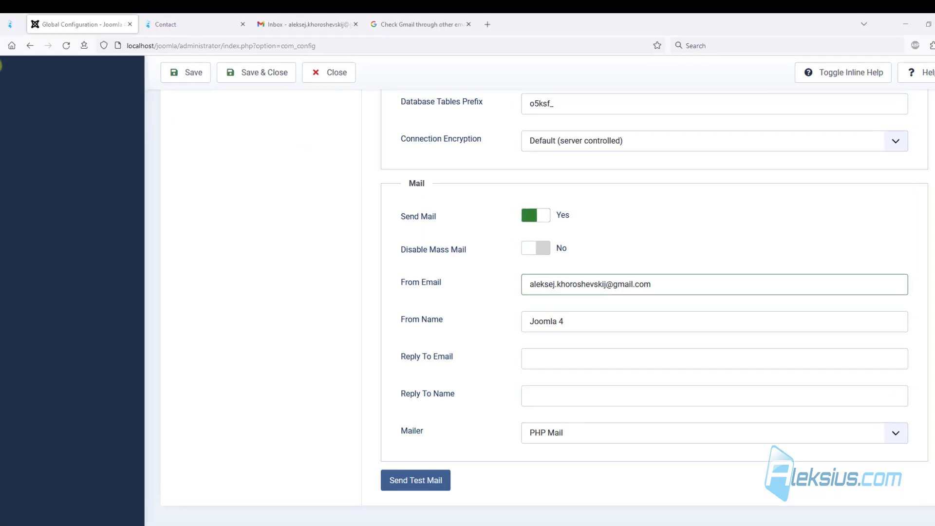
- Send a test mail with the current settings, then switch the Mailer to SMTP
{"action": "left_click", "coordinate": [11, 25]}
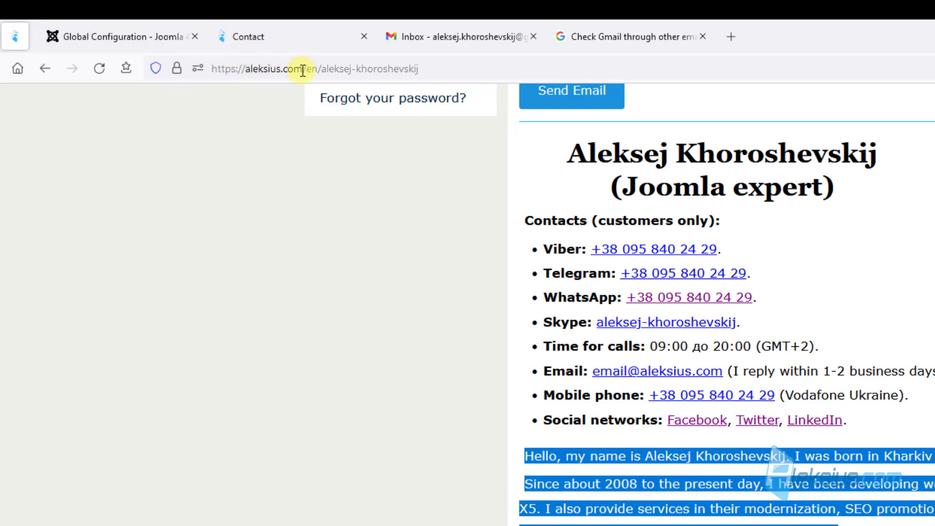
{"action": "left_click", "coordinate": [280, 256]}
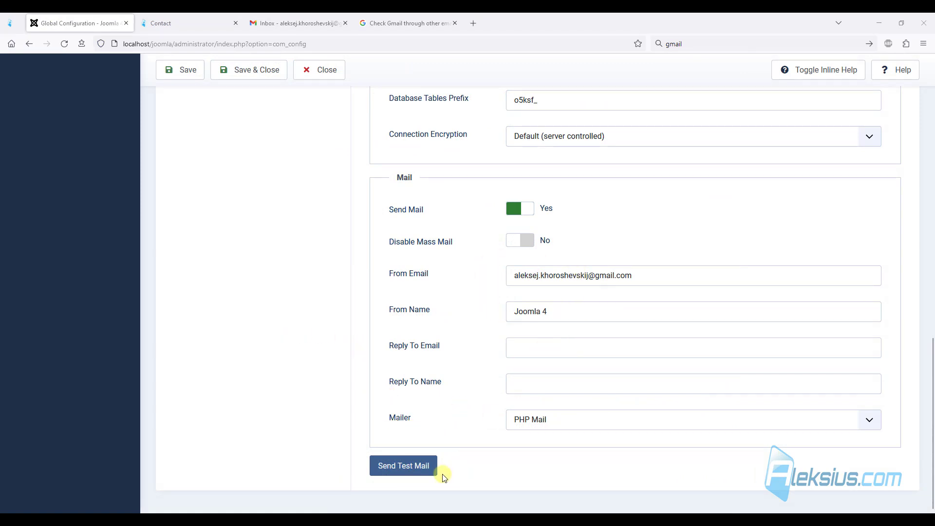
{"action": "left_click", "coordinate": [407, 467]}
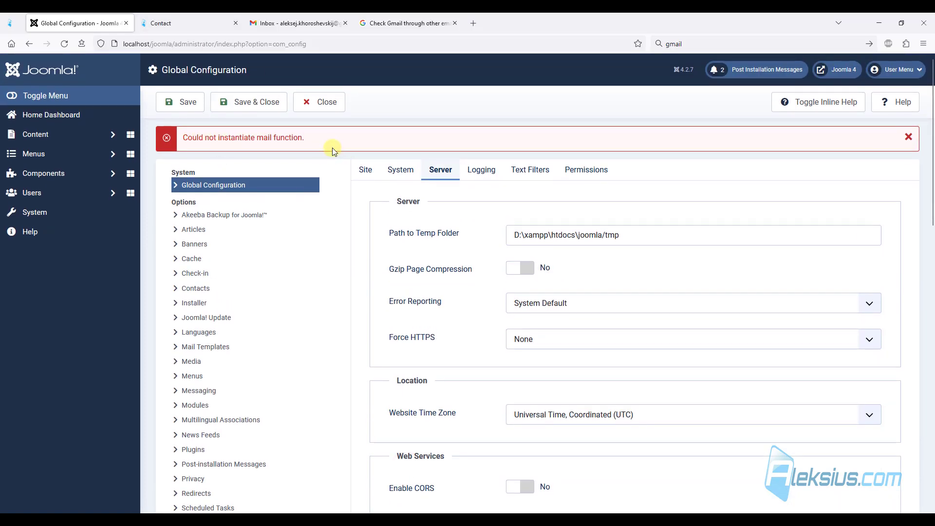
{"action": "scroll", "coordinate": [333, 147], "scroll_direction": "down", "scroll_amount": 15}
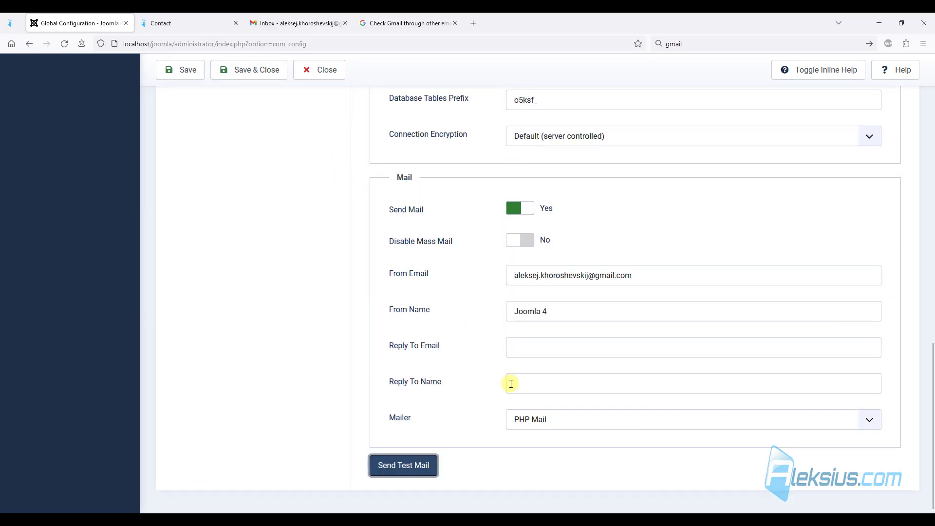
{"action": "left_click", "coordinate": [538, 422]}
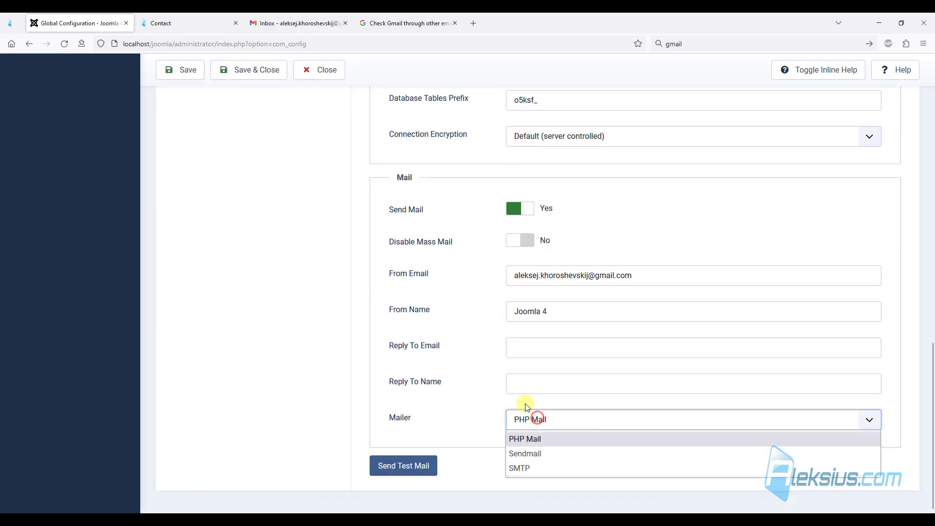
{"action": "left_click", "coordinate": [544, 467]}
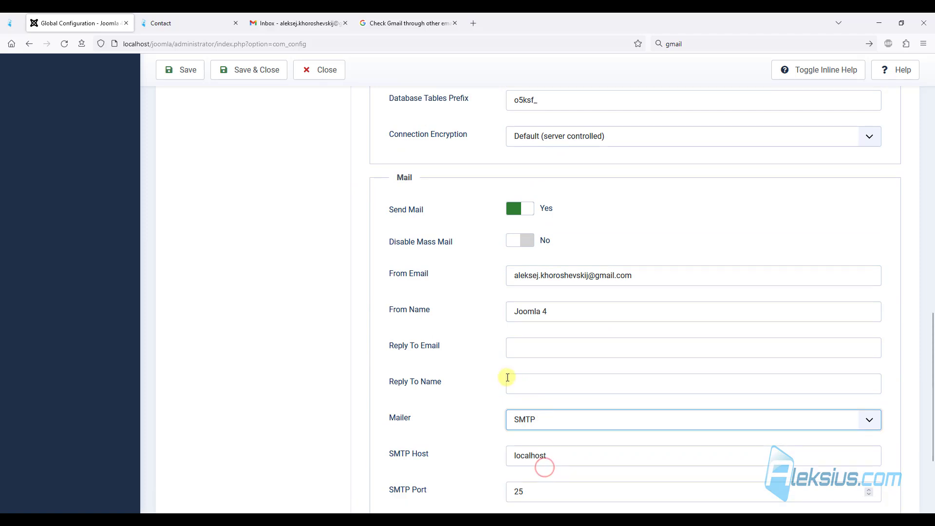
- Replace the SMTP Host localhost with smtp.gmail.com, copied from Gmail's help page
{"action": "scroll", "coordinate": [507, 363], "scroll_direction": "down", "scroll_amount": 3}
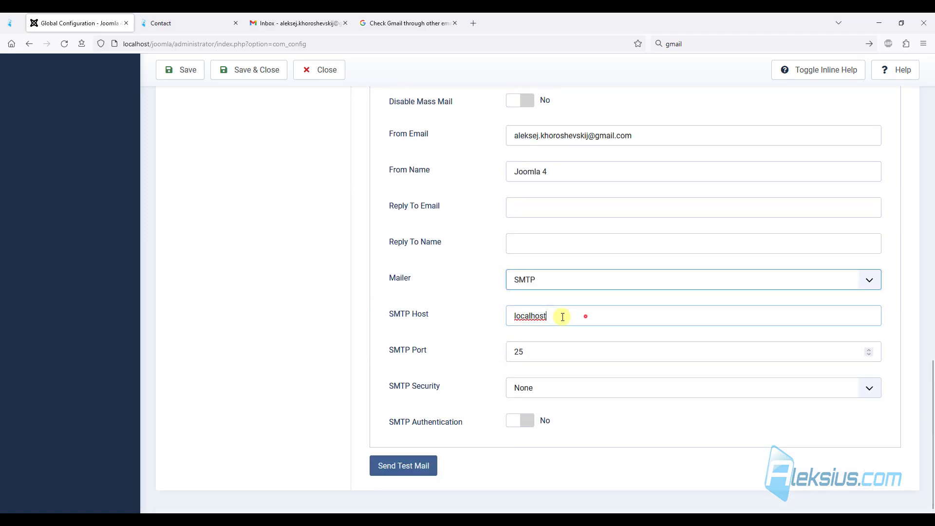
{"action": "double_click", "coordinate": [582, 316]}
{"action": "left_click", "coordinate": [418, 19]}
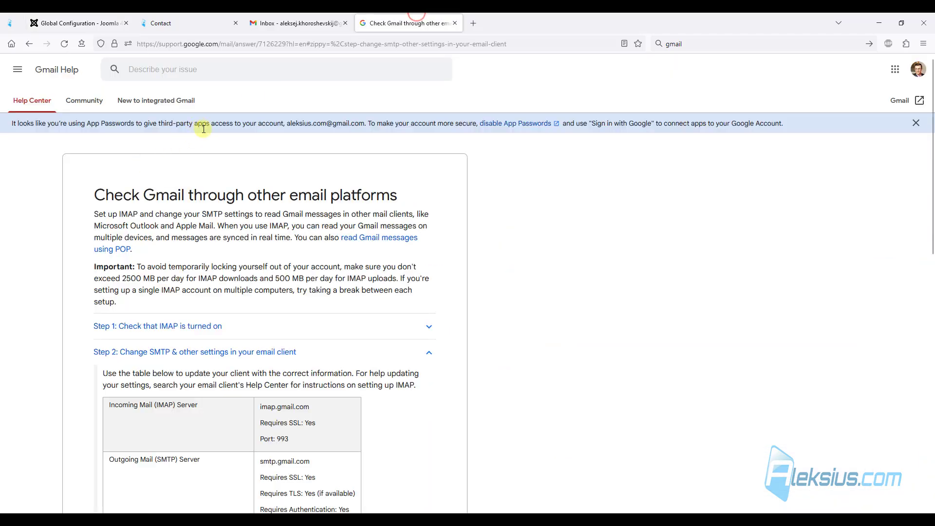
{"action": "scroll", "coordinate": [263, 217], "scroll_direction": "down", "scroll_amount": 1}
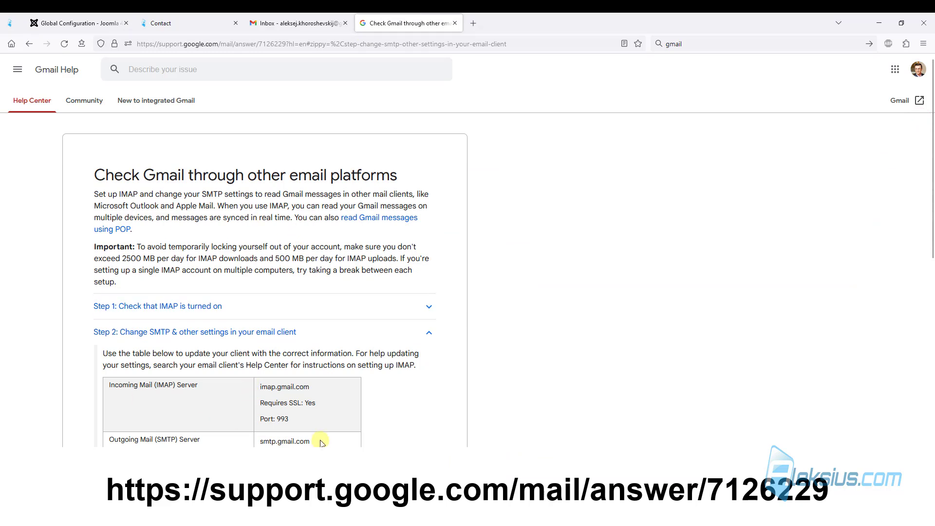
{"action": "left_click_drag", "start_coordinate": [320, 441], "coordinate": [261, 442]}
{"action": "key", "text": "ctrl+c"}
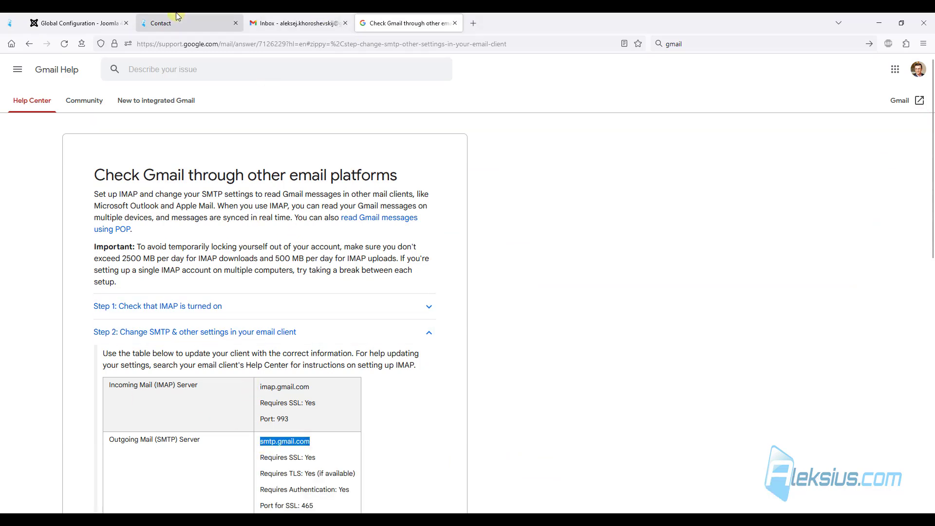
{"action": "left_click", "coordinate": [81, 23]}
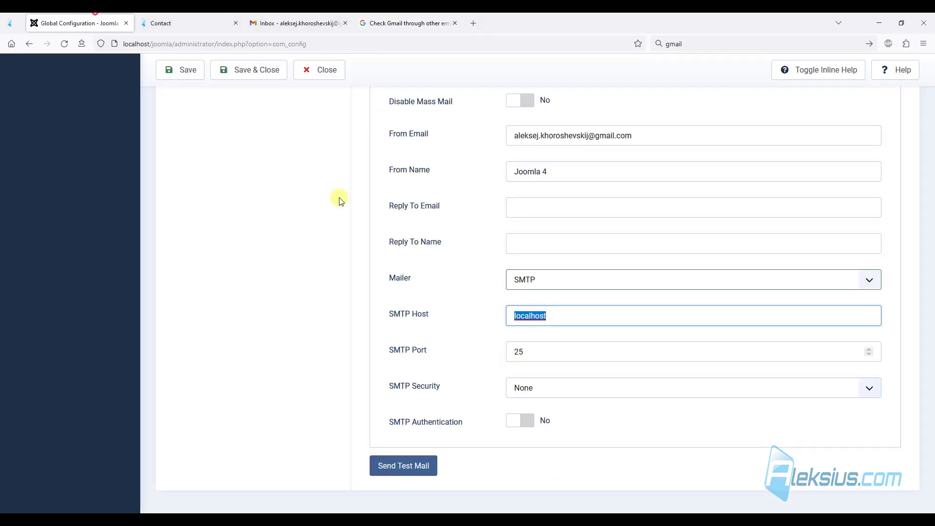
{"action": "left_click", "coordinate": [556, 316]}
{"action": "double_click", "coordinate": [563, 317]}
{"action": "key", "text": "ctrl+v"}
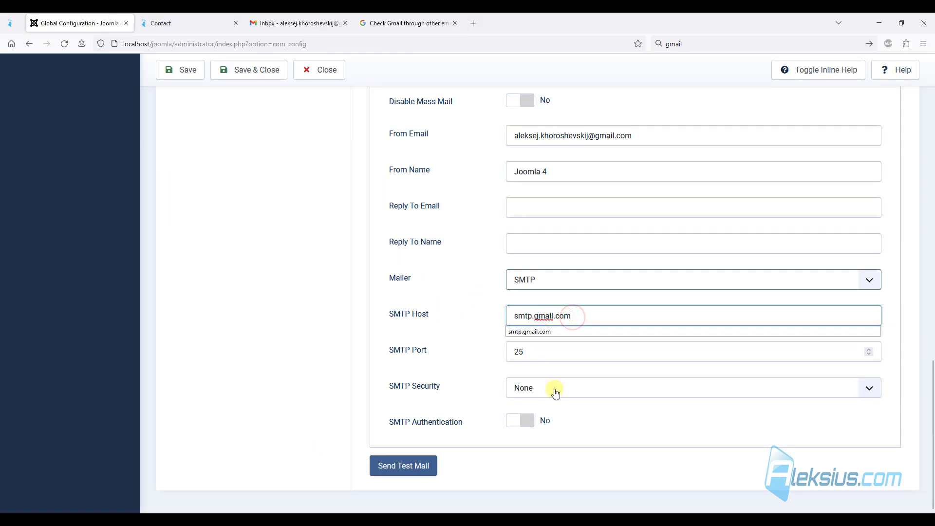
- Set the SMTP Port to 465, checking Gmail's SSL port on the help page
{"action": "double_click", "coordinate": [544, 351]}
{"action": "type", "text": "465"}
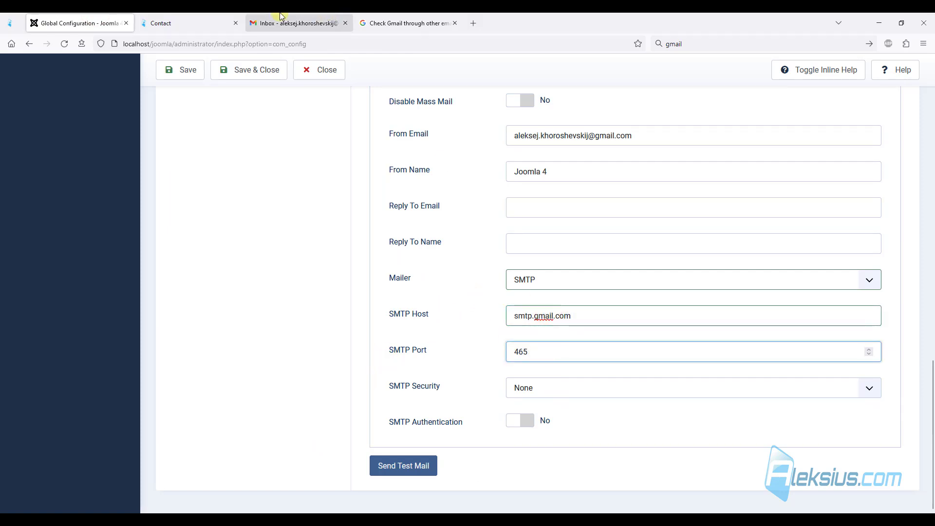
{"action": "left_click", "coordinate": [384, 22]}
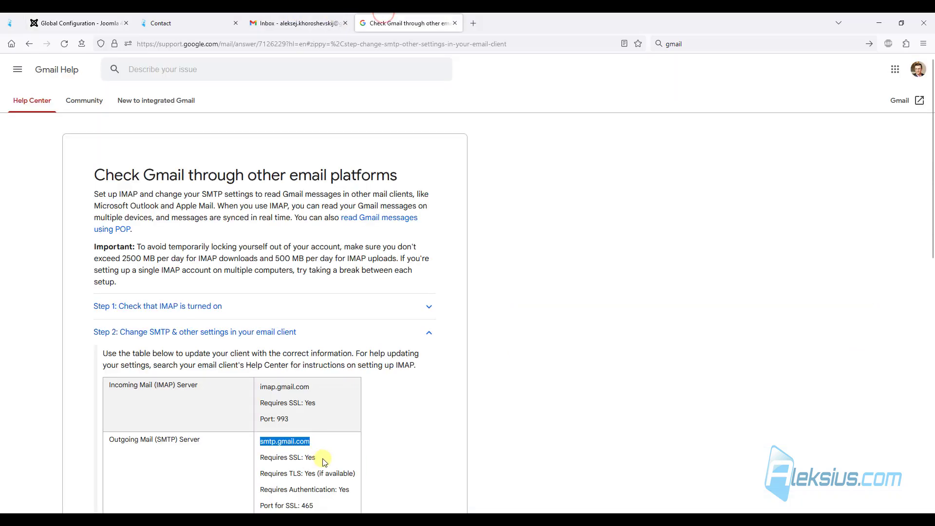
{"action": "left_click_drag", "start_coordinate": [320, 506], "coordinate": [301, 506]}
{"action": "left_click", "coordinate": [78, 23]}
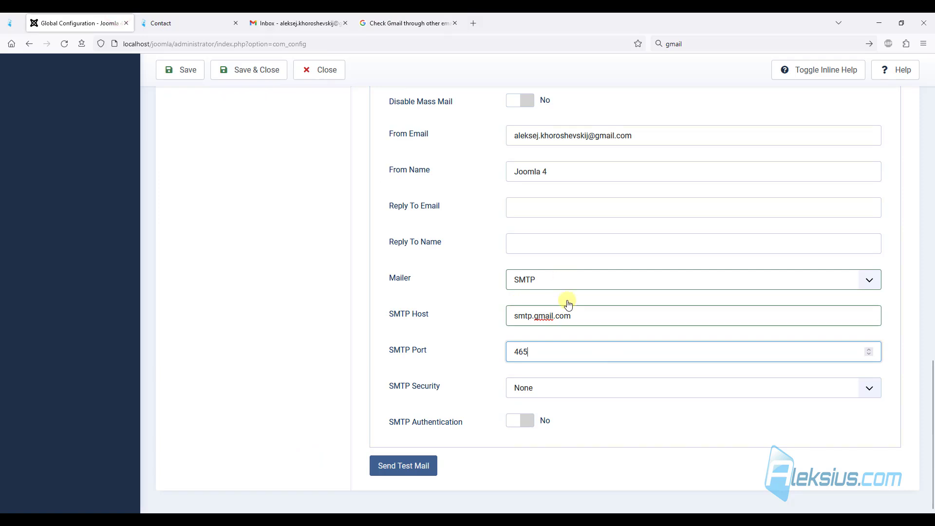
- Set SMTP Security to SSL/TLS, enable authentication, and enter the Gmail address and account password
{"action": "left_click", "coordinate": [560, 387]}
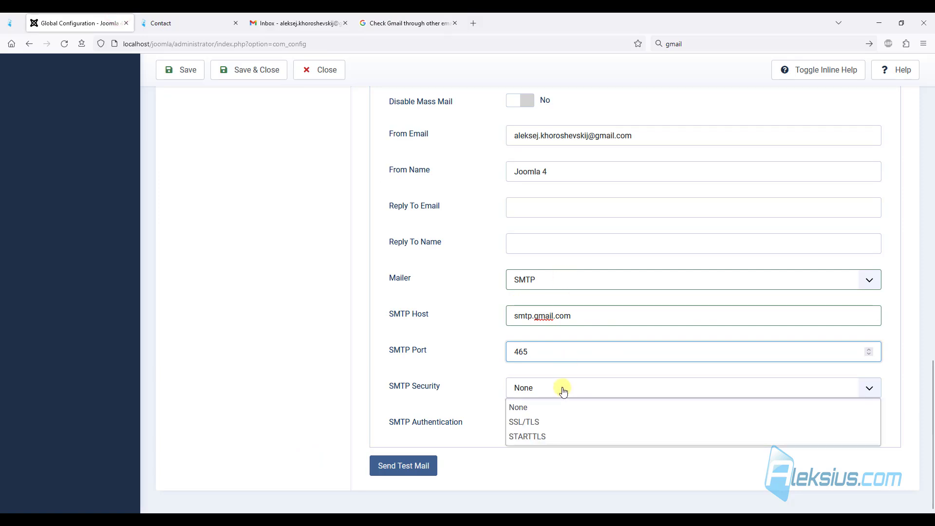
{"action": "left_click", "coordinate": [560, 422]}
{"action": "left_click", "coordinate": [523, 420]}
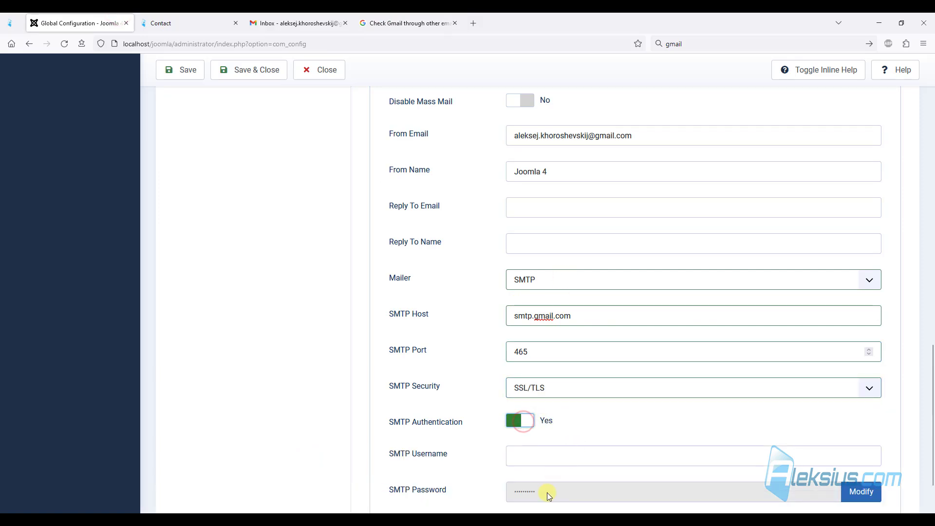
{"action": "triple_click", "coordinate": [633, 142]}
{"action": "key", "text": "ctrl+c"}
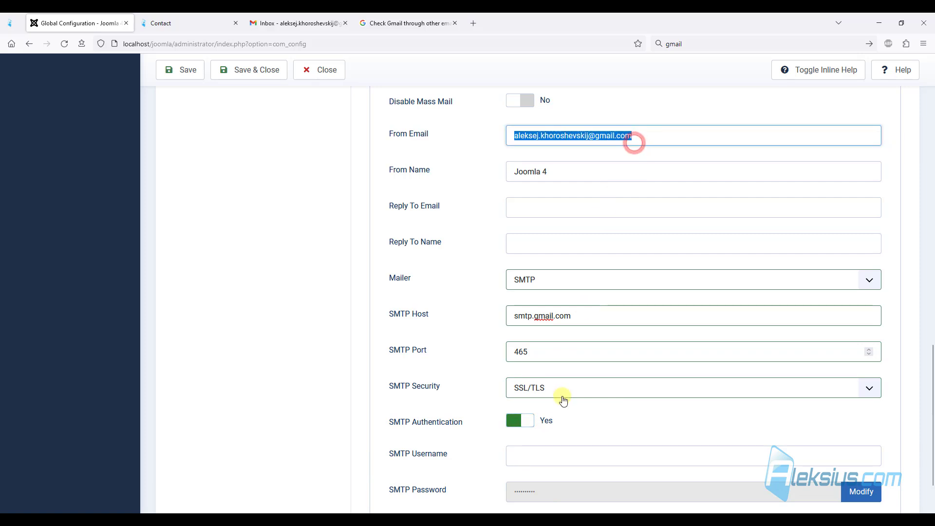
{"action": "left_click", "coordinate": [549, 455]}
{"action": "key", "text": "ctrl+v"}
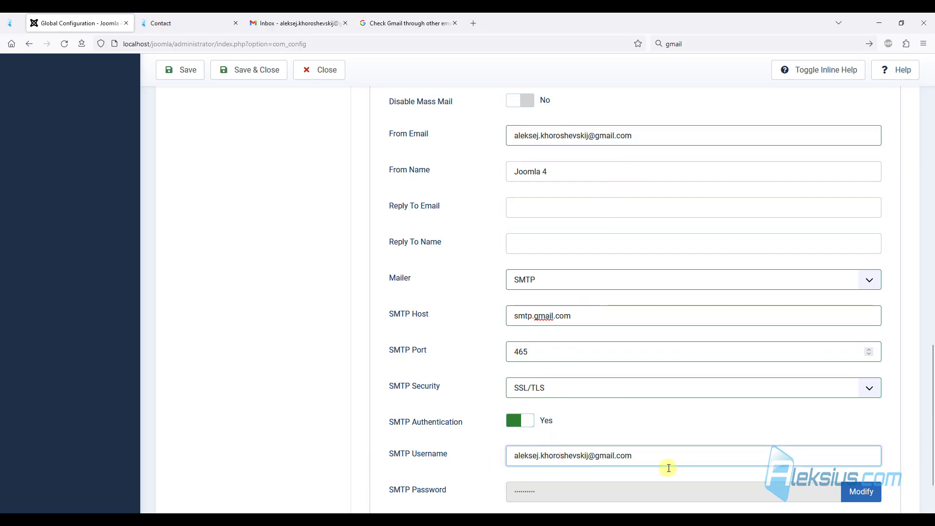
{"action": "scroll", "coordinate": [581, 434], "scroll_direction": "down", "scroll_amount": 3}
{"action": "left_click", "coordinate": [861, 419]}
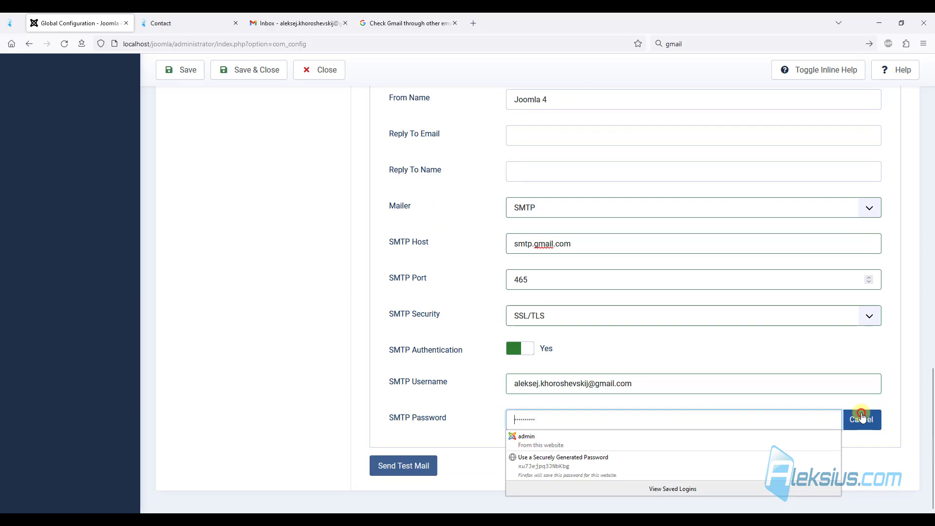
{"action": "left_click", "coordinate": [548, 422]}
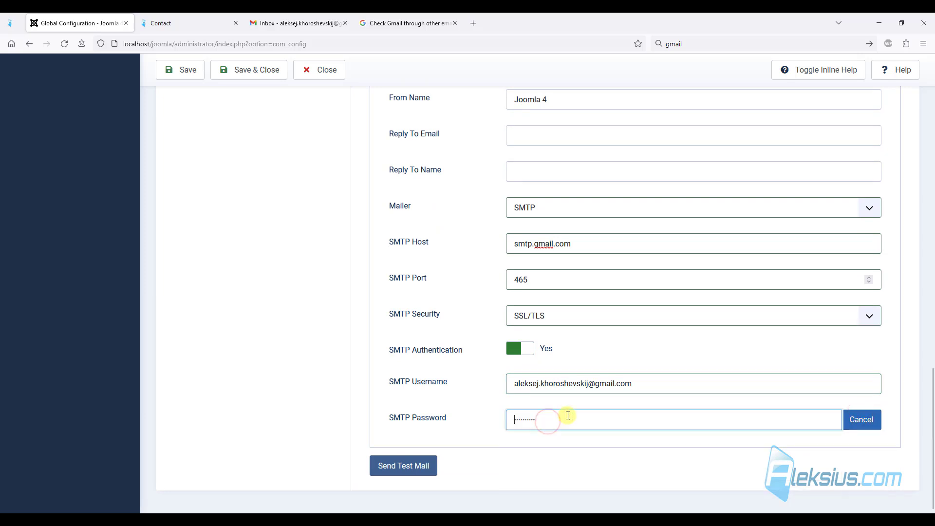
{"action": "key", "text": "ctrl+v"}
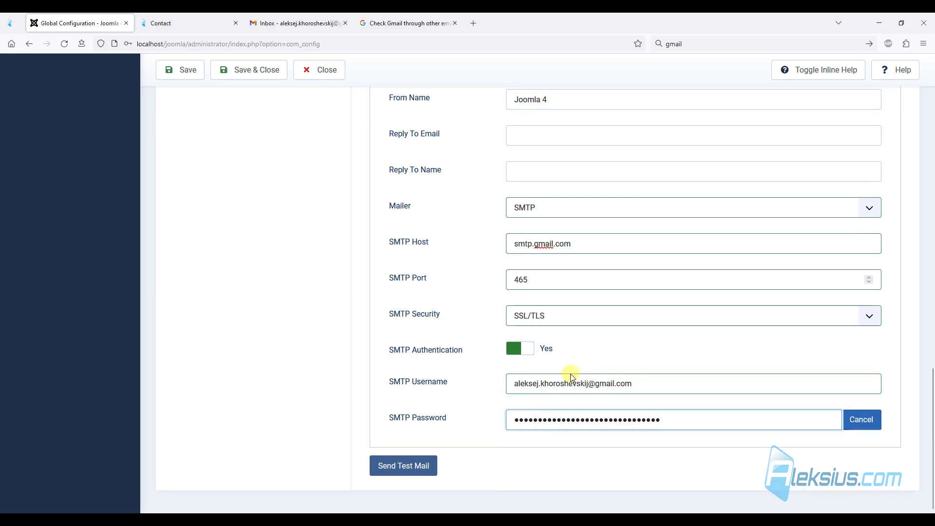
- Save the configuration and send a test mail, which fails with 'SMTP Error: Could not authenticate.'
{"action": "left_click", "coordinate": [187, 70]}
{"action": "left_click", "coordinate": [260, 149]}
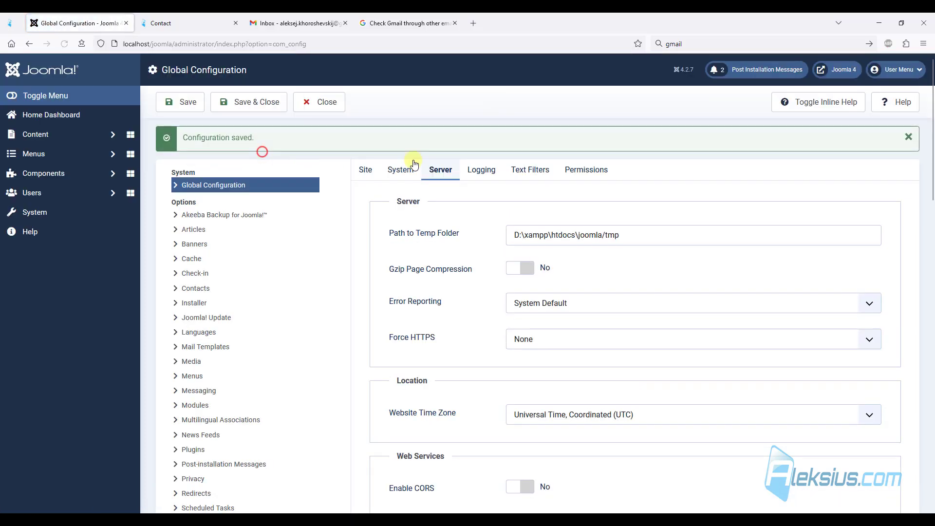
{"action": "scroll", "coordinate": [643, 467], "scroll_direction": "down", "scroll_amount": 15}
{"action": "left_click", "coordinate": [395, 471]}
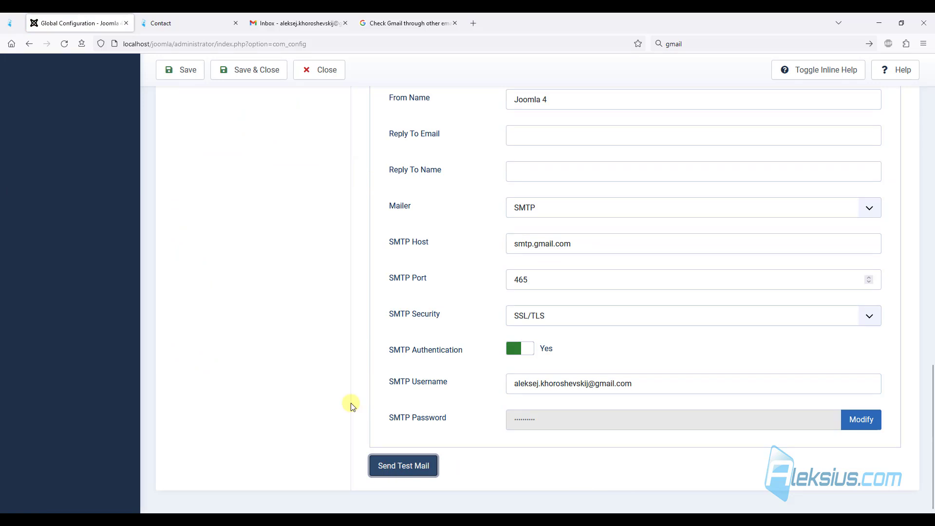
{"action": "triple_click", "coordinate": [203, 139]}
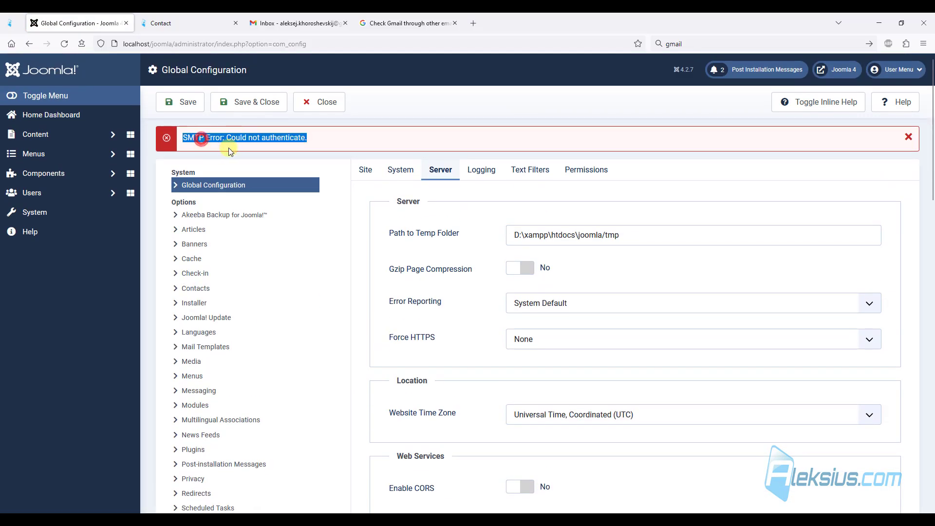
{"action": "left_click", "coordinate": [352, 136]}
{"action": "scroll", "coordinate": [346, 157], "scroll_direction": "down", "scroll_amount": 20}
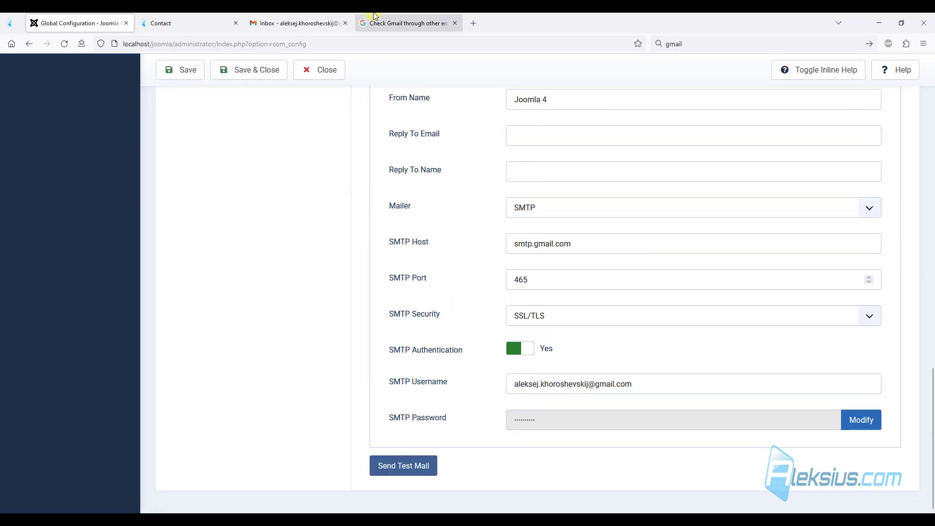
- Go to Google Account Security and reach App passwords, confirming the account password
{"action": "left_click", "coordinate": [331, 22]}
{"action": "left_click", "coordinate": [918, 69]}
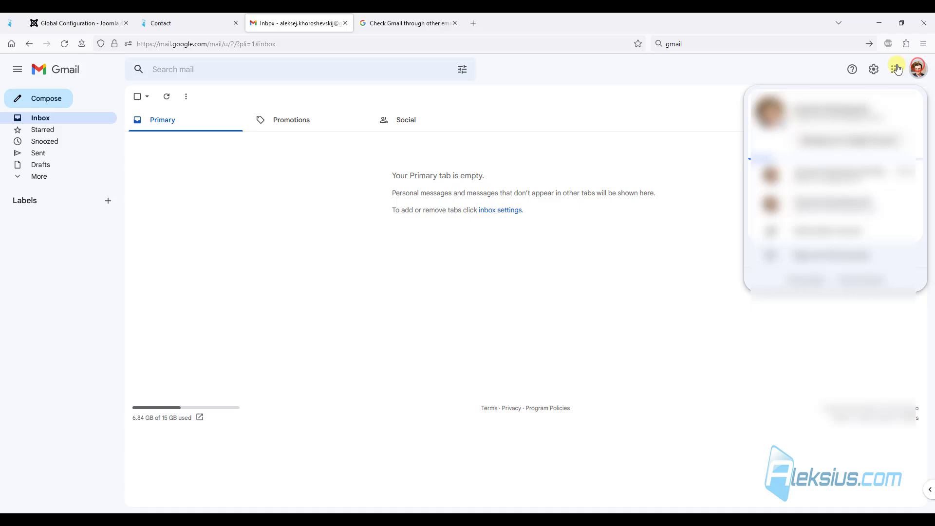
{"action": "left_click", "coordinate": [837, 140]}
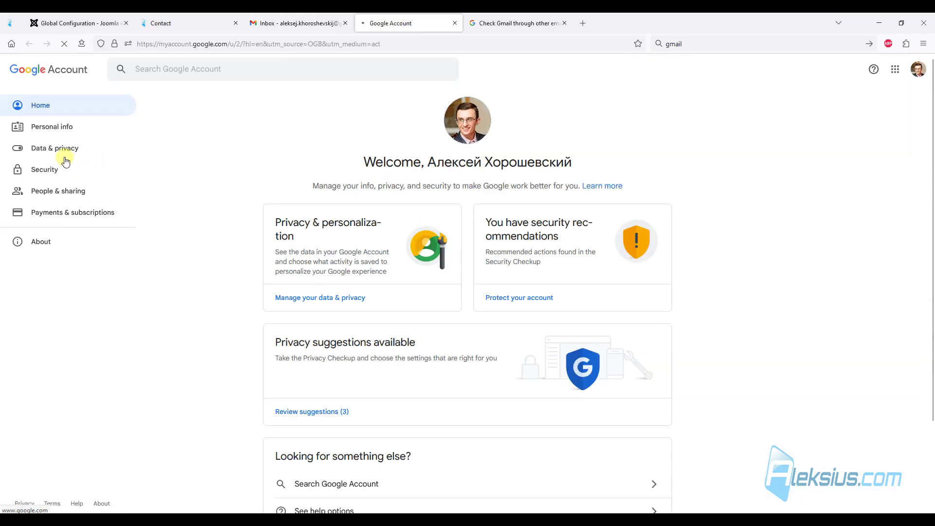
{"action": "left_click", "coordinate": [46, 171]}
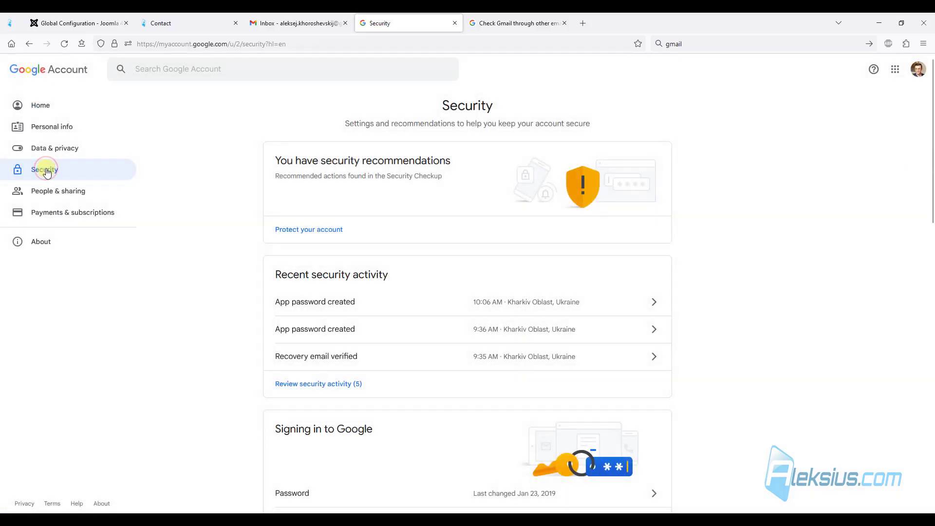
{"action": "scroll", "coordinate": [298, 228], "scroll_direction": "down", "scroll_amount": 5}
{"action": "scroll", "coordinate": [310, 239], "scroll_direction": "down", "scroll_amount": 2}
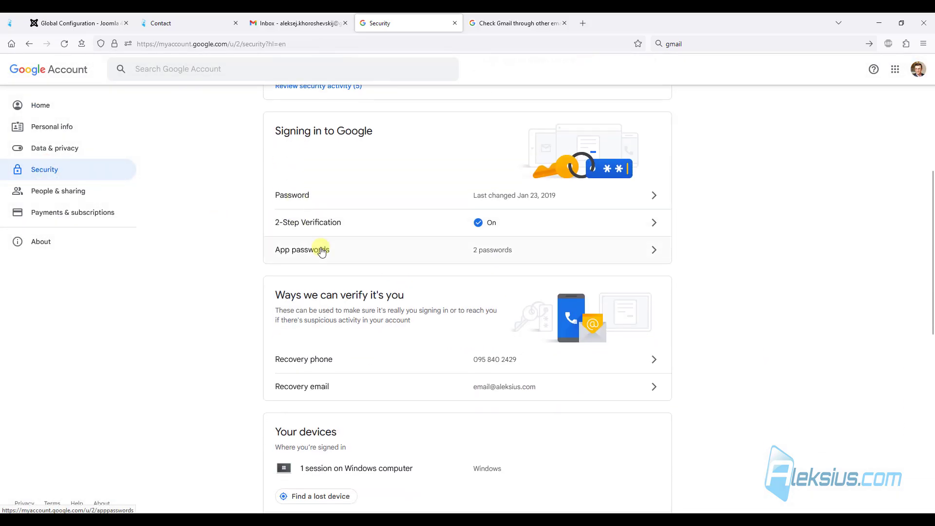
{"action": "left_click", "coordinate": [294, 258]}
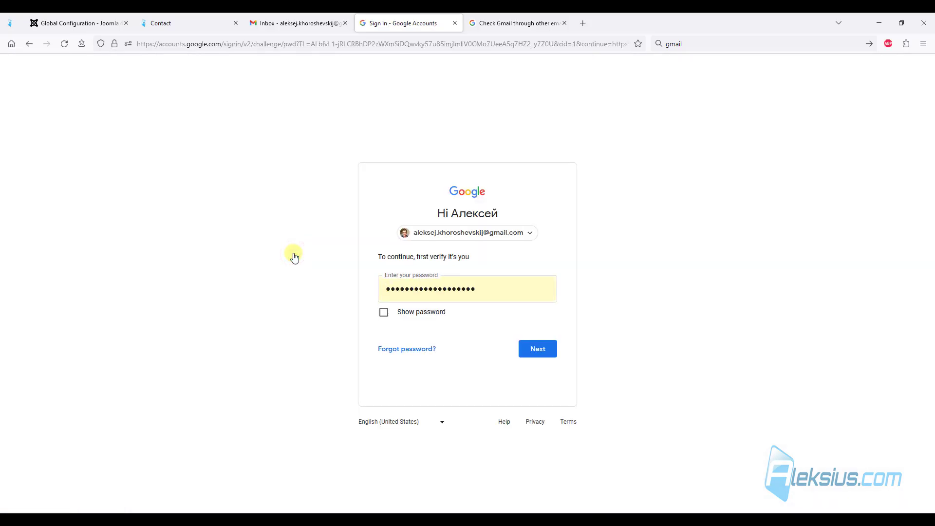
{"action": "key", "text": "Return"}
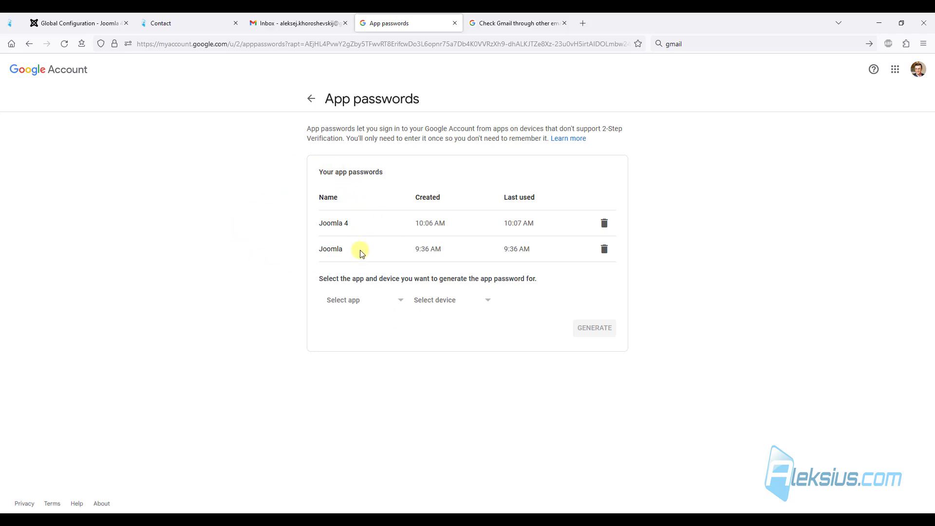
- Generate a Mail app password with the custom name Joomla 4.2 and select the code
{"action": "left_click", "coordinate": [371, 302]}
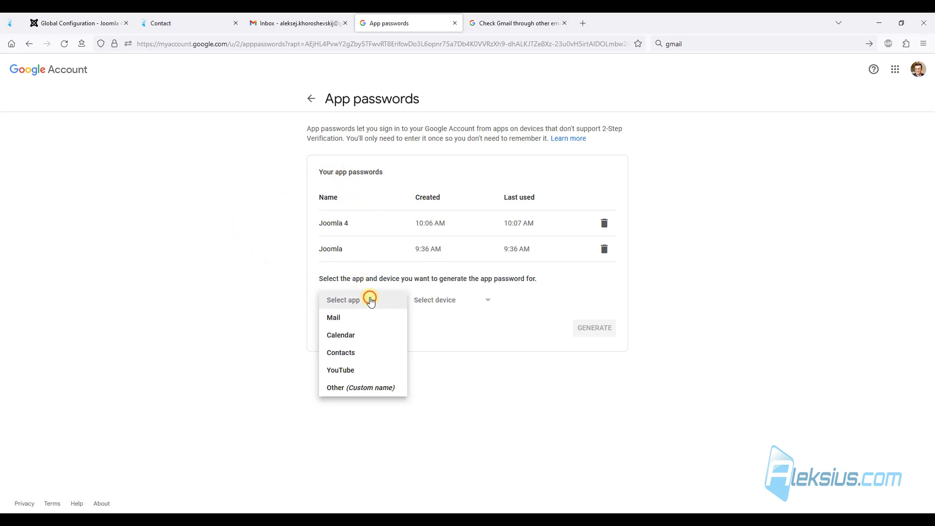
{"action": "left_click", "coordinate": [348, 317]}
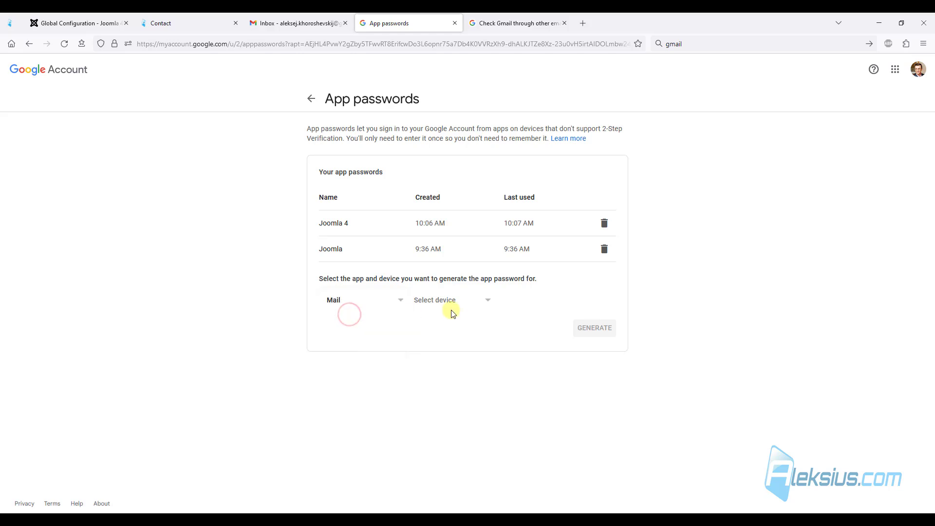
{"action": "left_click", "coordinate": [461, 305]}
{"action": "left_click", "coordinate": [445, 420]}
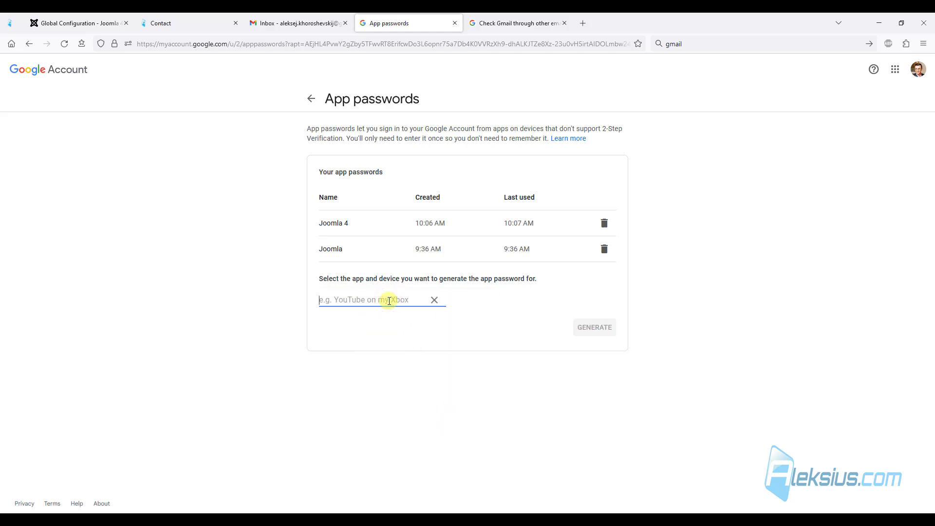
{"action": "type", "text": "Joomla 4.2"}
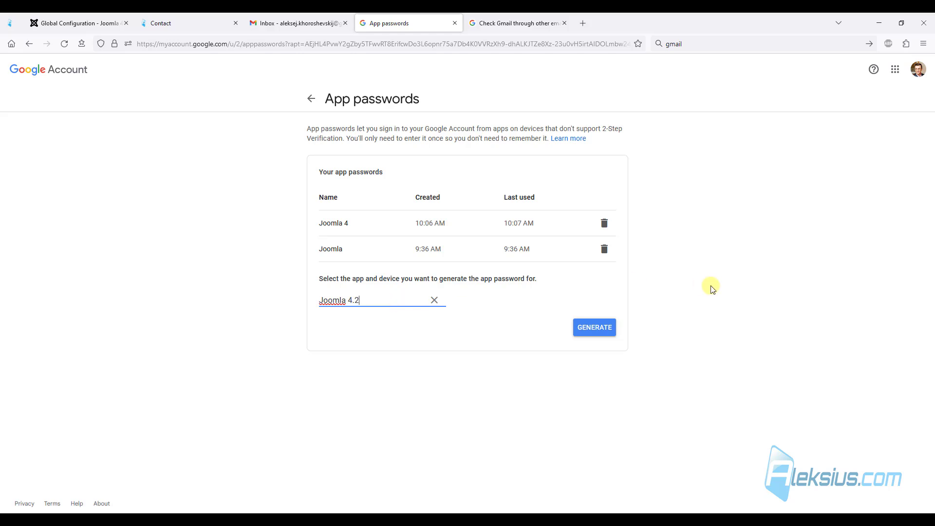
{"action": "left_click", "coordinate": [604, 327]}
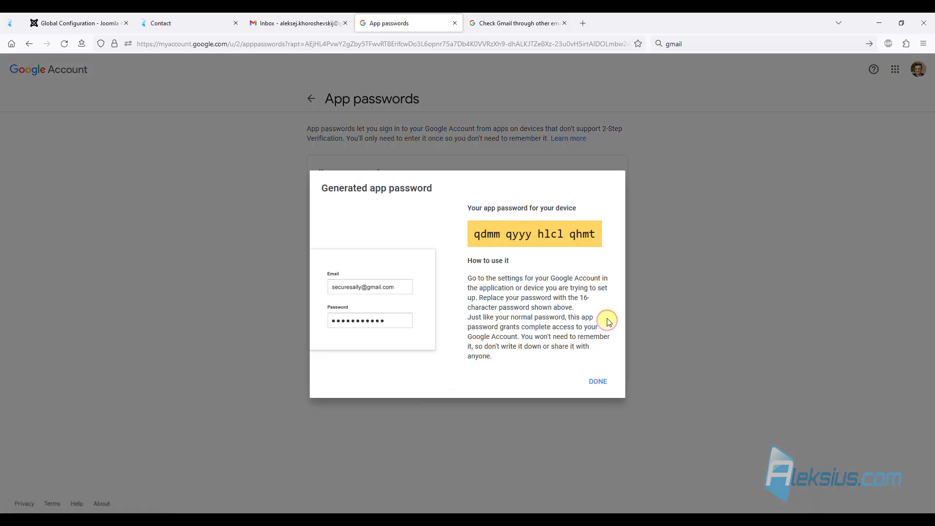
{"action": "double_click", "coordinate": [530, 224]}
- Replace the SMTP Password with the new app password and save the Global Configuration
{"action": "left_click", "coordinate": [99, 17]}
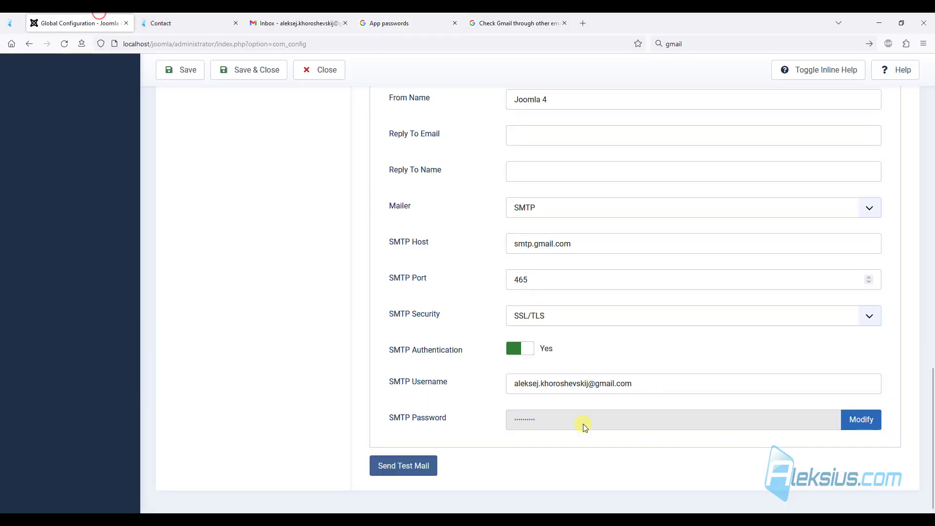
{"action": "left_click", "coordinate": [861, 419]}
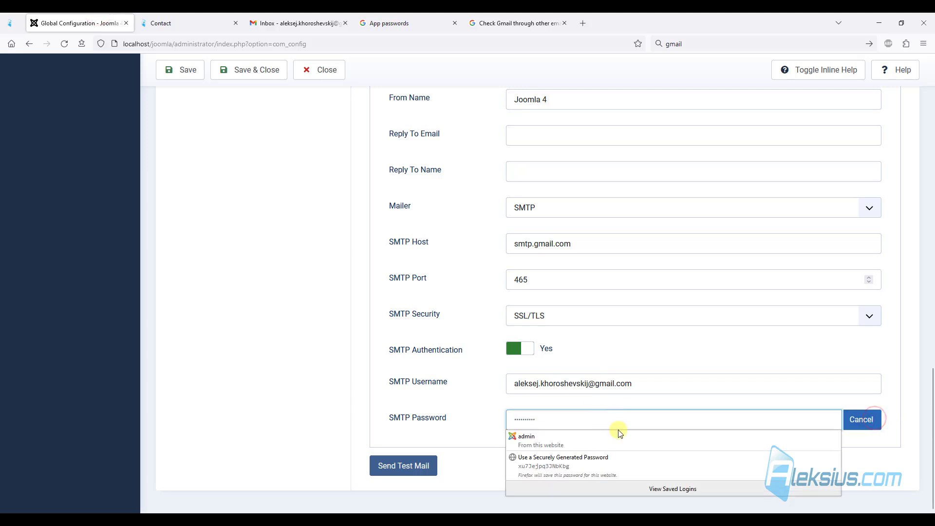
{"action": "key", "text": "ctrl+v"}
{"action": "left_click", "coordinate": [332, 402]}
{"action": "left_click", "coordinate": [180, 69]}
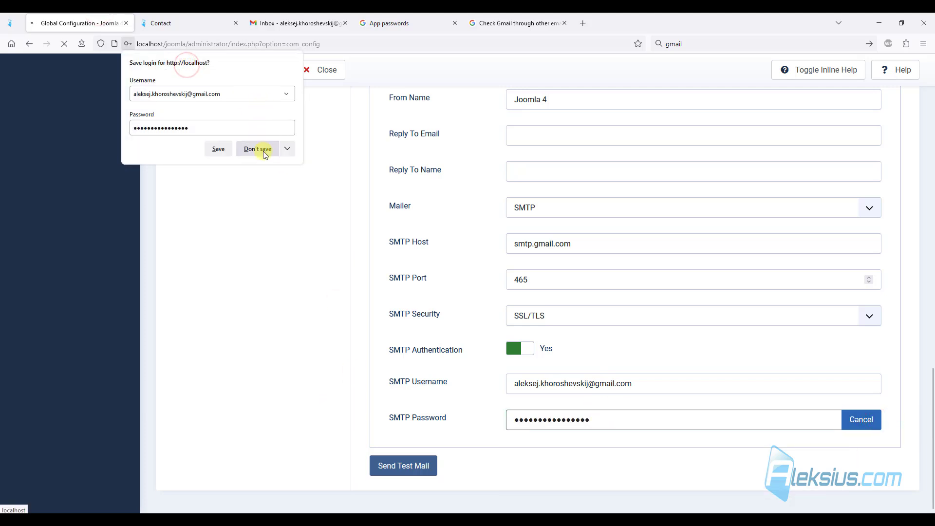
{"action": "left_click", "coordinate": [263, 153]}
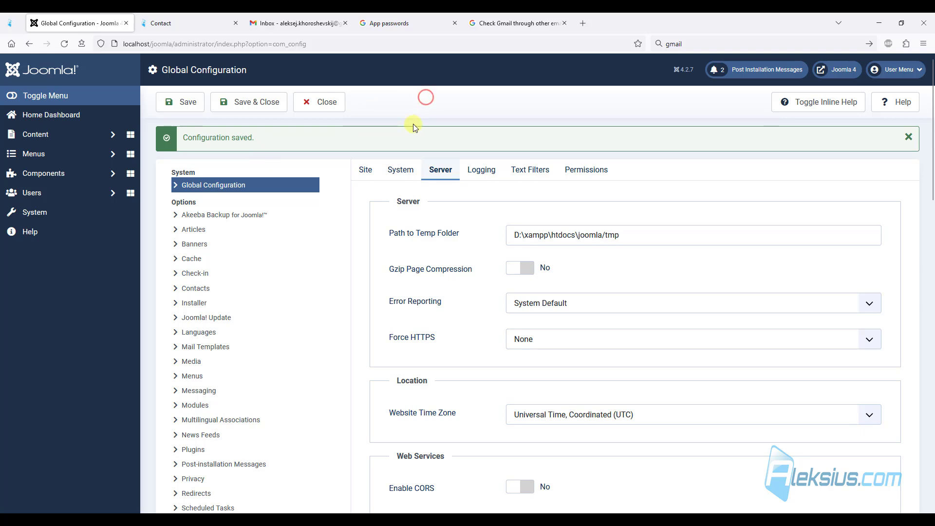
- Send a test mail successfully and refresh the Gmail inbox to receive it
{"action": "scroll", "coordinate": [413, 124], "scroll_direction": "down", "scroll_amount": 15}
{"action": "left_click", "coordinate": [399, 473]}
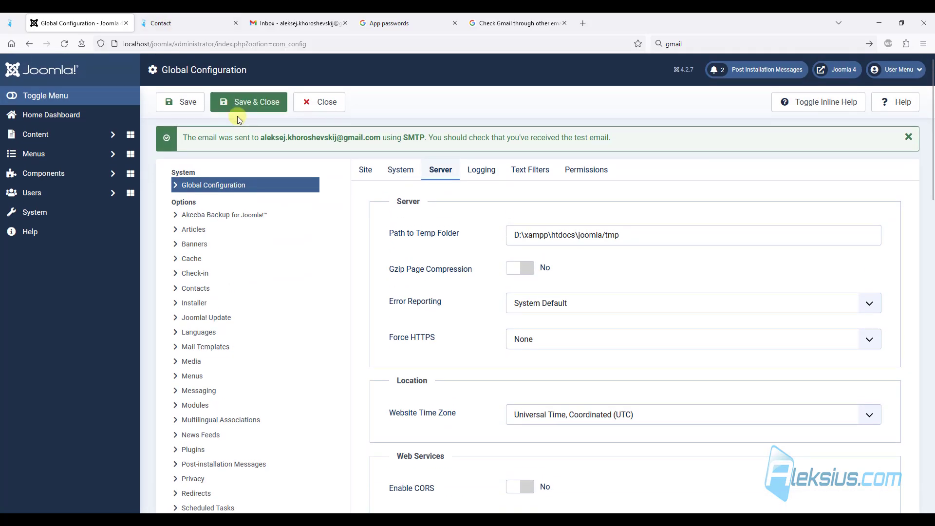
{"action": "triple_click", "coordinate": [222, 135]}
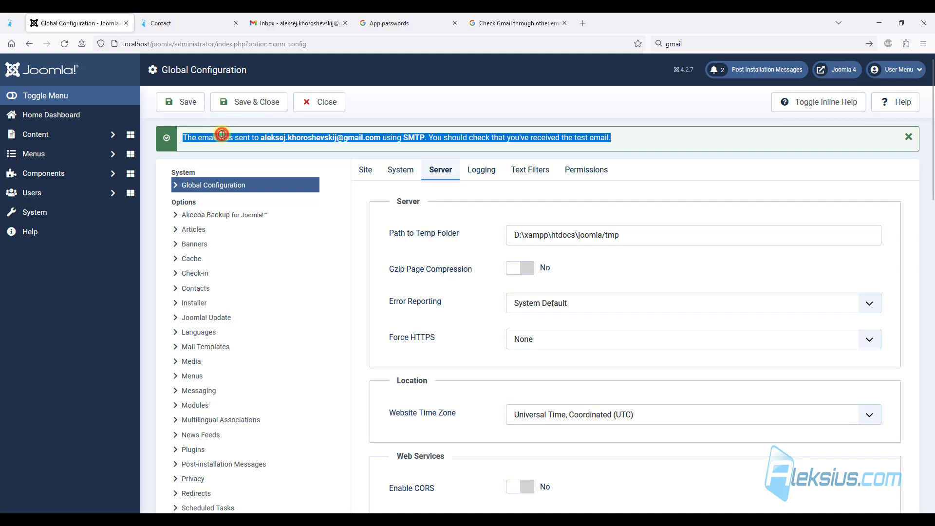
{"action": "left_click", "coordinate": [280, 21]}
{"action": "left_click", "coordinate": [168, 97]}
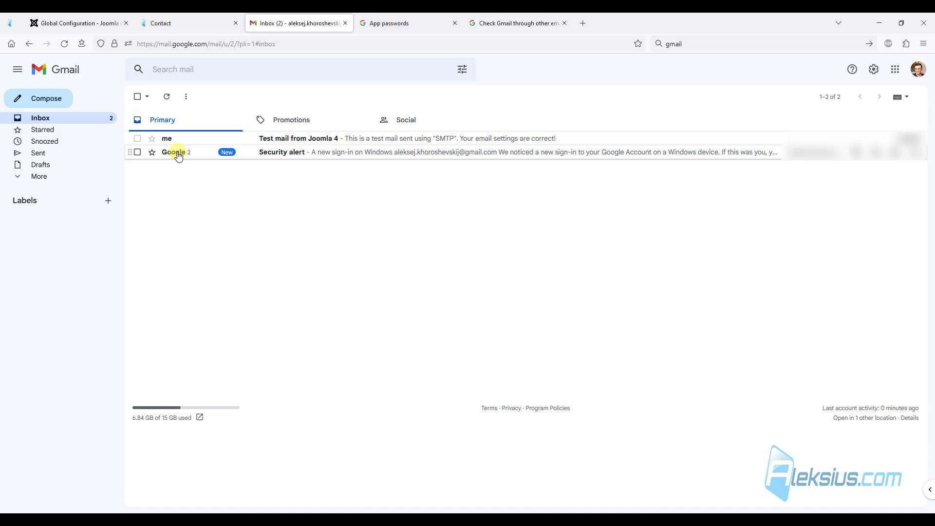
- Open and read the Test mail from Joomla 4 in Gmail
{"action": "left_click", "coordinate": [177, 138]}
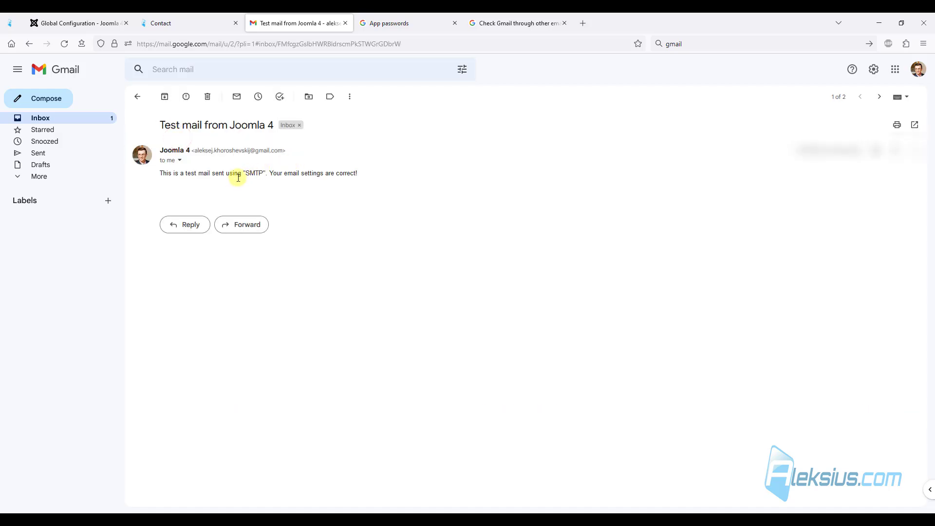
{"action": "triple_click", "coordinate": [235, 177]}
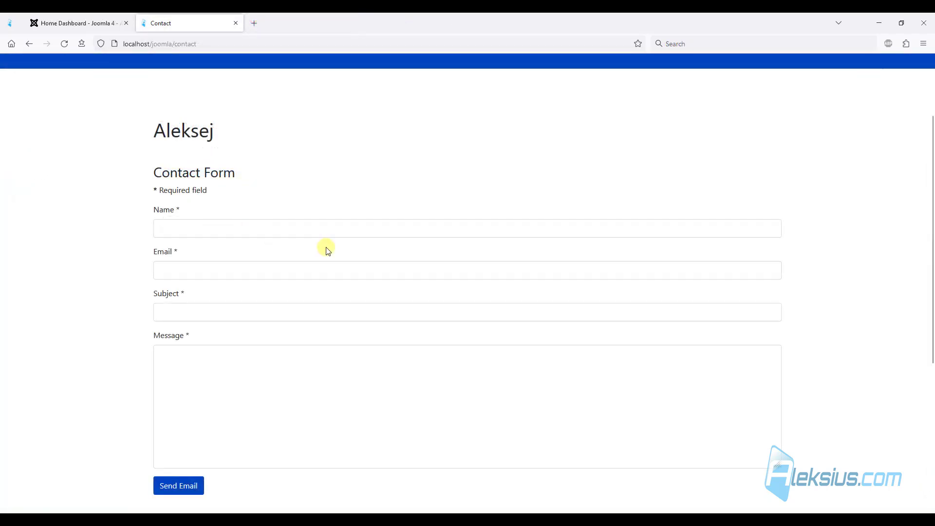
{"action": "scroll", "coordinate": [322, 253], "scroll_direction": "up", "scroll_amount": 2}
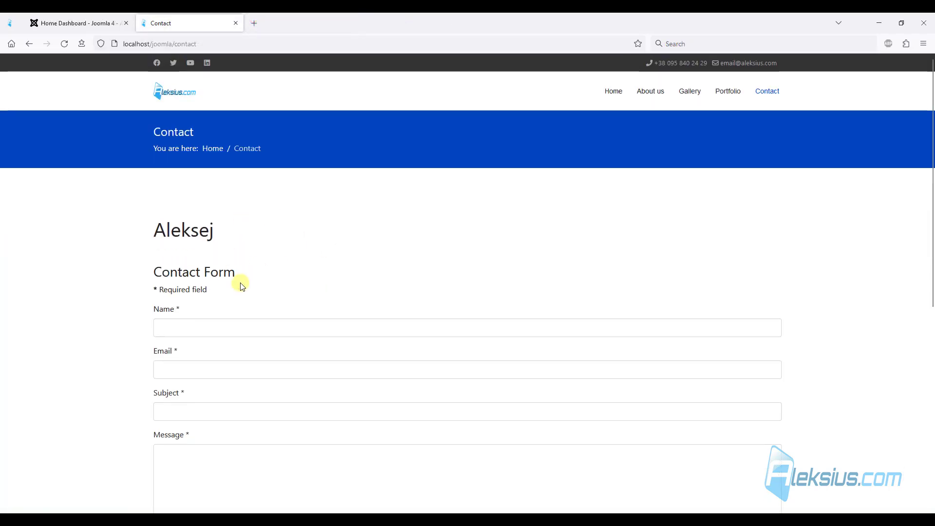
{"action": "scroll", "coordinate": [241, 285], "scroll_direction": "down", "scroll_amount": 3}
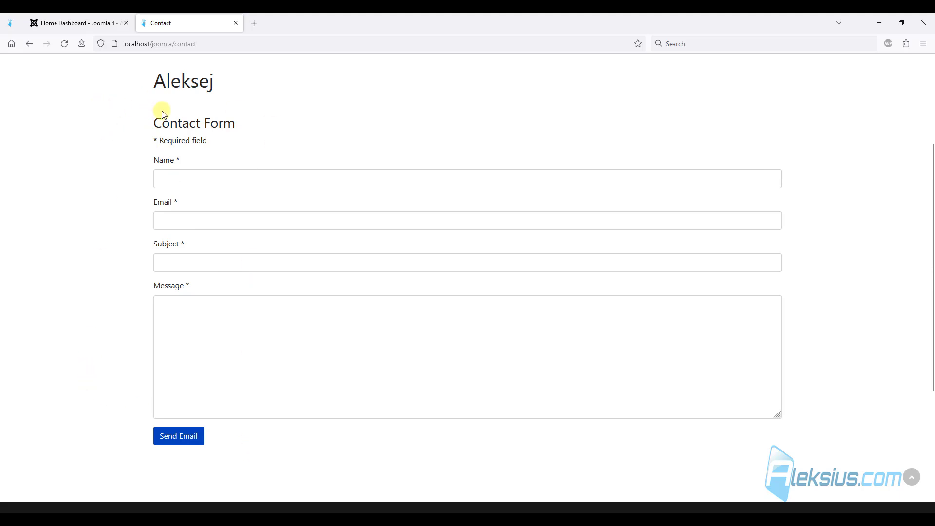
- Open Site Template Styles in a new tab and edit shaper_helixultimate - Default
{"action": "left_click", "coordinate": [66, 20]}
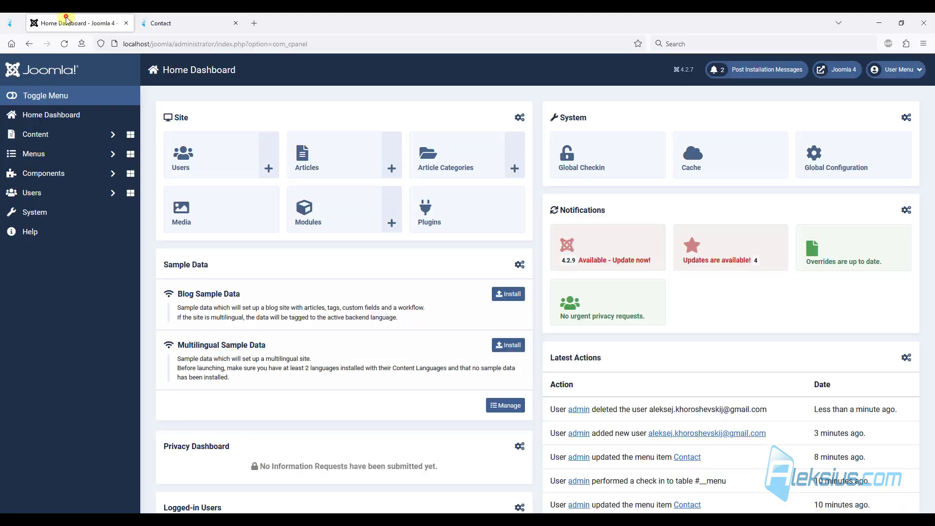
{"action": "left_click", "coordinate": [68, 223]}
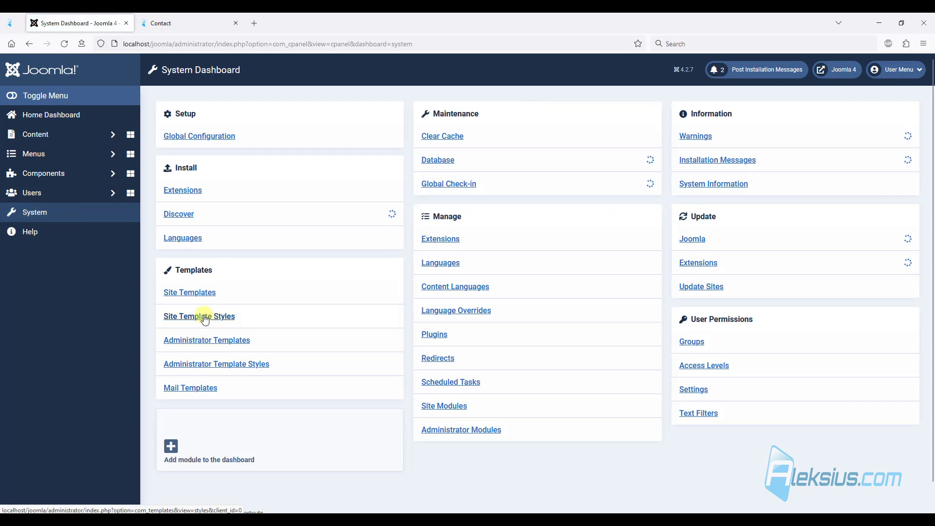
{"action": "right_click", "coordinate": [203, 320]}
{"action": "left_click", "coordinate": [229, 323]}
{"action": "left_click", "coordinate": [178, 21]}
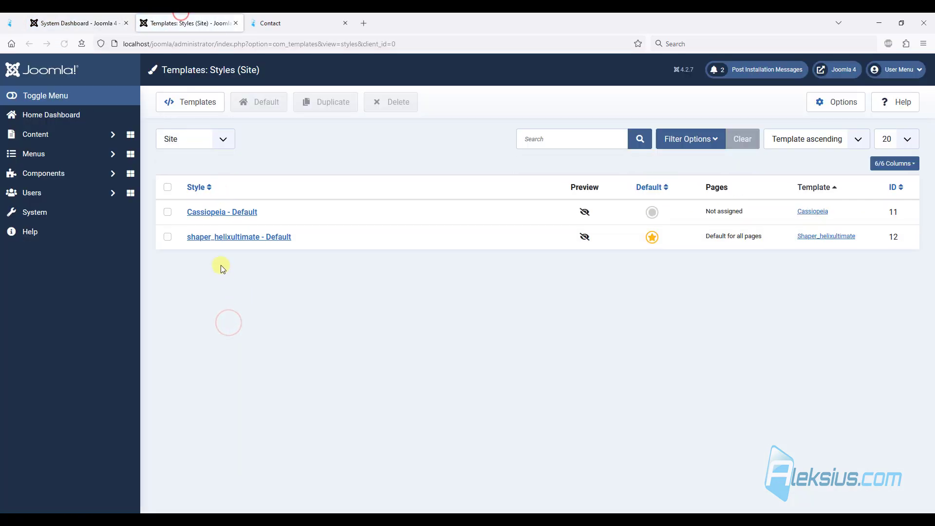
{"action": "left_click", "coordinate": [217, 237]}
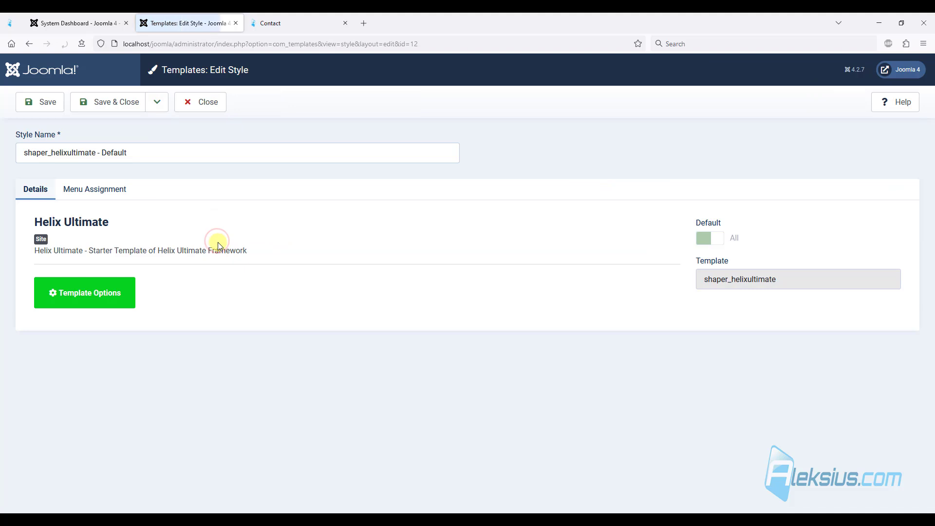
- Open Helix Ultimate Template Options, view the Layout rows, then close the template editor
{"action": "left_click", "coordinate": [118, 291]}
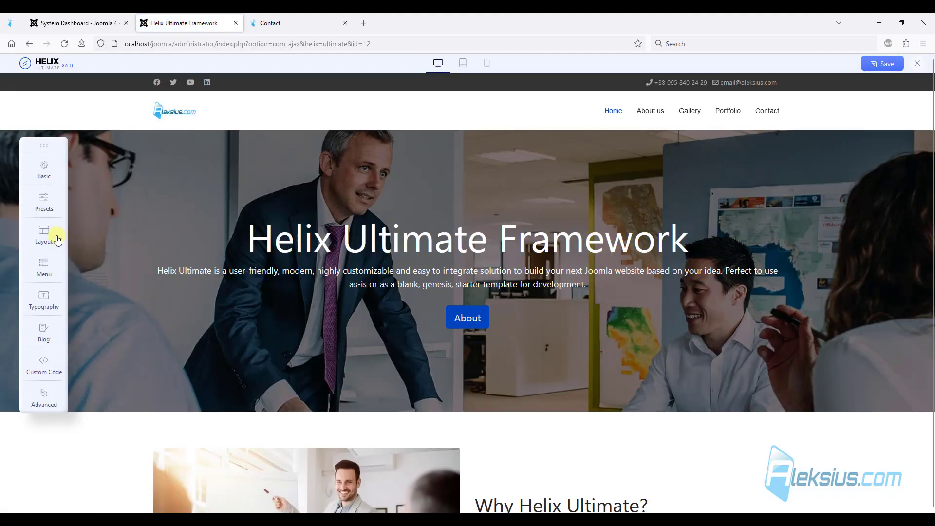
{"action": "left_click", "coordinate": [58, 241]}
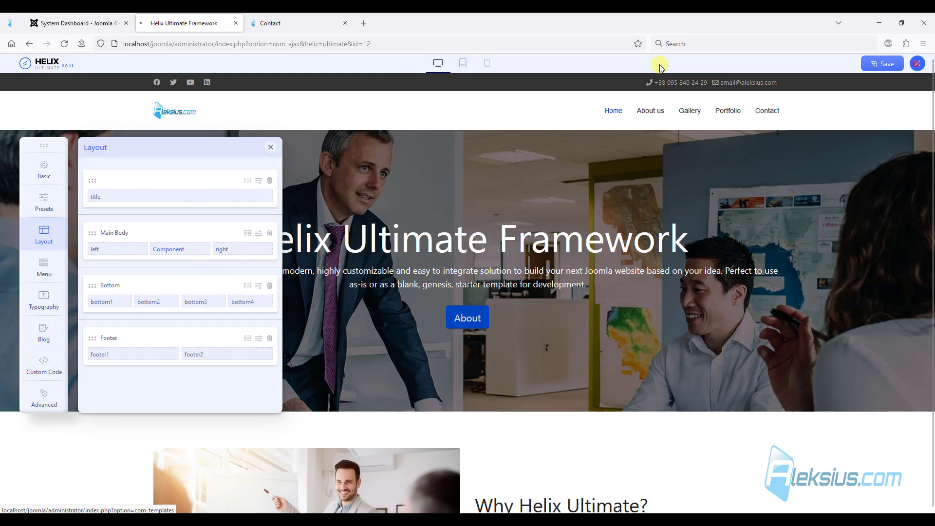
{"action": "left_click", "coordinate": [917, 63]}
- Create a new Custom site module titled Contact Us containing the pasted contact details
{"action": "left_click", "coordinate": [235, 23]}
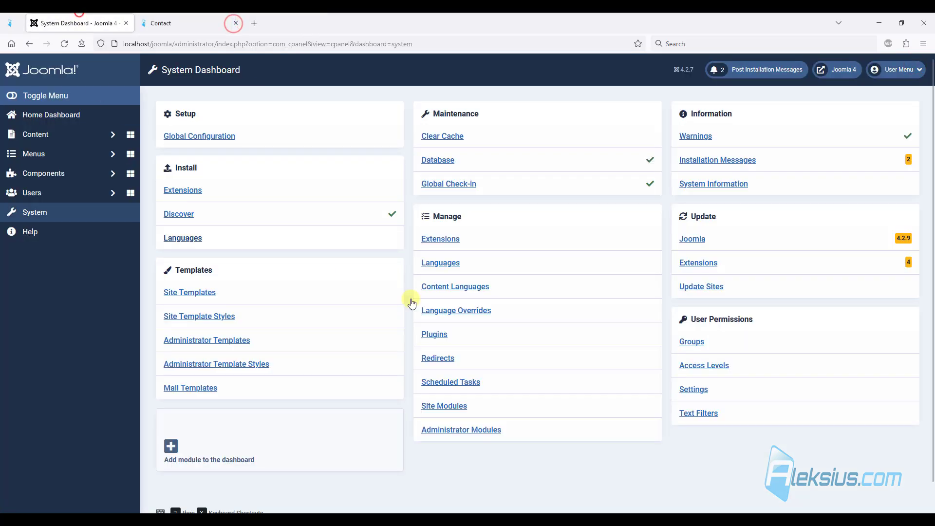
{"action": "left_click", "coordinate": [443, 406]}
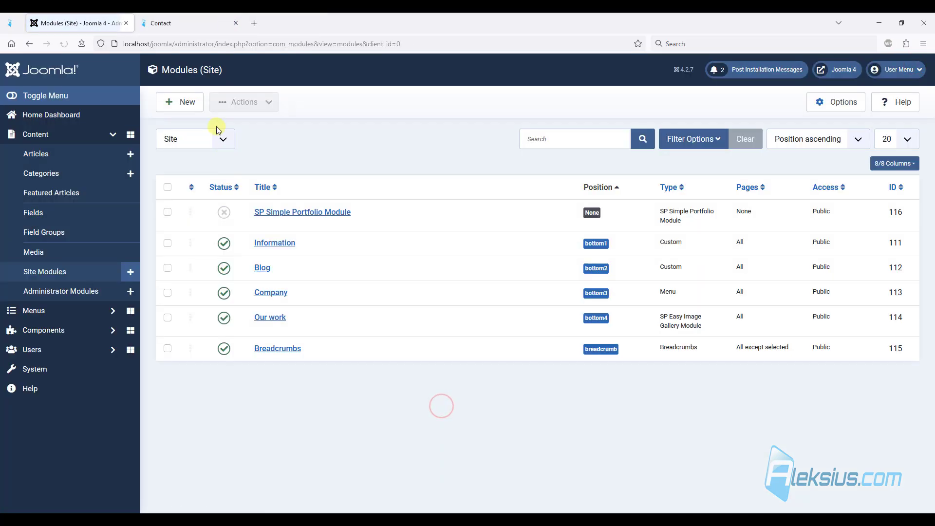
{"action": "left_click", "coordinate": [184, 106]}
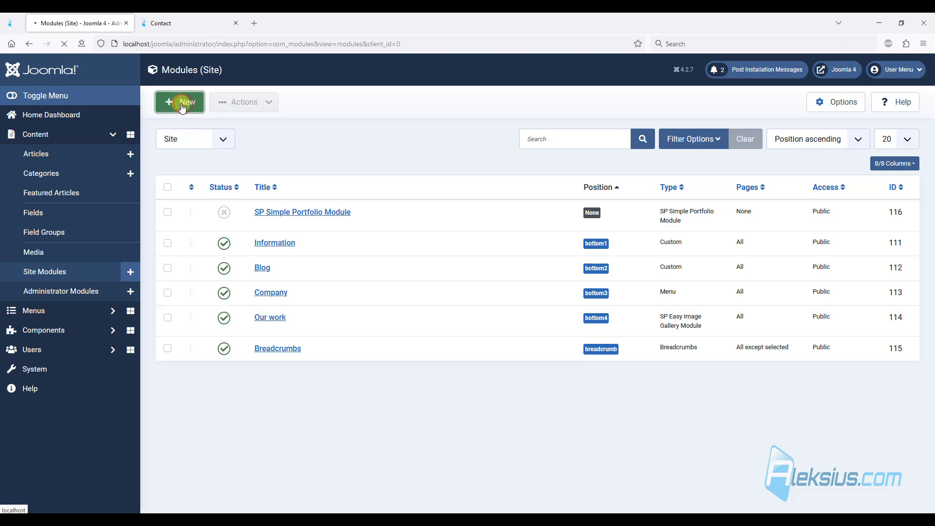
{"action": "left_click", "coordinate": [895, 324]}
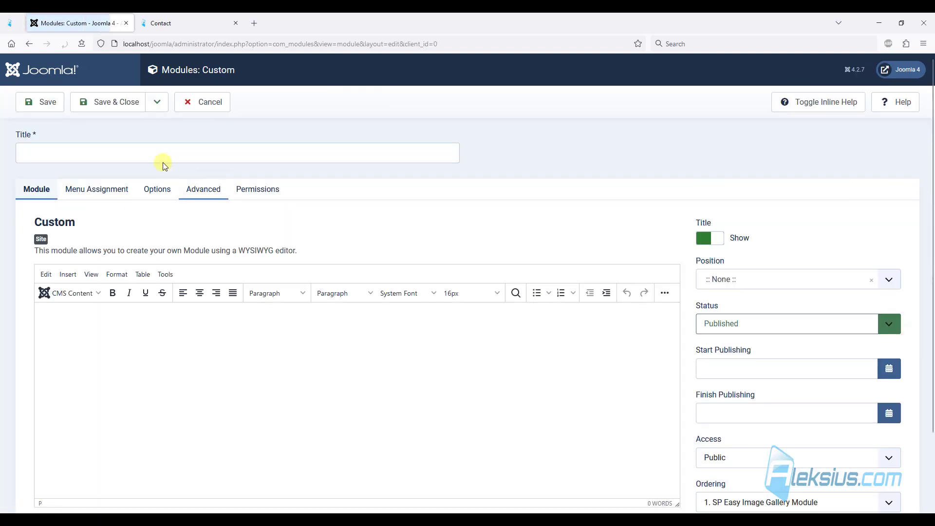
{"action": "left_click", "coordinate": [156, 155]}
{"action": "type", "text": "Contact"}
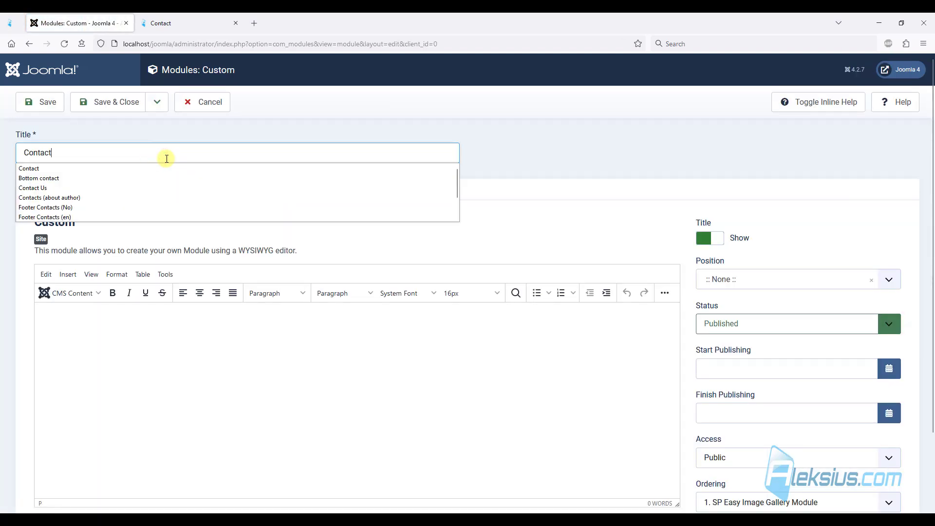
{"action": "left_click", "coordinate": [40, 188]}
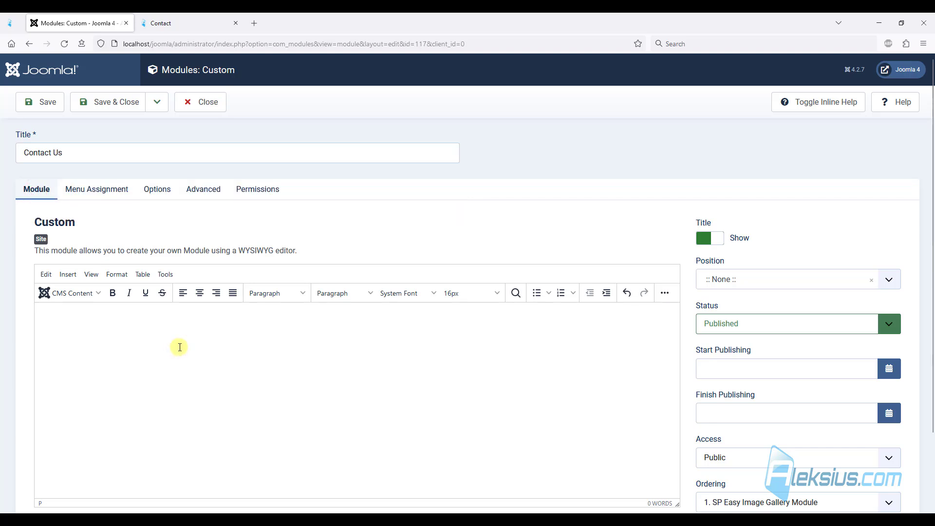
{"action": "key", "text": "ctrl+v"}
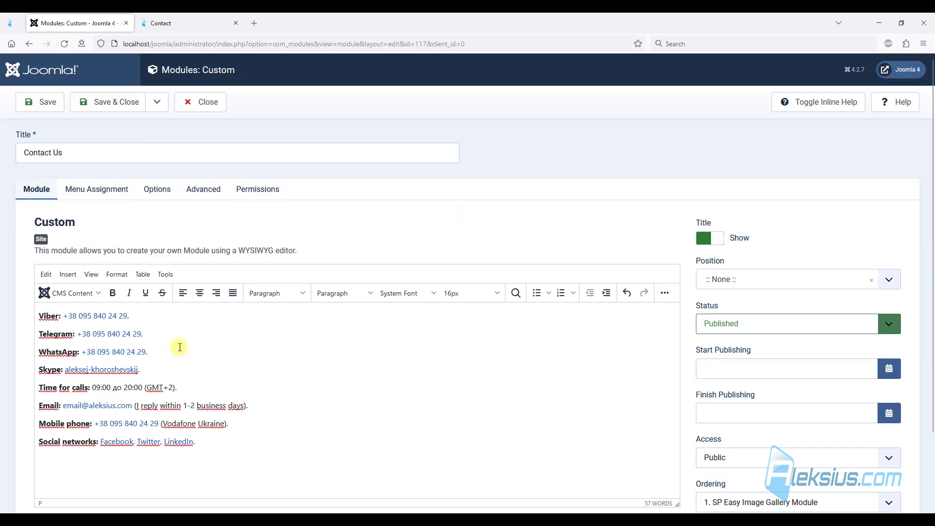
- Place the Contact Us module in the Left position
{"action": "left_click", "coordinate": [752, 281]}
{"action": "scroll", "coordinate": [775, 336], "scroll_direction": "down", "scroll_amount": 5}
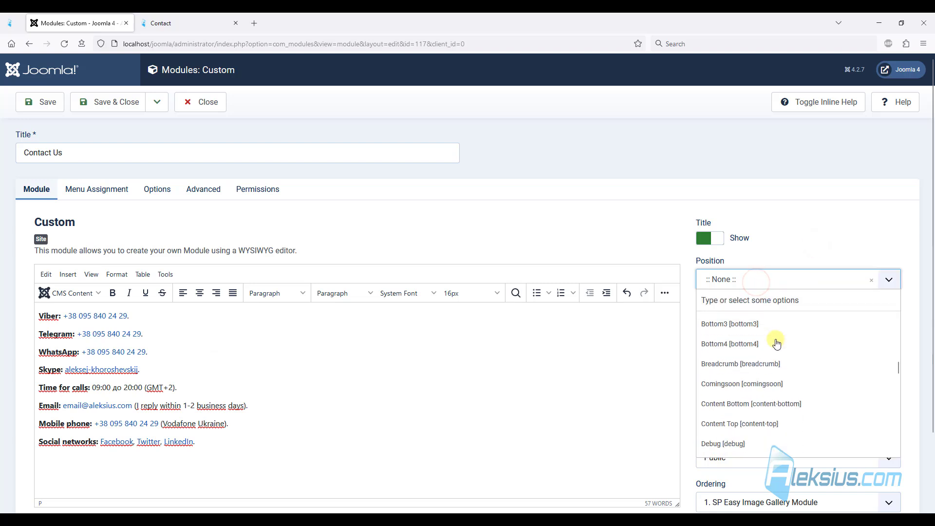
{"action": "scroll", "coordinate": [777, 345], "scroll_direction": "down", "scroll_amount": 2}
{"action": "scroll", "coordinate": [778, 349], "scroll_direction": "up", "scroll_amount": 3}
{"action": "left_click", "coordinate": [726, 370]}
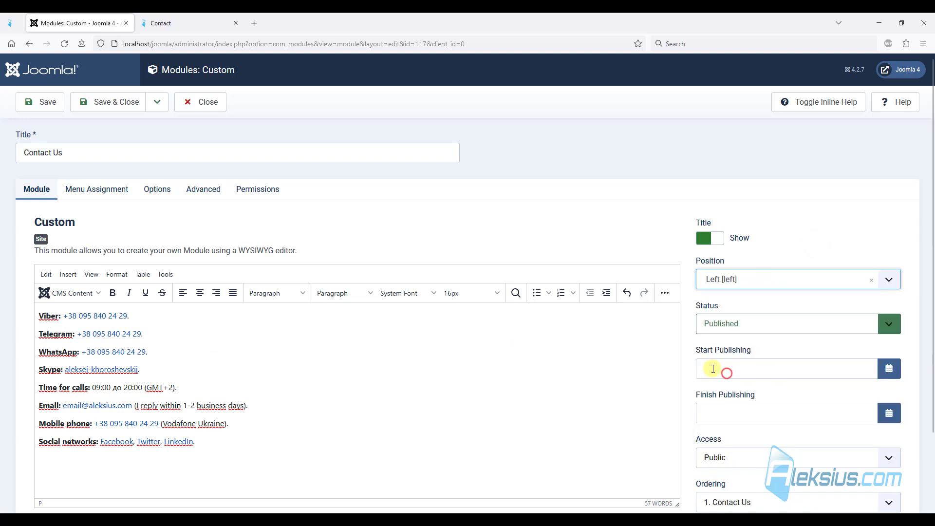
- Assign the module only to the Contact menu item and save it
{"action": "left_click", "coordinate": [95, 194]}
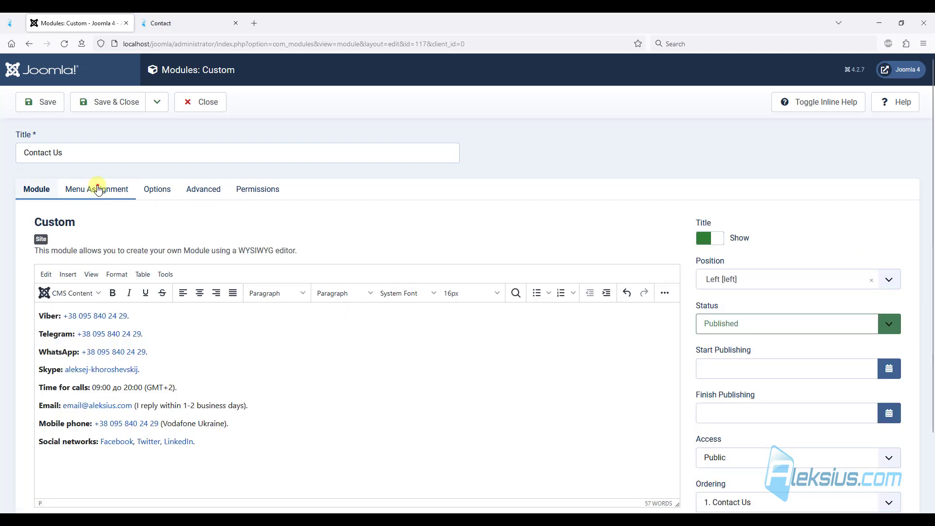
{"action": "left_click", "coordinate": [97, 188]}
{"action": "left_click", "coordinate": [187, 250]}
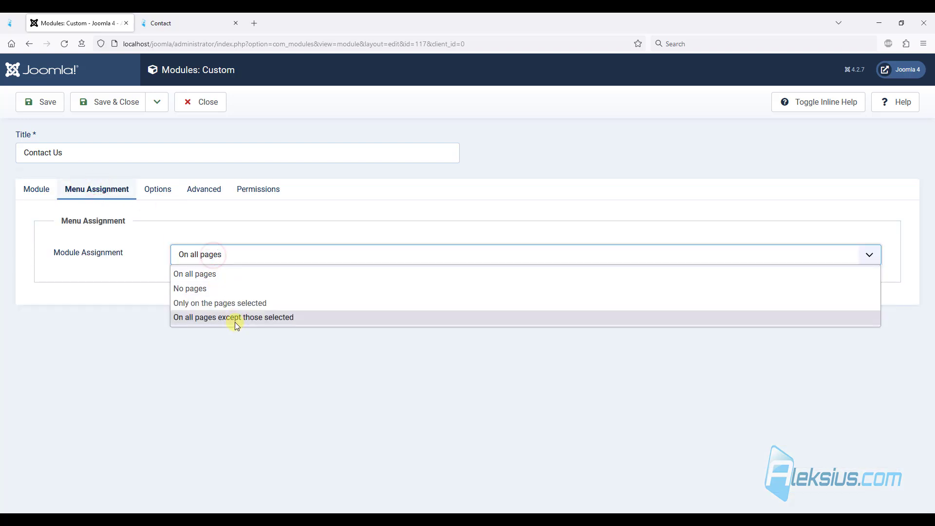
{"action": "left_click", "coordinate": [237, 303]}
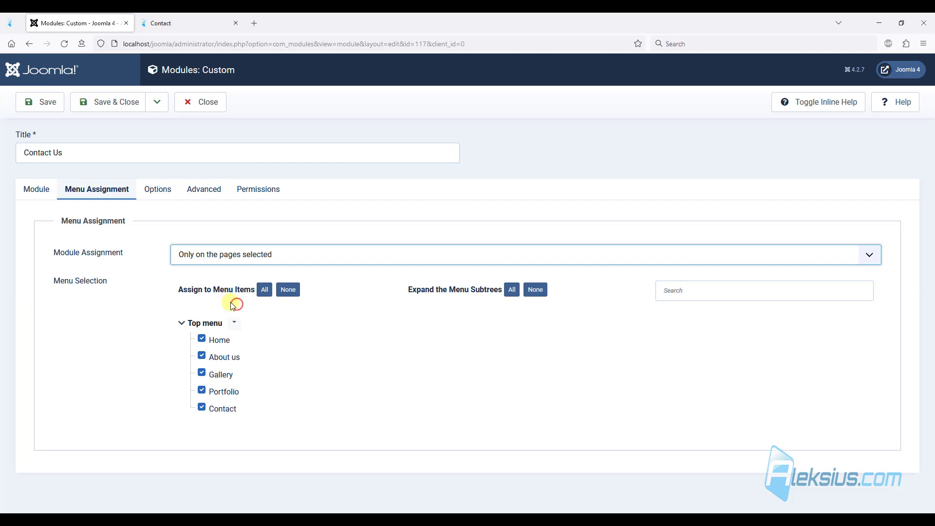
{"action": "left_click", "coordinate": [289, 290]}
{"action": "left_click", "coordinate": [201, 408]}
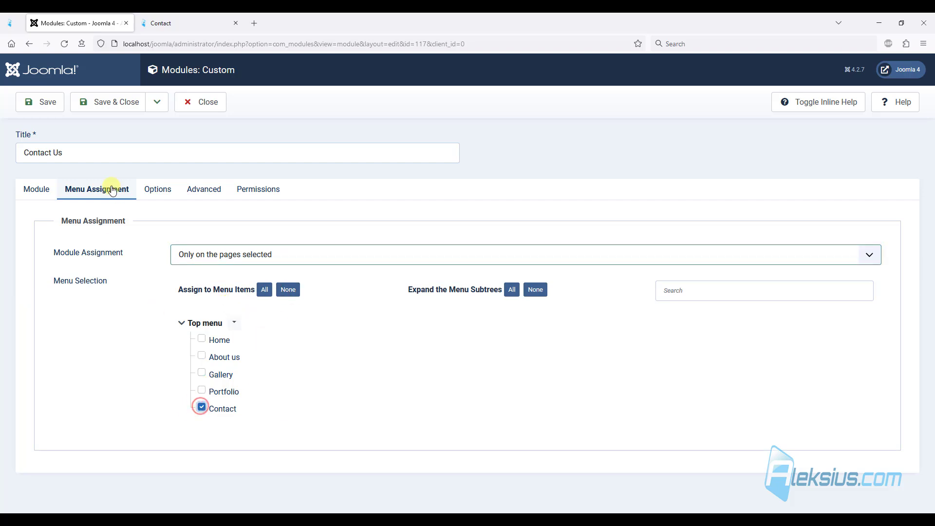
{"action": "left_click", "coordinate": [36, 190]}
{"action": "left_click", "coordinate": [48, 107]}
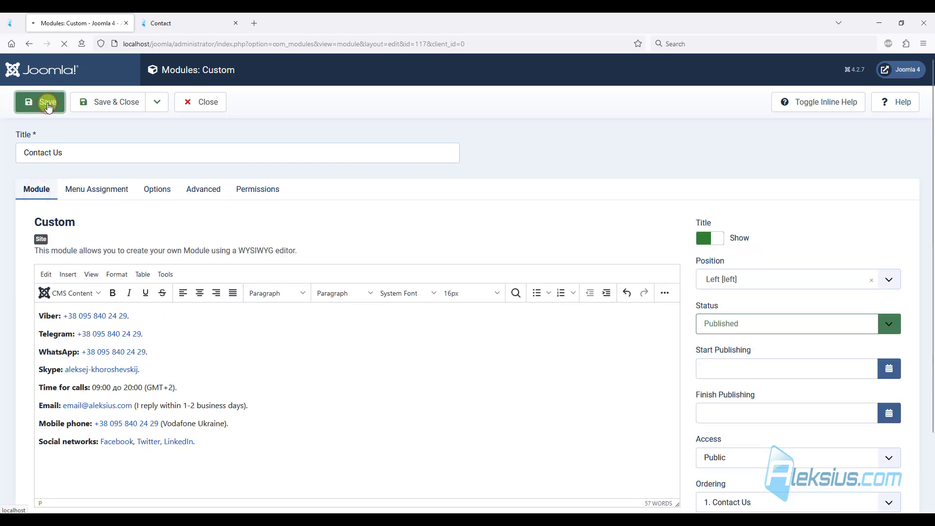
- Check the live Contact page shows the Contact Us details beside the form, then save and close the module
{"action": "key", "text": "ctrl+Tab"}
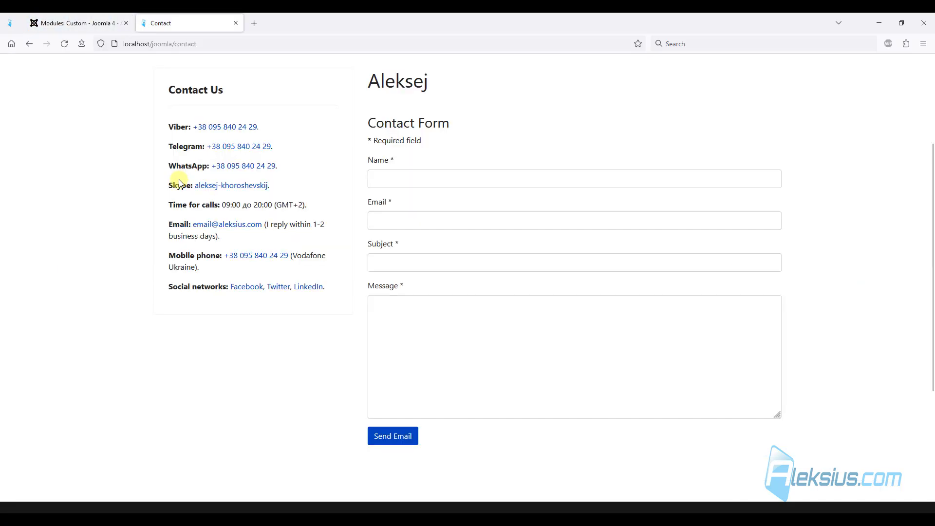
{"action": "scroll", "coordinate": [233, 188], "scroll_direction": "up", "scroll_amount": 2}
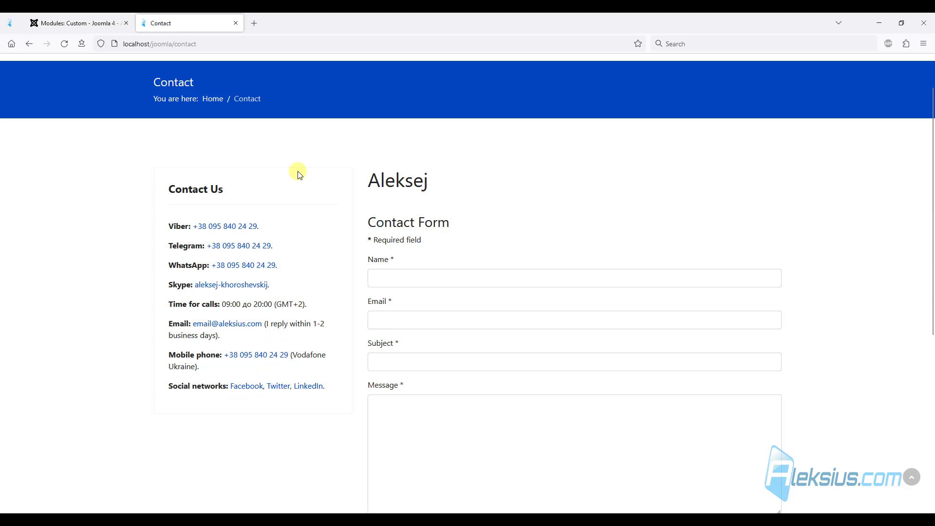
{"action": "scroll", "coordinate": [507, 262], "scroll_direction": "down", "scroll_amount": 3}
{"action": "scroll", "coordinate": [490, 253], "scroll_direction": "up", "scroll_amount": 4}
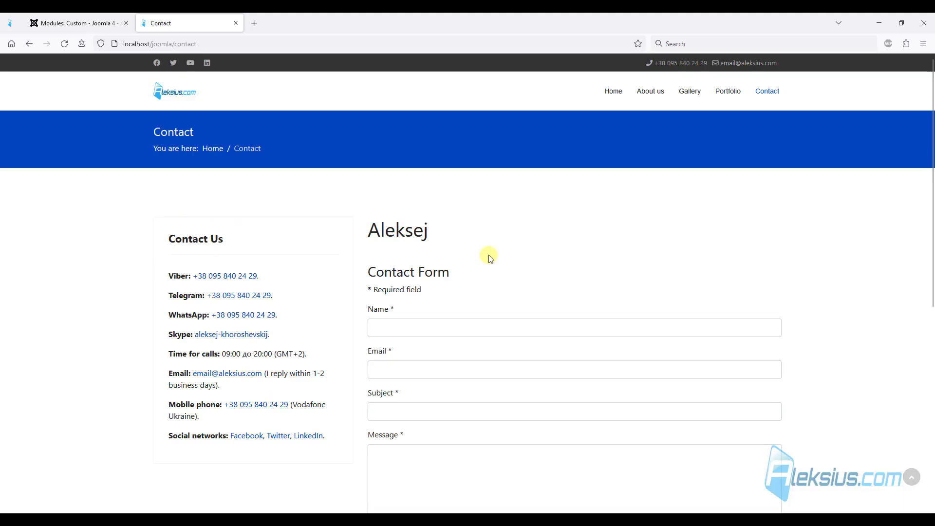
{"action": "double_click", "coordinate": [384, 223]}
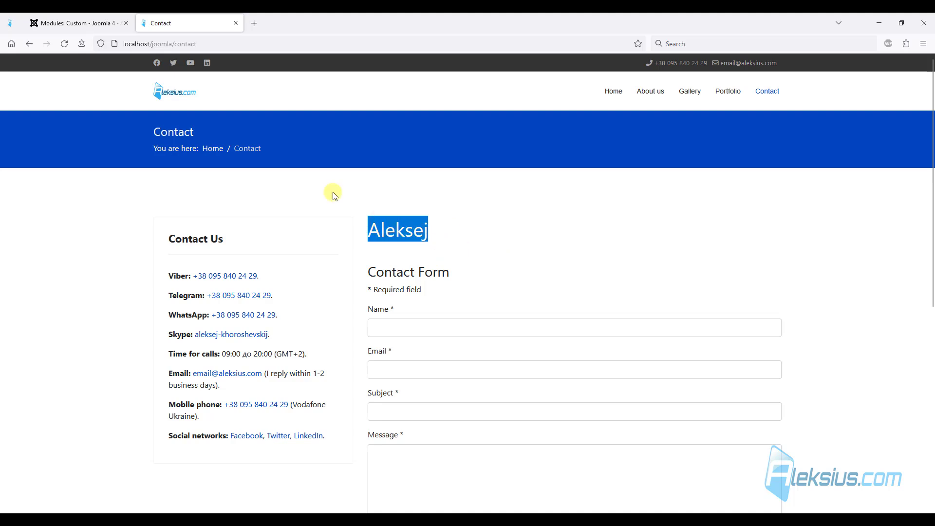
{"action": "left_click", "coordinate": [73, 23]}
{"action": "left_click", "coordinate": [113, 100]}
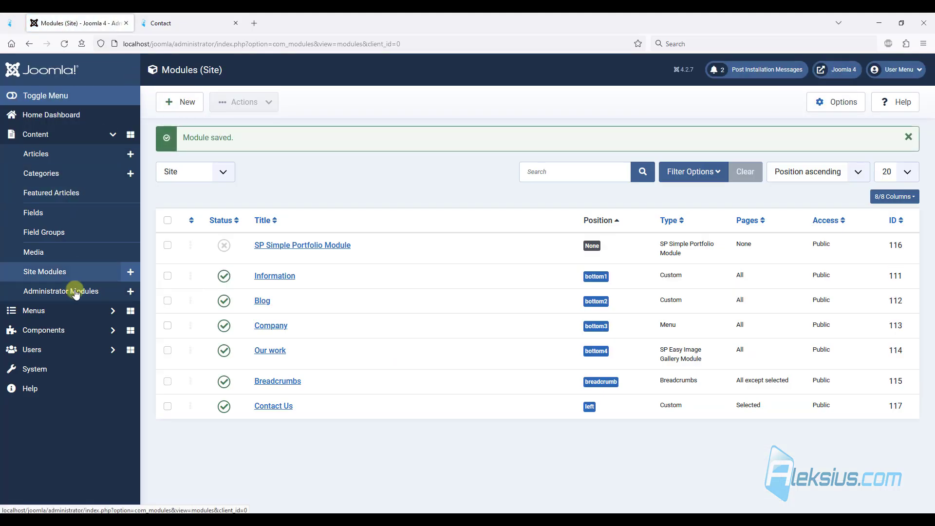
- Set Name to Hide in the Top menu Contact item's Contact Display Options and save
{"action": "left_click", "coordinate": [54, 313]}
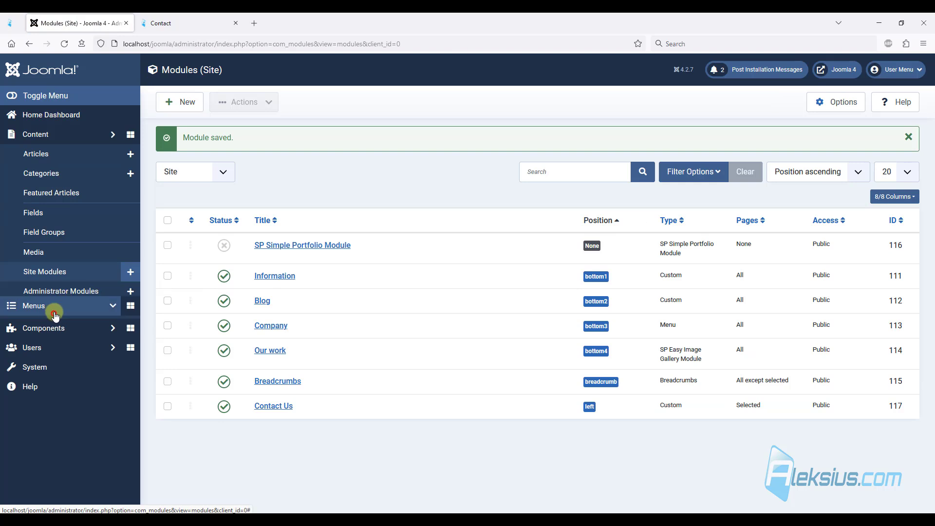
{"action": "left_click", "coordinate": [45, 226]}
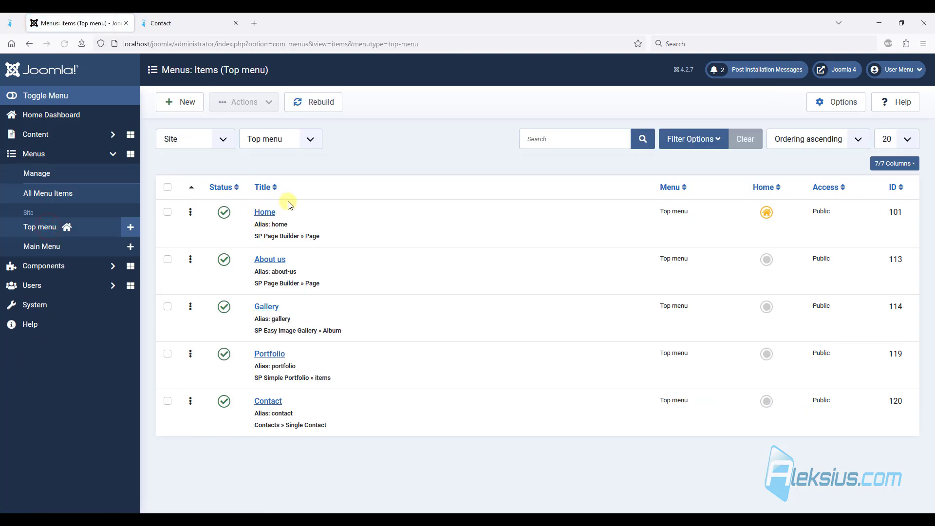
{"action": "left_click", "coordinate": [279, 401]}
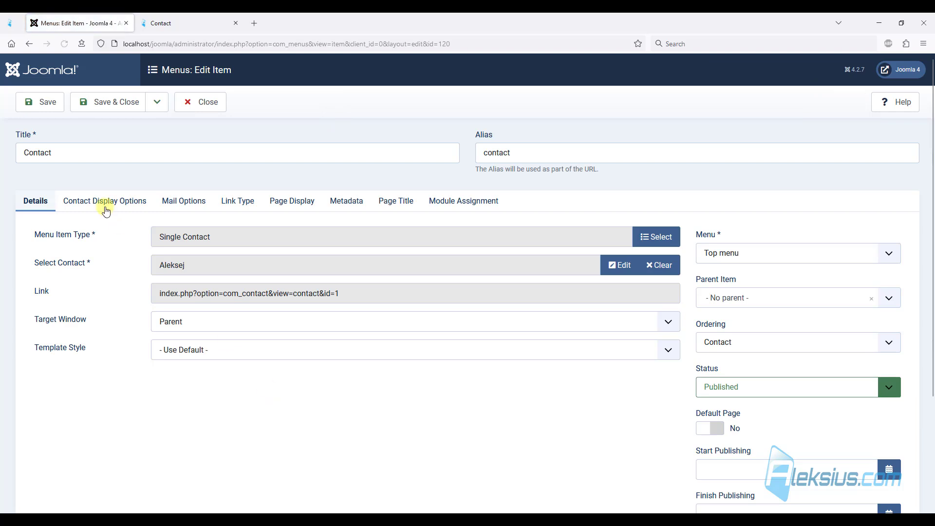
{"action": "left_click", "coordinate": [89, 200]}
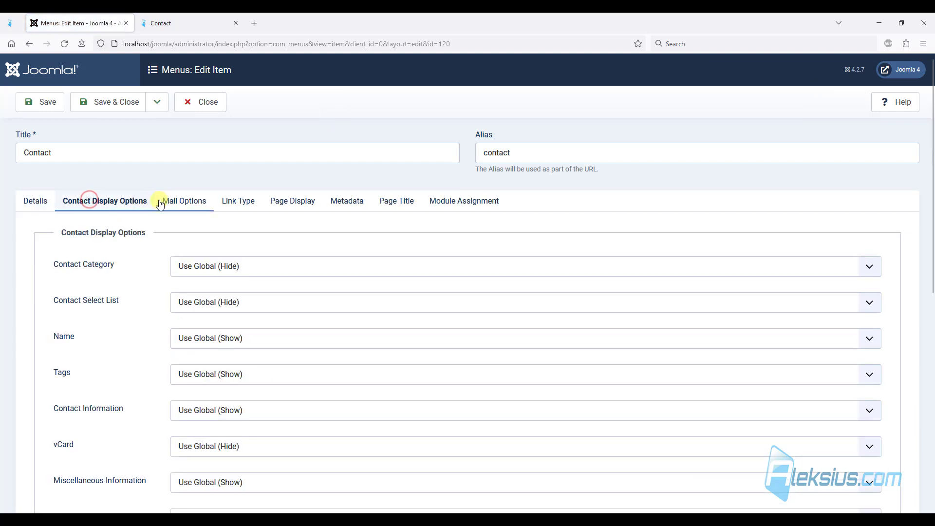
{"action": "left_click", "coordinate": [201, 347]}
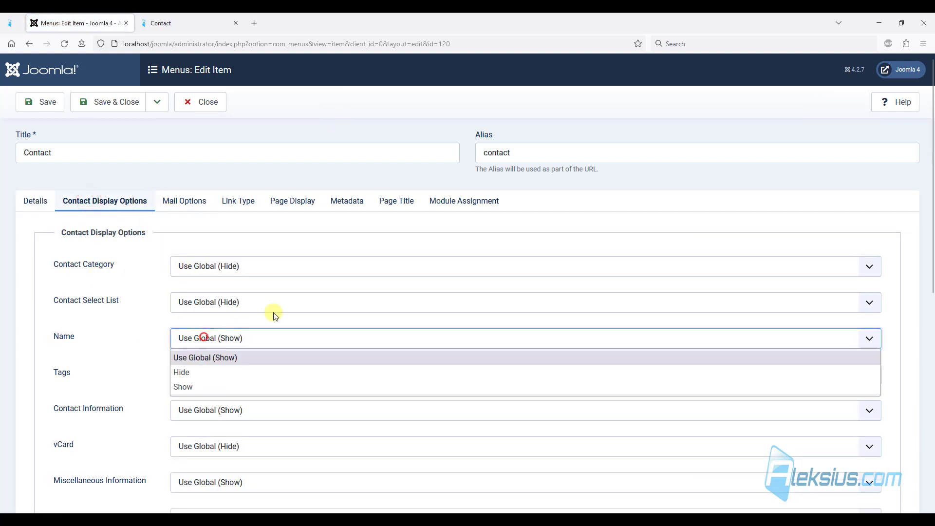
{"action": "left_click", "coordinate": [218, 376]}
{"action": "left_click", "coordinate": [57, 107]}
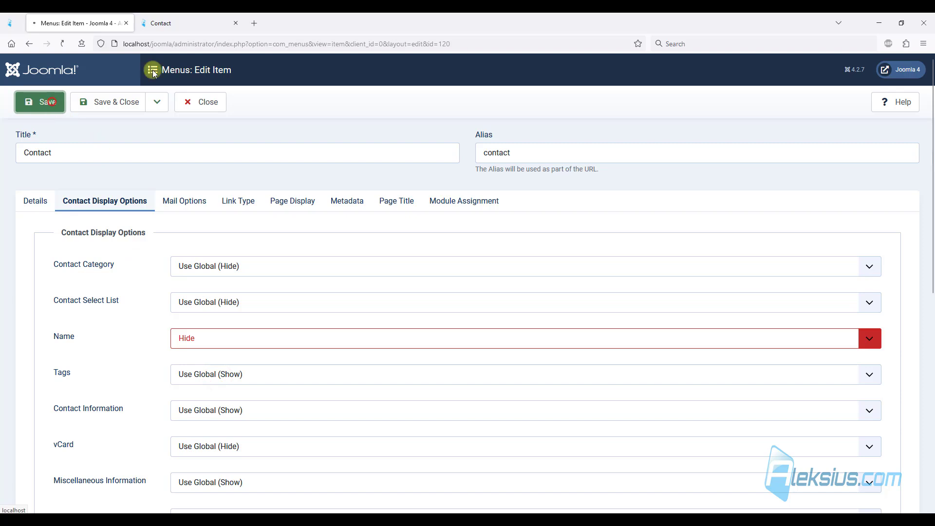
- Reload the live Contact page to confirm only the Contact Form heading remains
{"action": "left_click", "coordinate": [194, 23]}
{"action": "key", "text": "F5"}
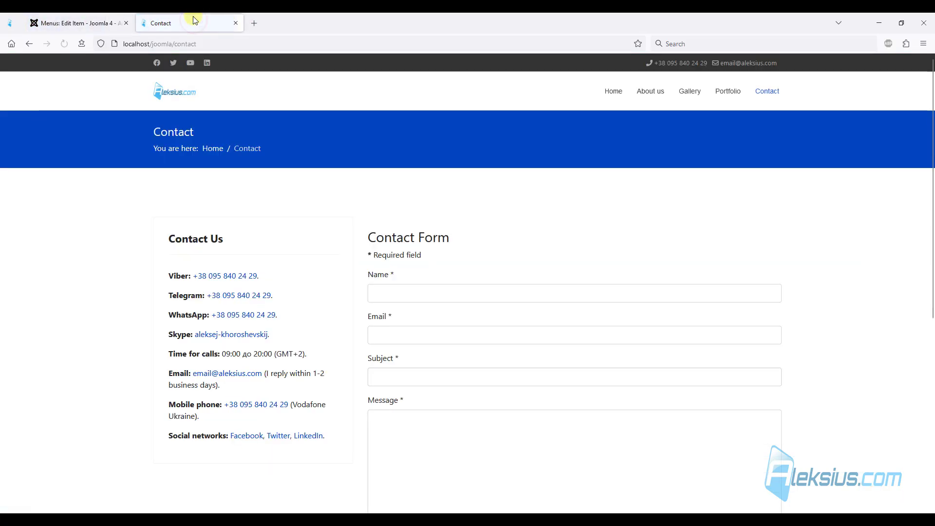
{"action": "scroll", "coordinate": [359, 155], "scroll_direction": "down", "scroll_amount": 2}
{"action": "scroll", "coordinate": [359, 161], "scroll_direction": "down", "scroll_amount": 3}
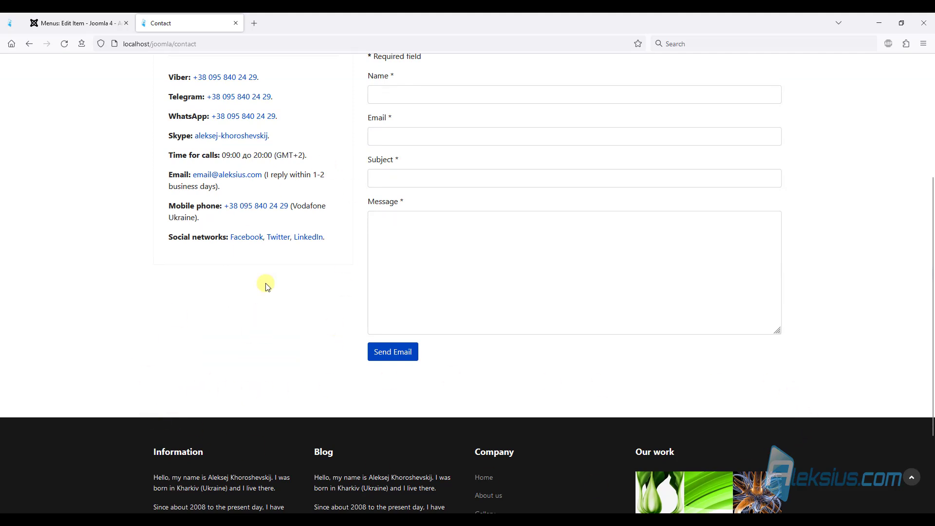
{"action": "scroll", "coordinate": [267, 286], "scroll_direction": "up", "scroll_amount": 3}
- Save and close the Contact menu item, then review and close the Helix Ultimate layout settings
{"action": "left_click", "coordinate": [78, 23]}
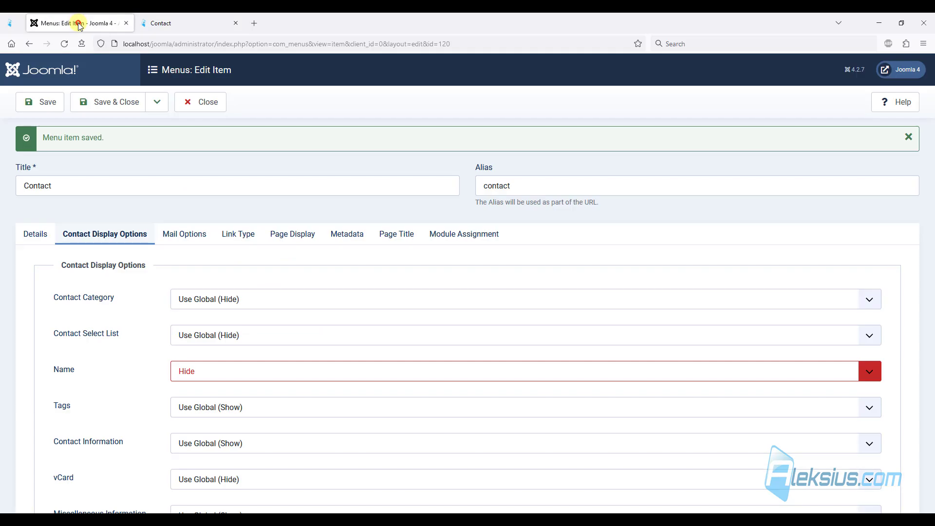
{"action": "left_click", "coordinate": [130, 109]}
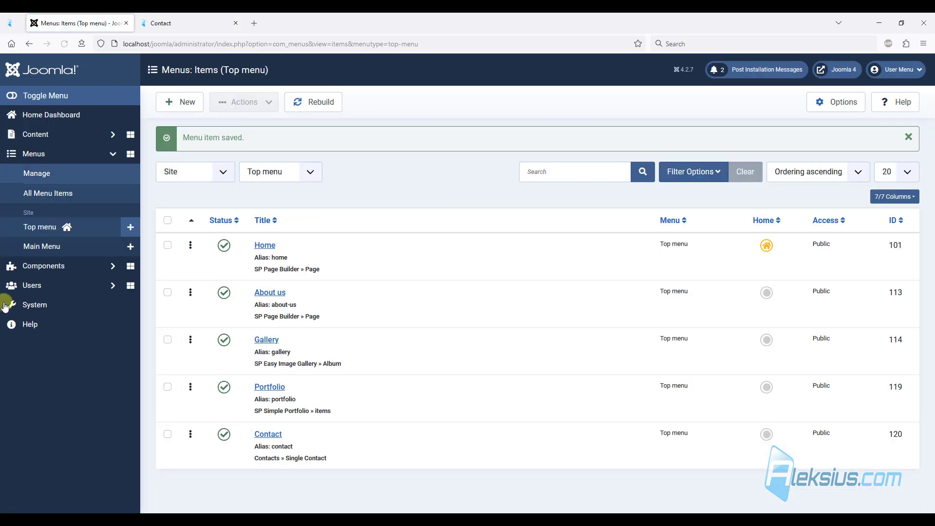
{"action": "left_click", "coordinate": [44, 310]}
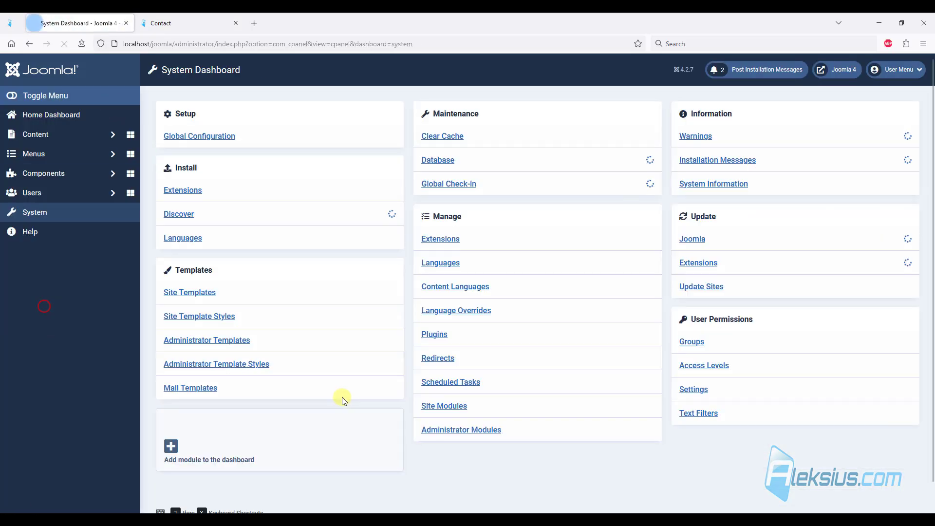
{"action": "left_click", "coordinate": [192, 315]}
{"action": "left_click", "coordinate": [217, 238]}
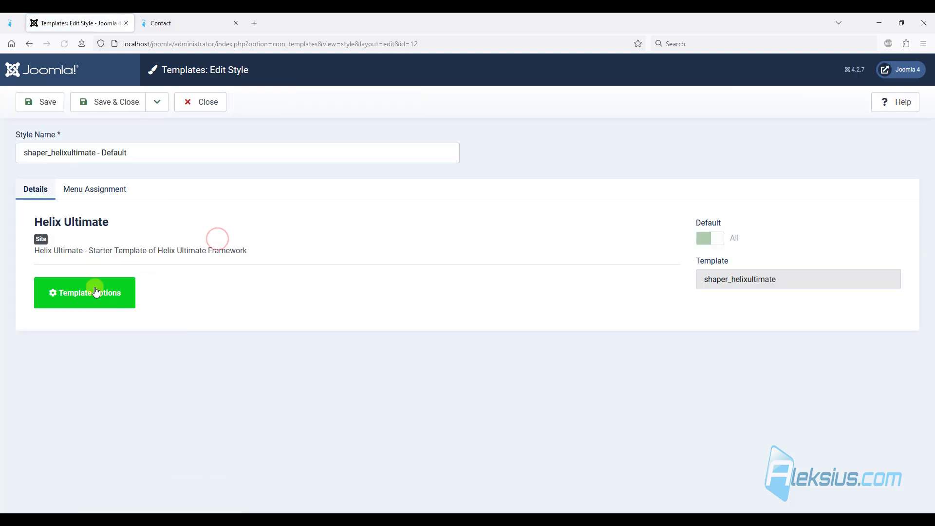
{"action": "left_click", "coordinate": [95, 291]}
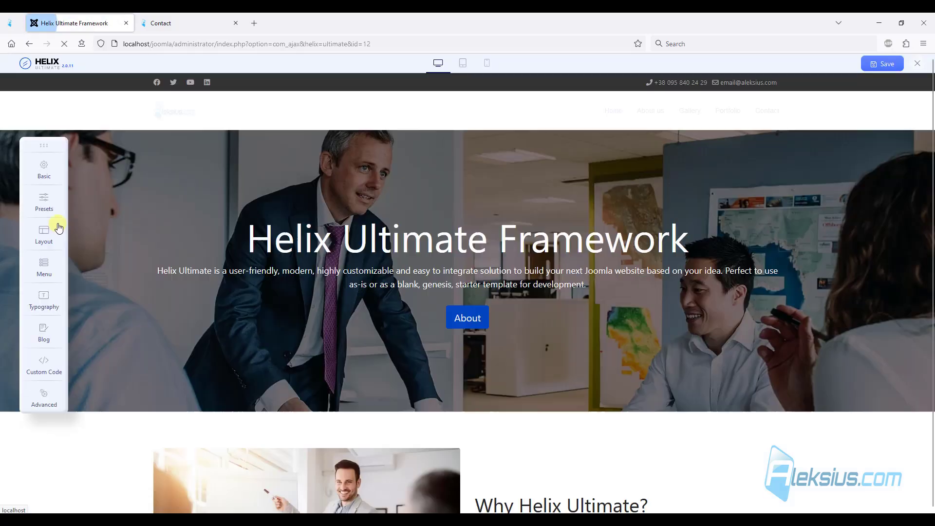
{"action": "left_click", "coordinate": [47, 240]}
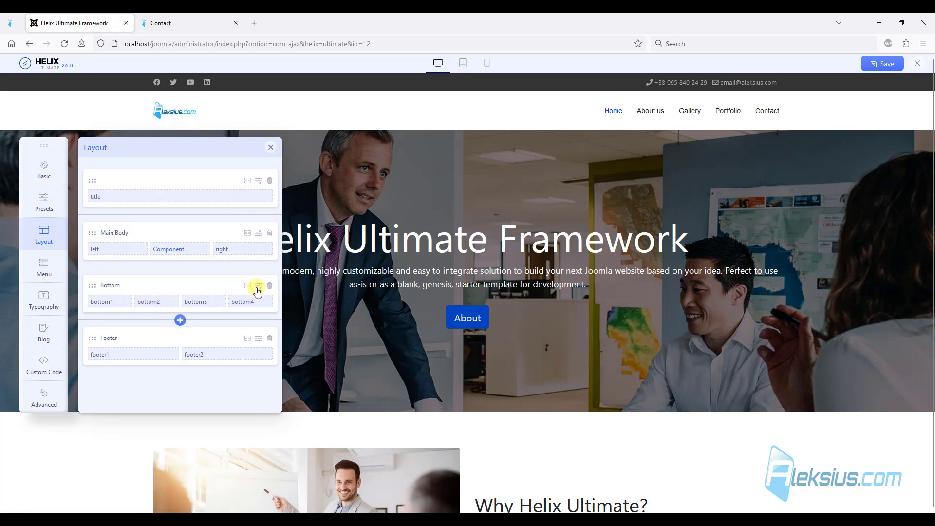
{"action": "left_click", "coordinate": [919, 66]}
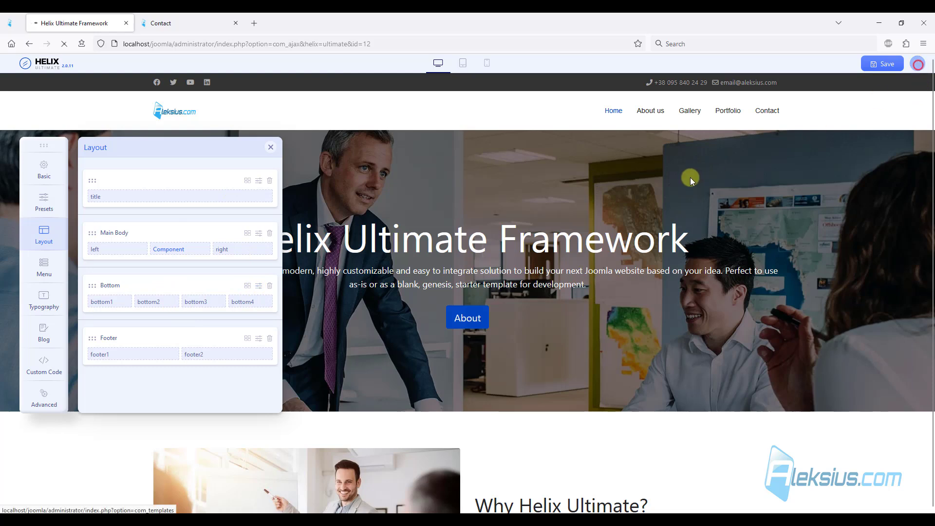
- Enable Preview Module Positions in the template Options, save, and return to the Contact page
{"action": "left_click", "coordinate": [845, 101]}
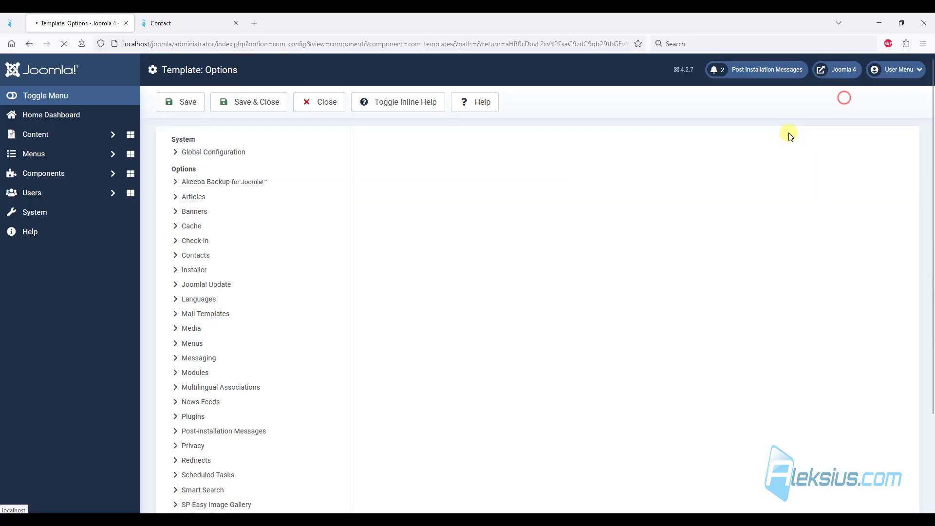
{"action": "left_click", "coordinate": [527, 238]}
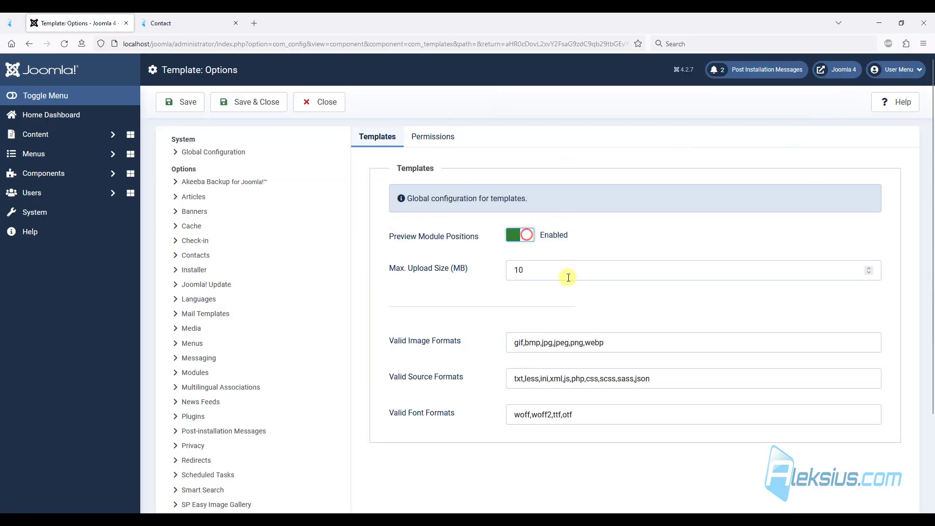
{"action": "left_click", "coordinate": [199, 110]}
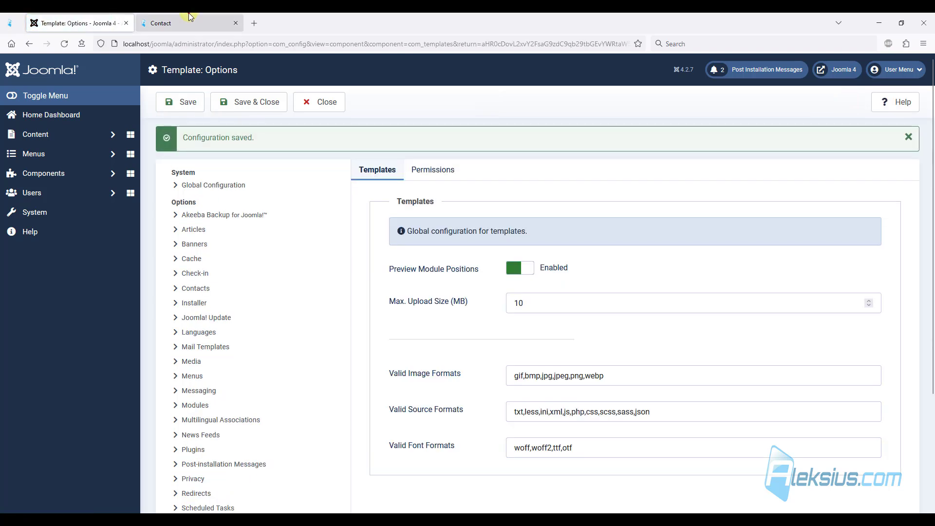
{"action": "left_click", "coordinate": [189, 22]}
{"action": "left_click", "coordinate": [218, 44]}
- Load the Contact page with /?tp=1 and inspect the outlined positions such as content-bottom
{"action": "left_click", "coordinate": [246, 44]}
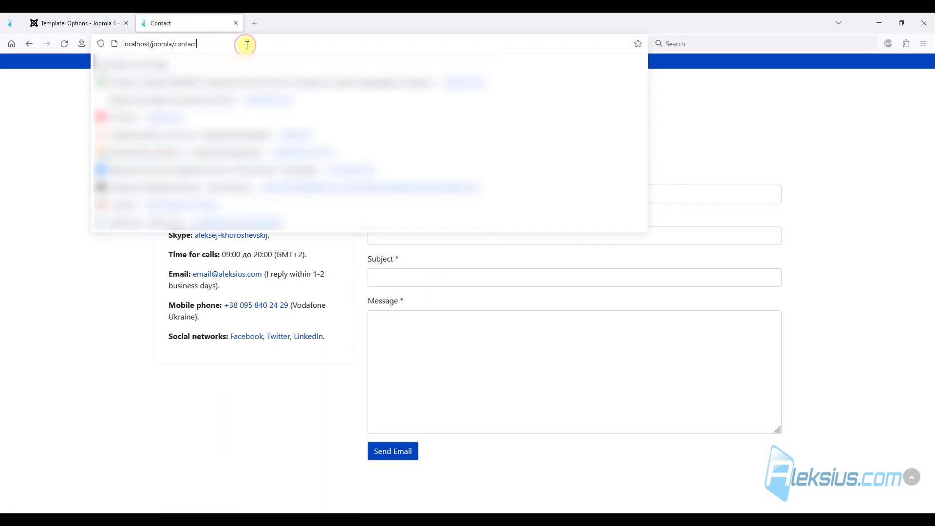
{"action": "type", "text": "/?"}
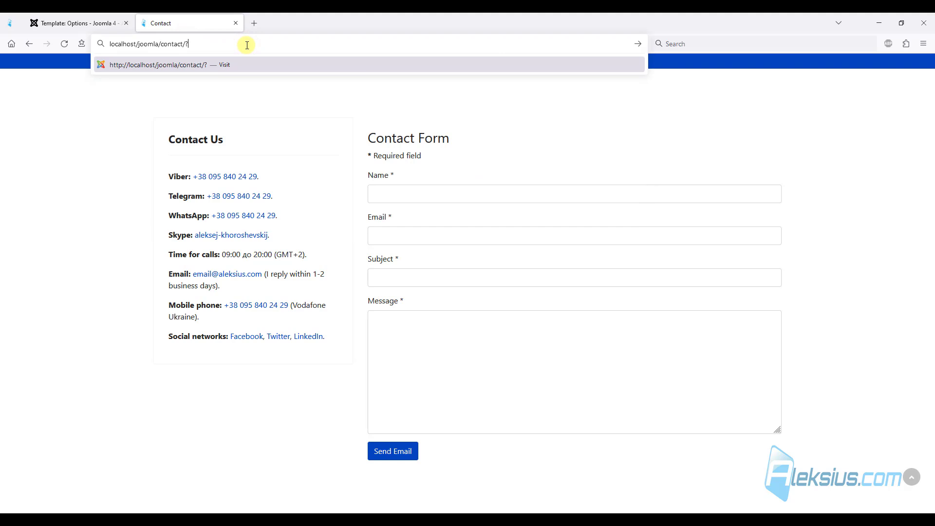
{"action": "type", "text": "tp=1"}
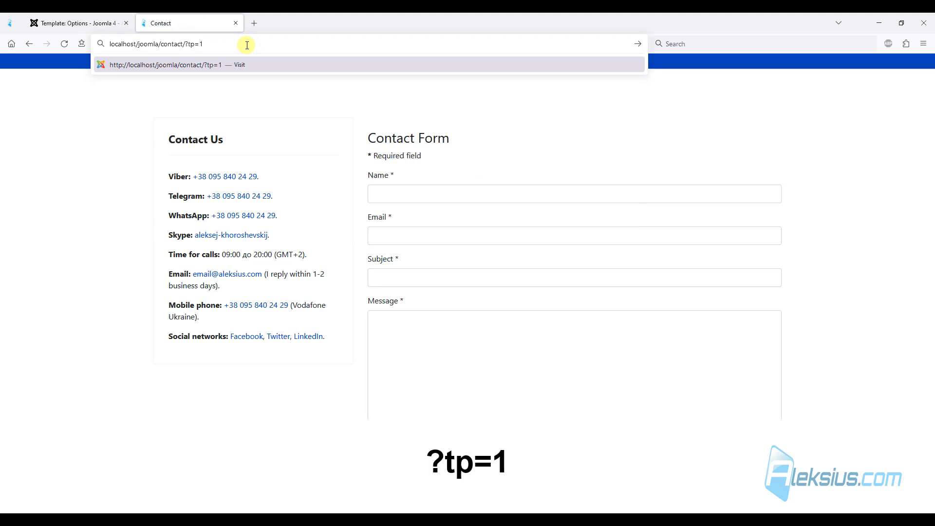
{"action": "key", "text": "Return"}
{"action": "scroll", "coordinate": [455, 285], "scroll_direction": "down", "scroll_amount": 8}
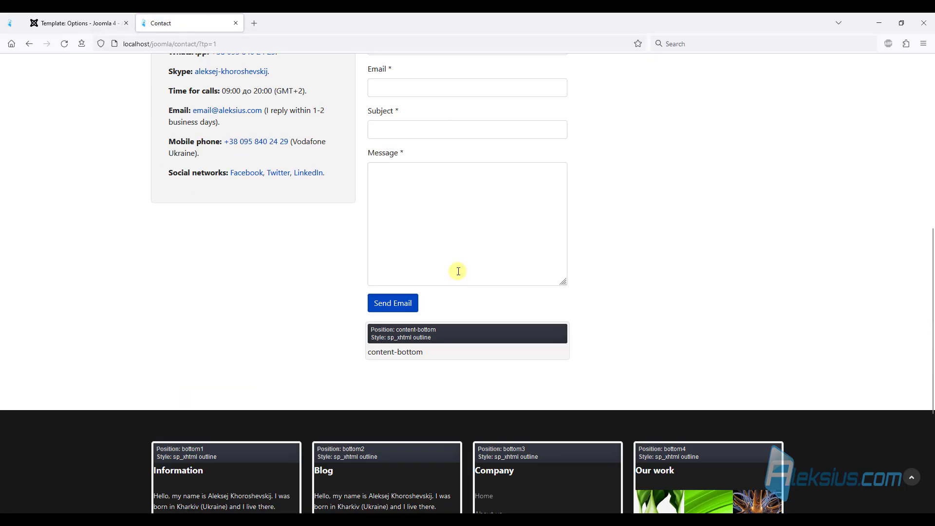
{"action": "scroll", "coordinate": [458, 271], "scroll_direction": "down", "scroll_amount": 2}
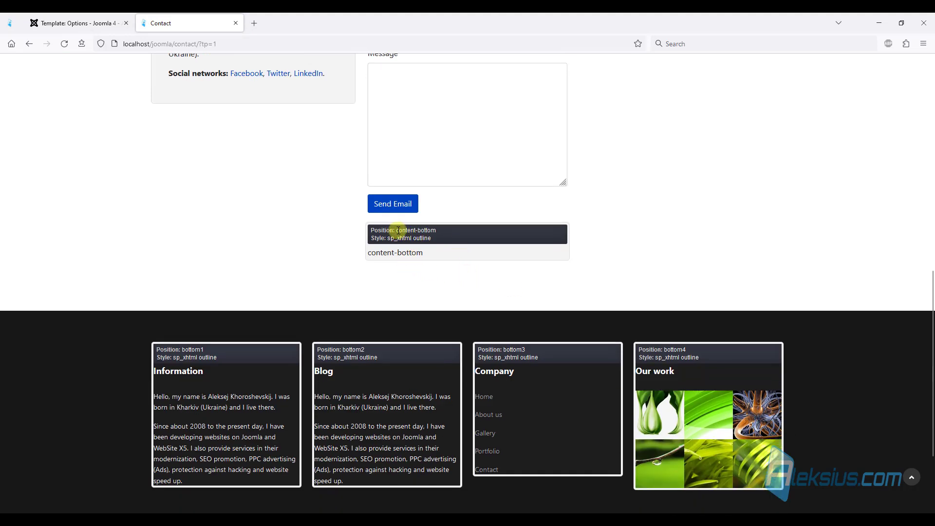
{"action": "left_click_drag", "start_coordinate": [396, 230], "coordinate": [434, 229]}
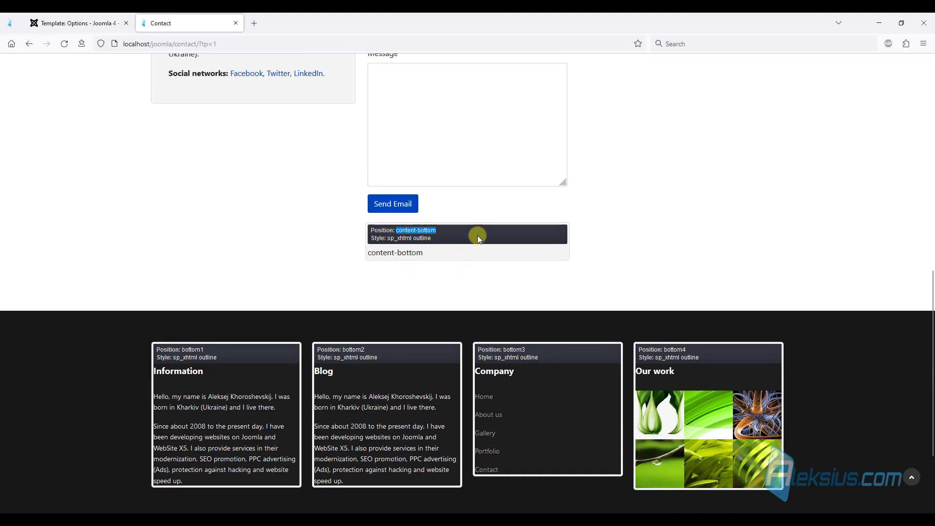
{"action": "scroll", "coordinate": [487, 219], "scroll_direction": "down", "scroll_amount": 1}
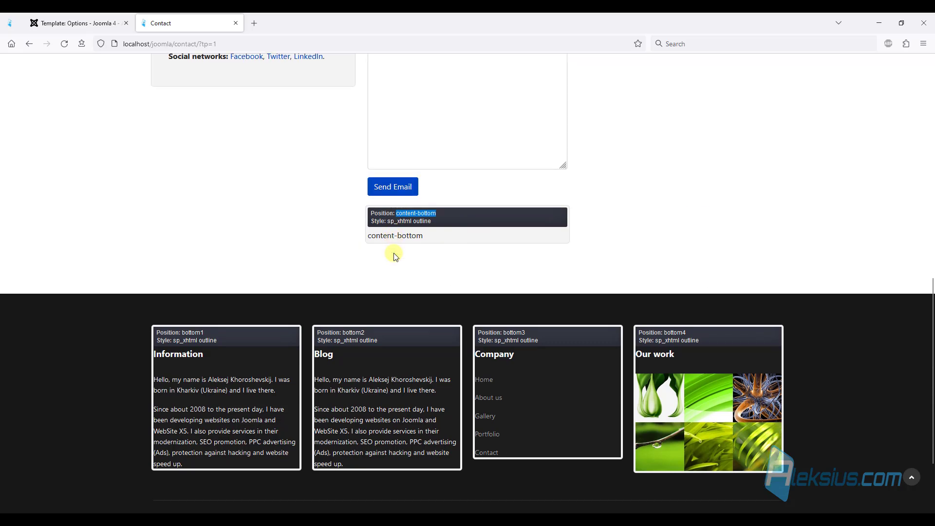
{"action": "scroll", "coordinate": [393, 253], "scroll_direction": "up", "scroll_amount": 9}
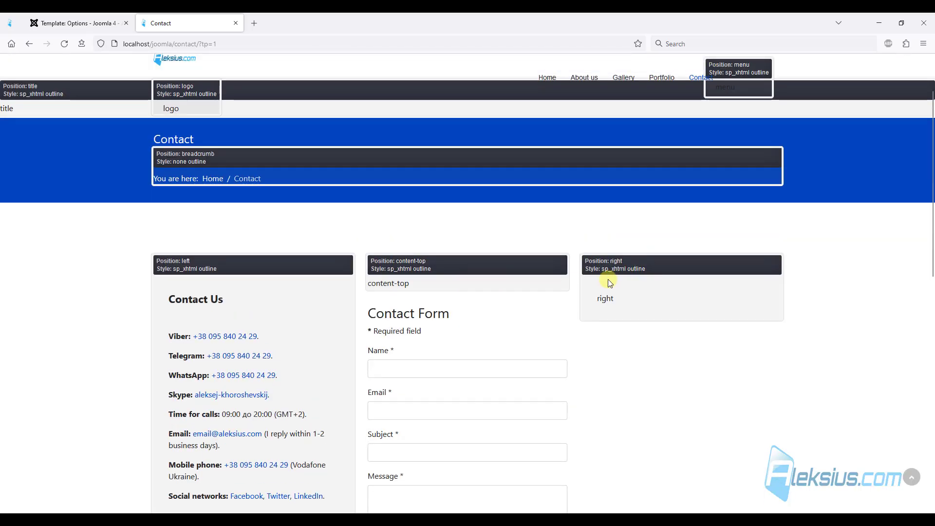
{"action": "scroll", "coordinate": [669, 307], "scroll_direction": "down", "scroll_amount": 4}
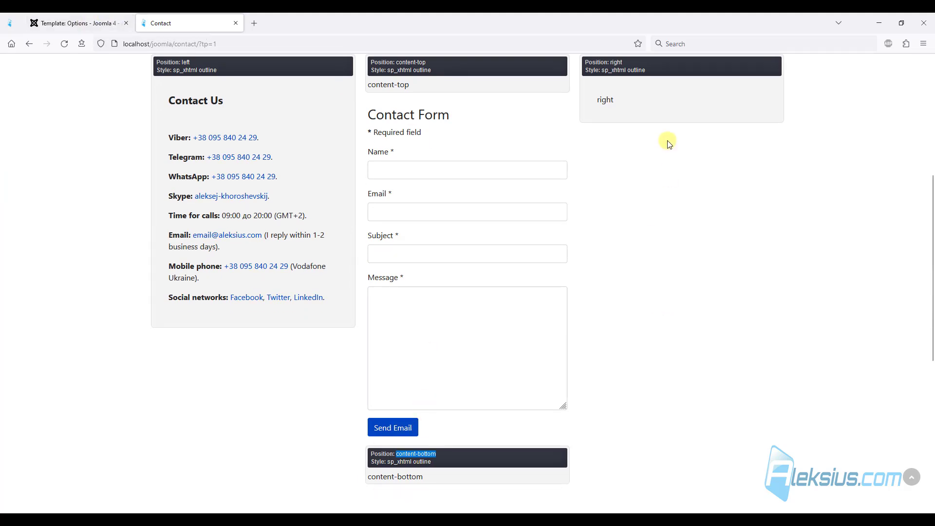
- Set Preview Module Positions to Disabled in the template options, then Save & Close
{"action": "left_click", "coordinate": [87, 23]}
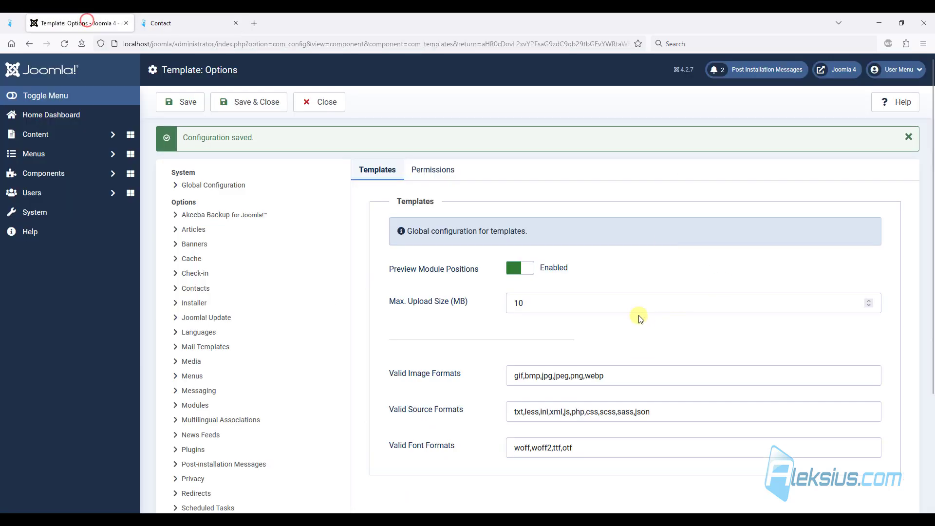
{"action": "left_click", "coordinate": [517, 271]}
{"action": "left_click", "coordinate": [263, 110]}
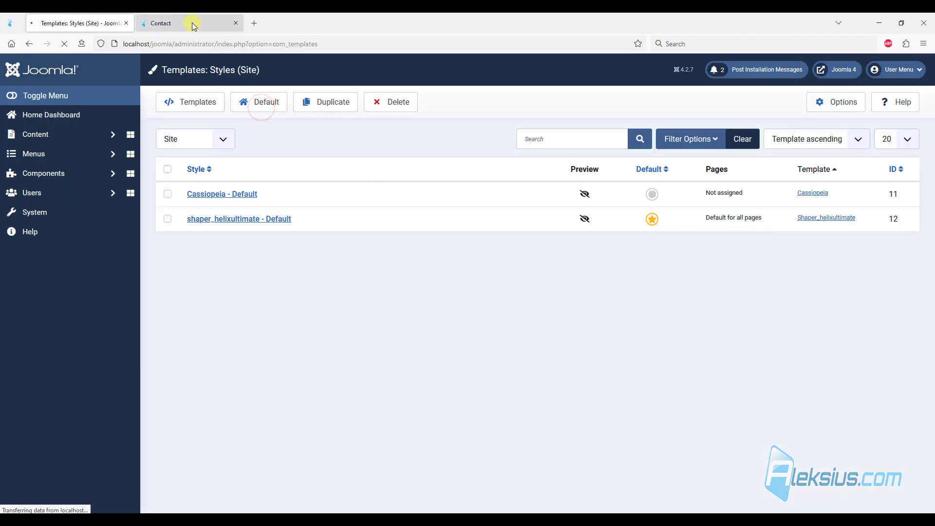
- Reload the Contact page with ?tp=1 removed from the address to confirm it's clean
{"action": "left_click", "coordinate": [200, 23]}
{"action": "left_click", "coordinate": [249, 44]}
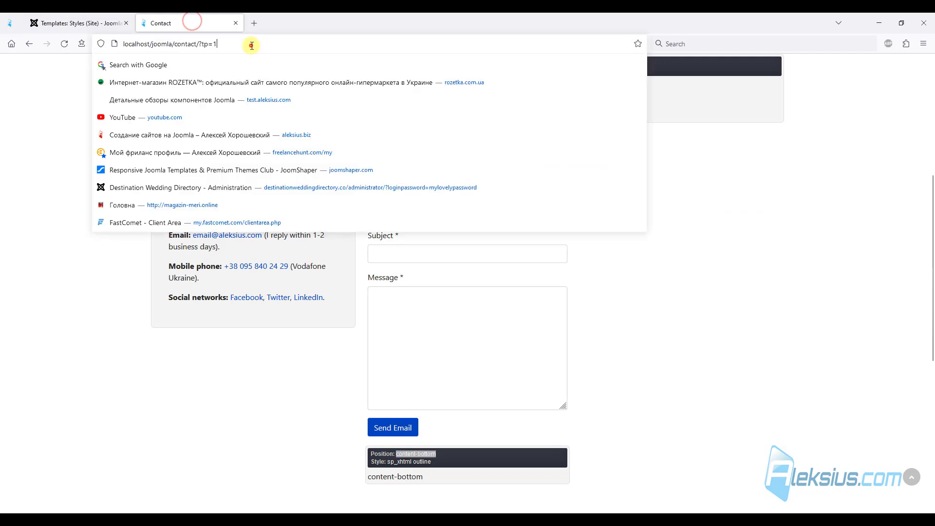
{"action": "key", "text": "Return"}
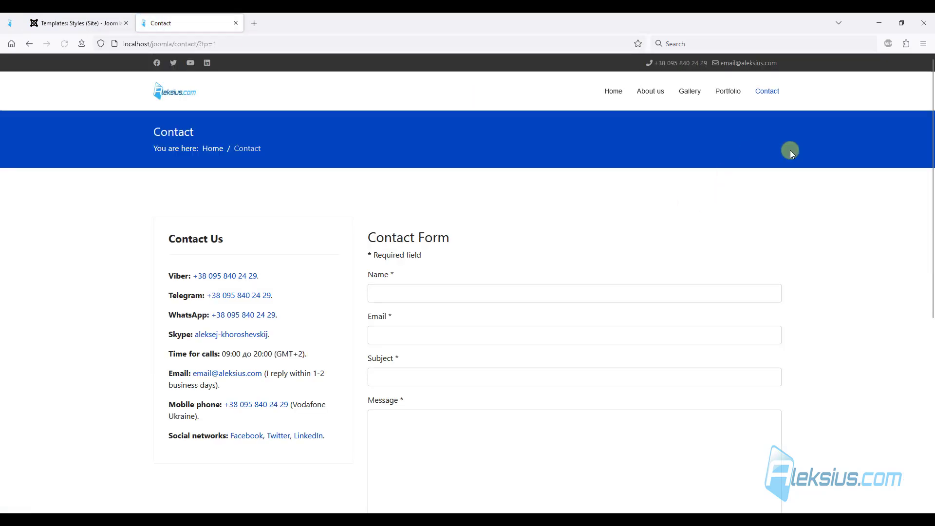
{"action": "left_click_drag", "start_coordinate": [226, 44], "coordinate": [197, 48]}
{"action": "key", "text": "BackSpace"}
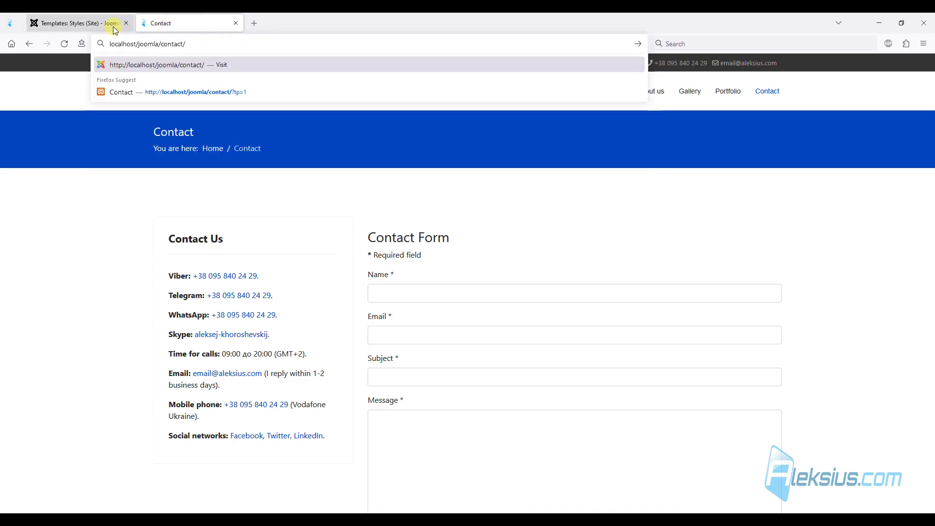
{"action": "left_click", "coordinate": [84, 23]}
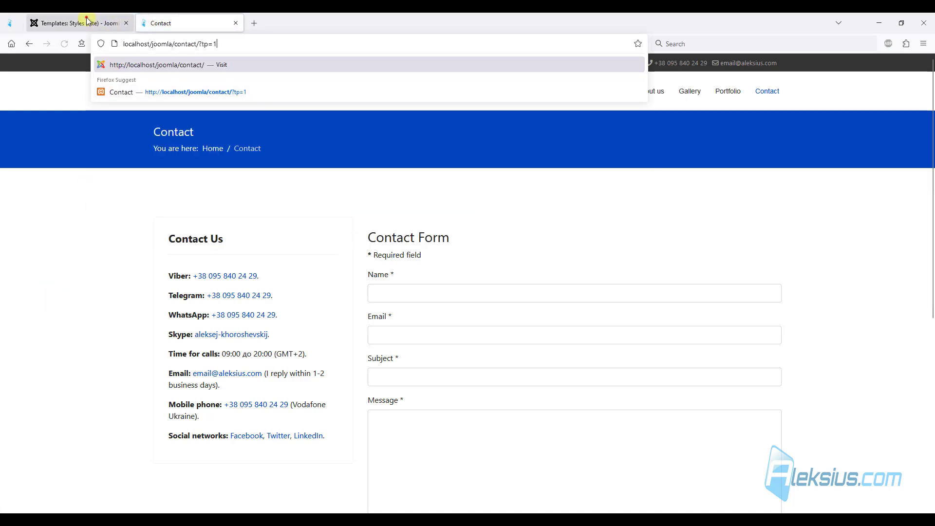
- Start a new site module of type Wrapper from the System dashboard's site modules list
{"action": "left_click", "coordinate": [56, 215]}
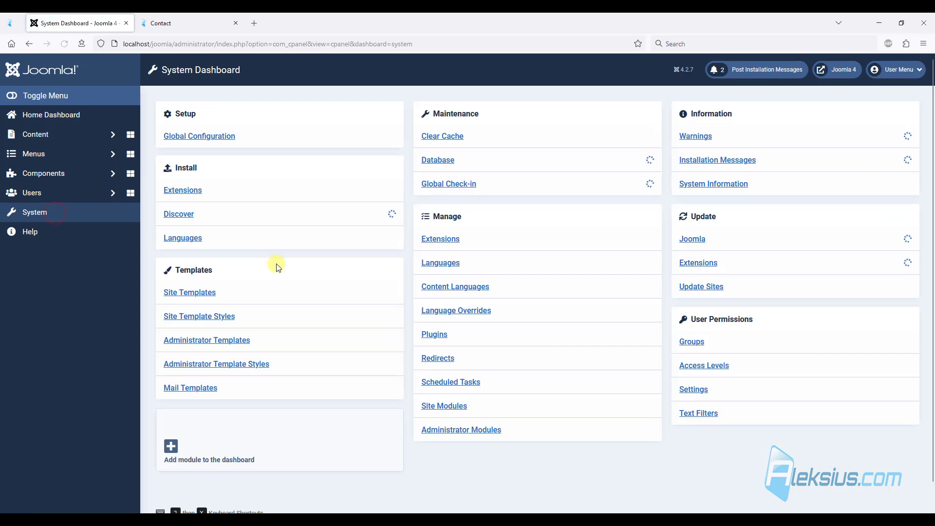
{"action": "left_click", "coordinate": [448, 408]}
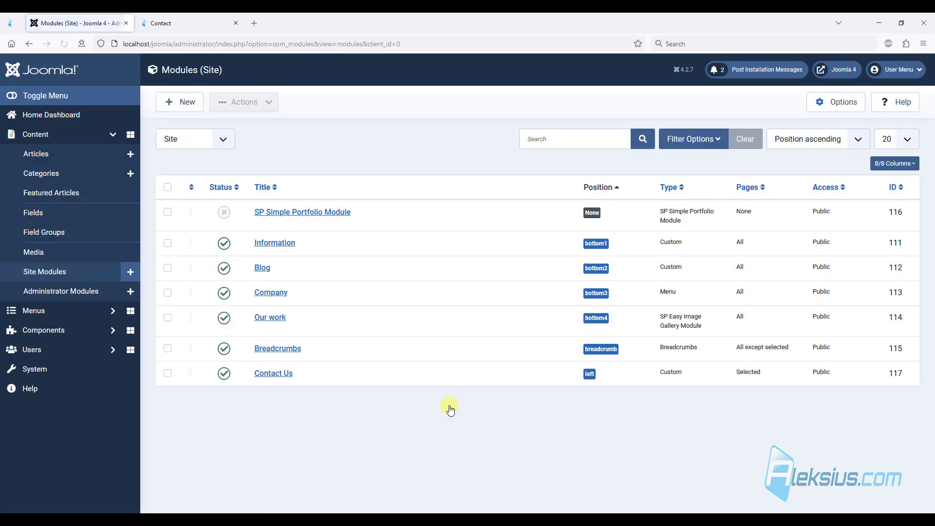
{"action": "left_click", "coordinate": [194, 107]}
{"action": "scroll", "coordinate": [408, 204], "scroll_direction": "down", "scroll_amount": 5}
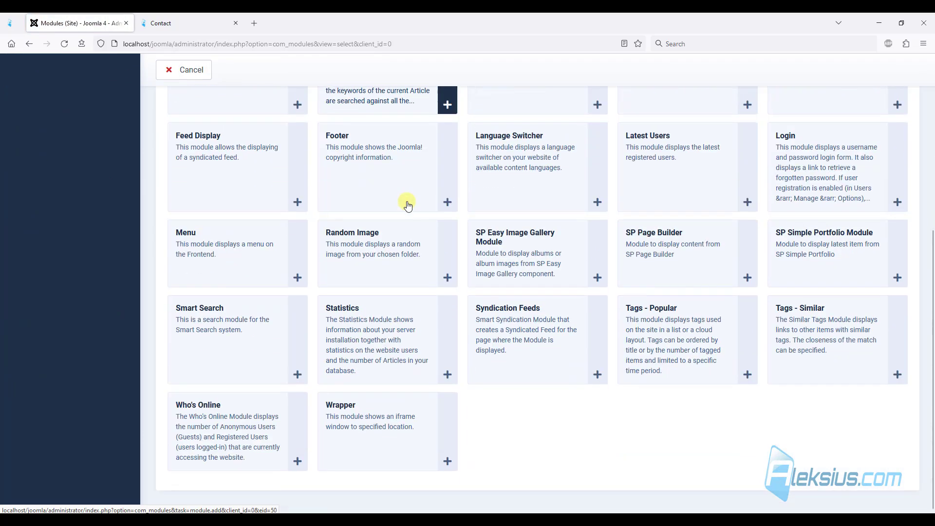
{"action": "left_click", "coordinate": [408, 413]}
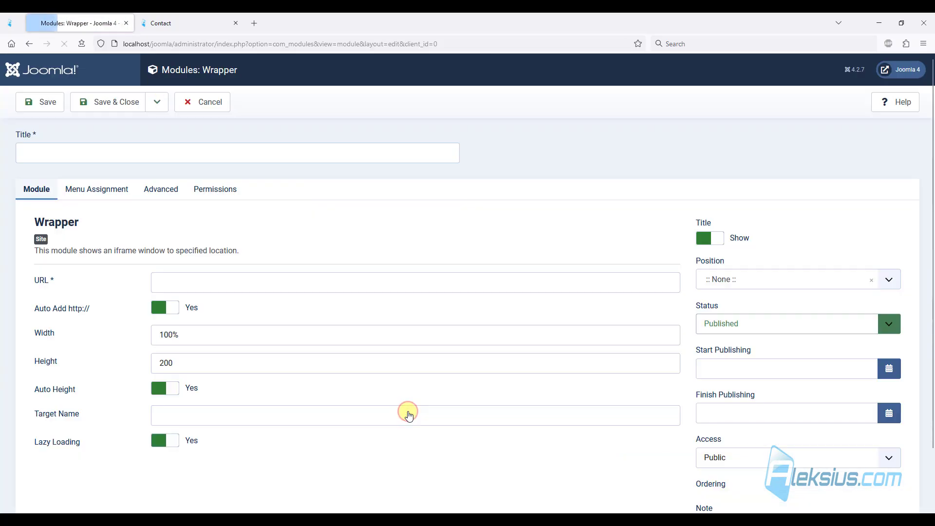
- Title the module 'Google Map' and assign it only to the Contact page
{"action": "left_click", "coordinate": [170, 159]}
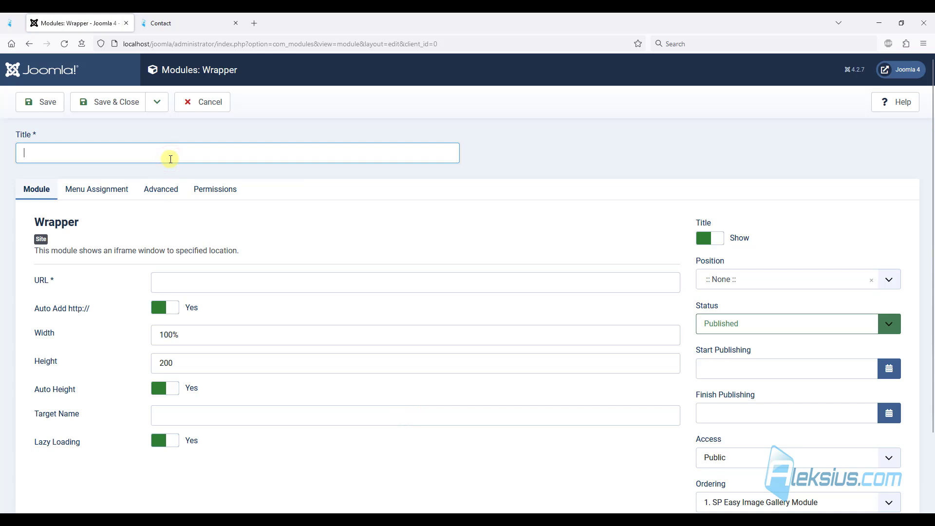
{"action": "type", "text": "Google"}
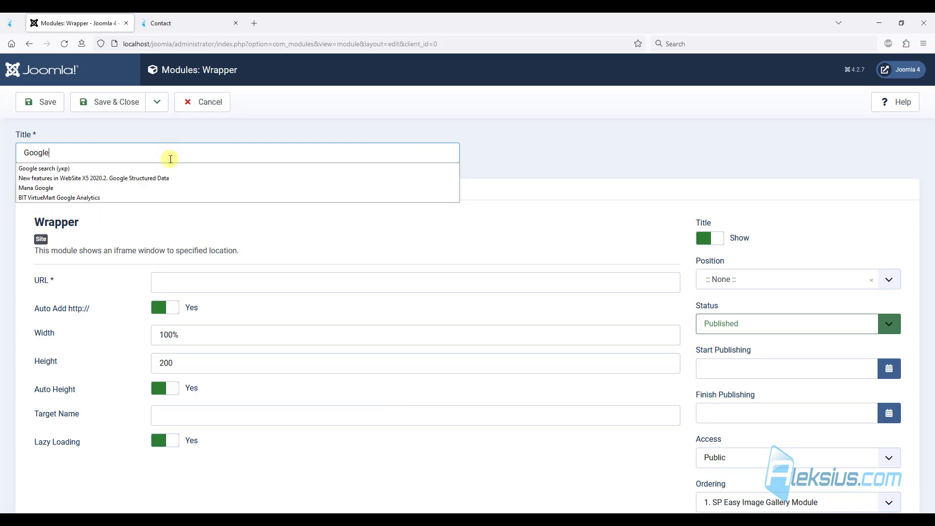
{"action": "type", "text": " Map"}
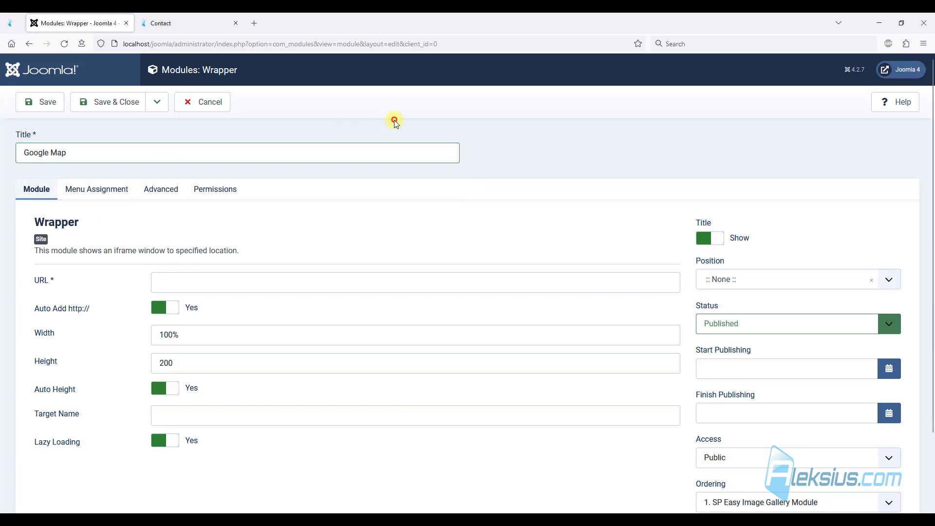
{"action": "left_click", "coordinate": [394, 120]}
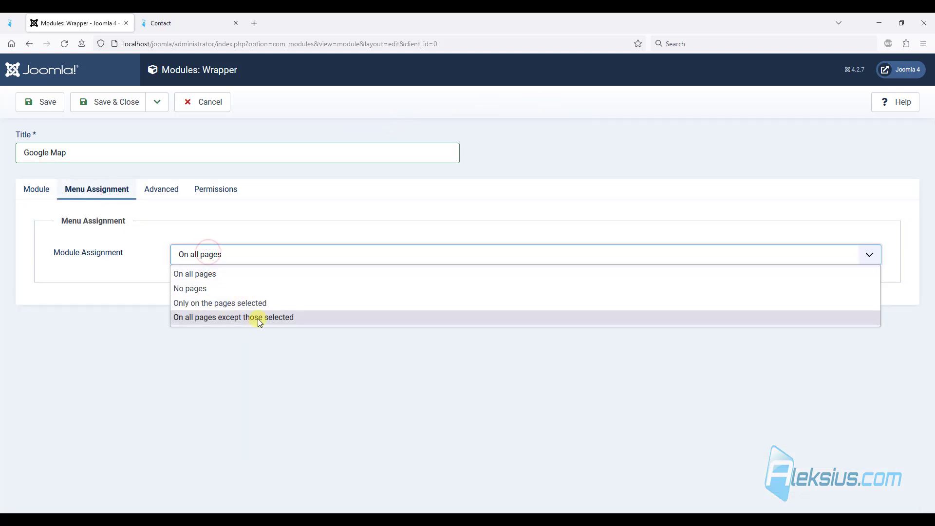
{"action": "left_click", "coordinate": [256, 304]}
{"action": "left_click", "coordinate": [286, 291]}
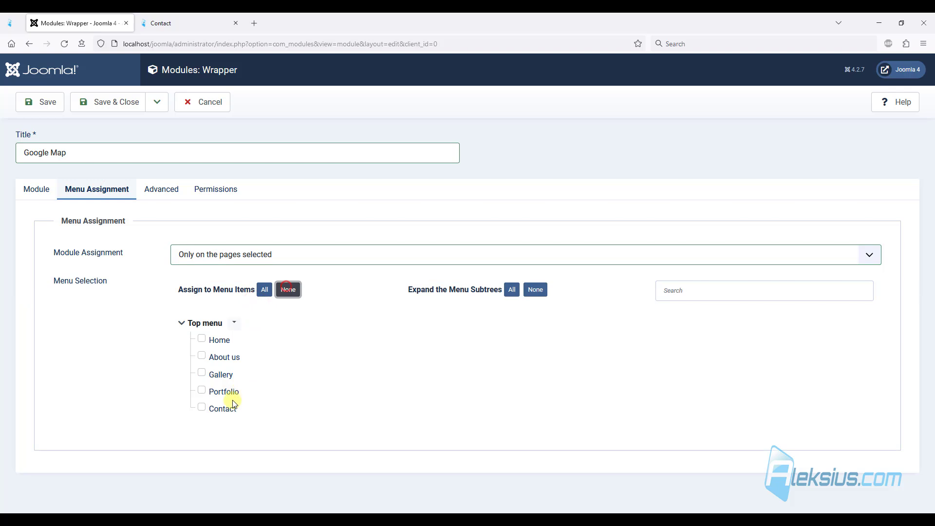
{"action": "left_click", "coordinate": [226, 408]}
{"action": "left_click", "coordinate": [49, 195]}
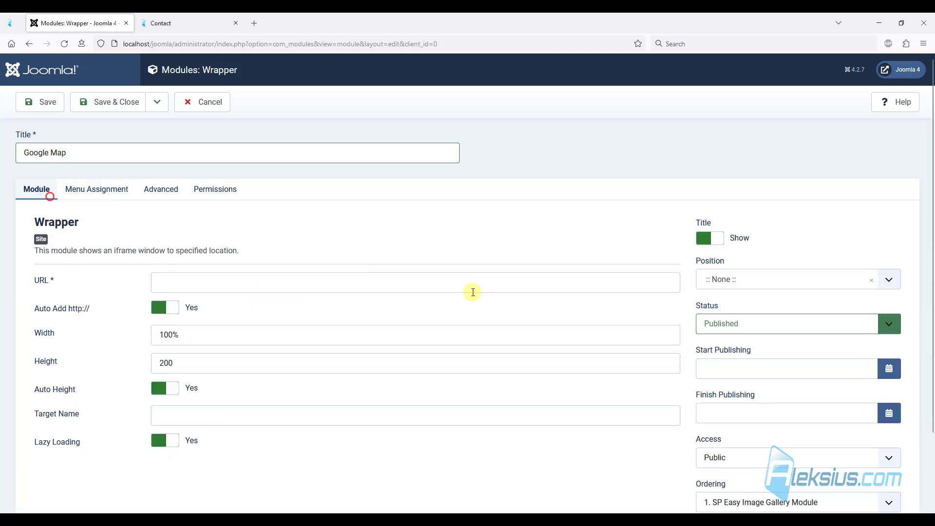
- Place the Google Map module in the content-bottom position
{"action": "left_click", "coordinate": [754, 278]}
{"action": "type", "text": "content-bottom"}
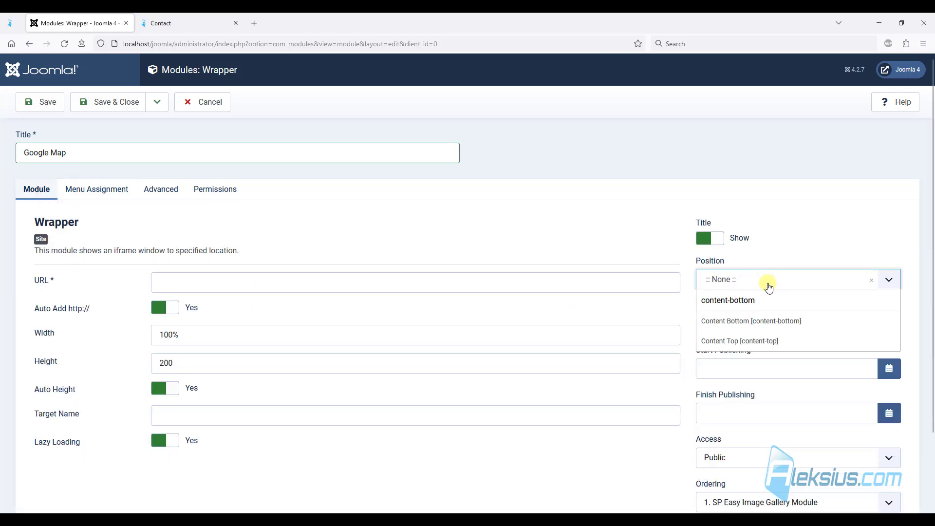
{"action": "left_click", "coordinate": [787, 320]}
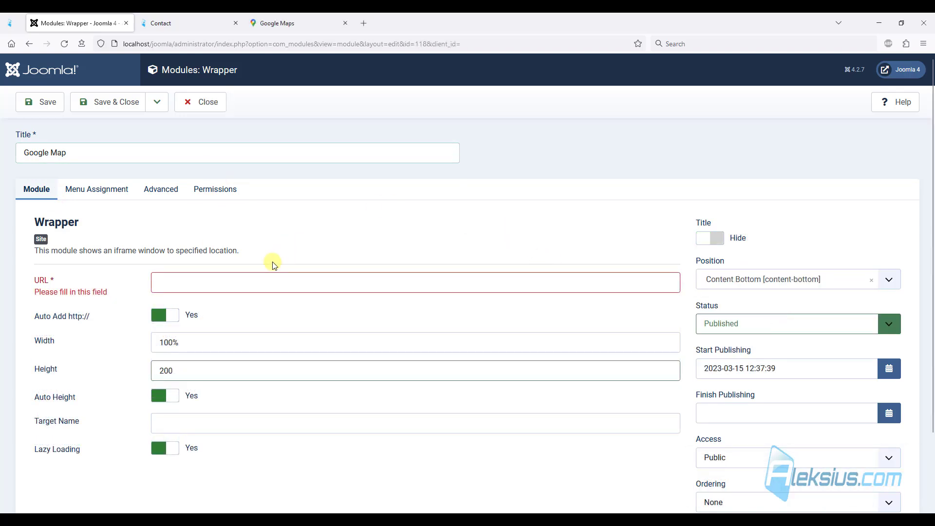
{"action": "left_click", "coordinate": [243, 283]}
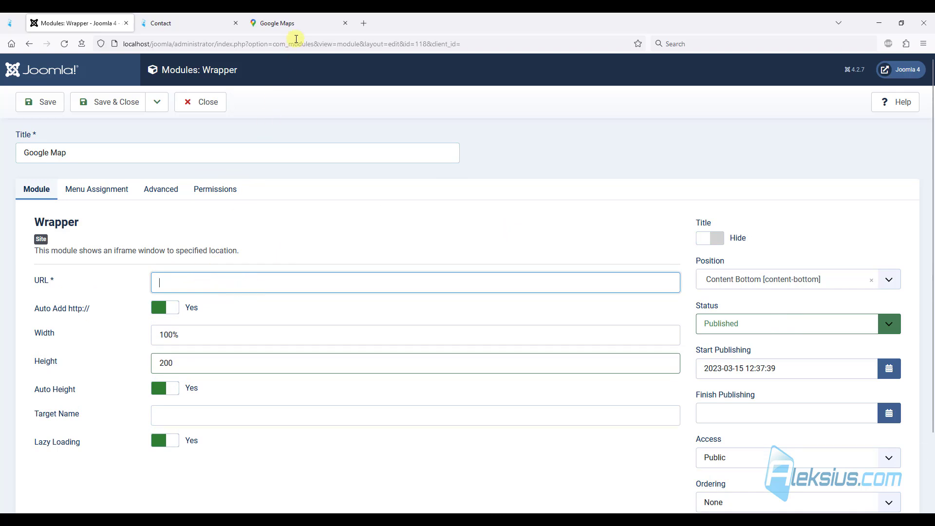
- Search Nauky Ave, 1, Kharkiv in Google Maps and copy its medium embed HTML
{"action": "left_click", "coordinate": [293, 24]}
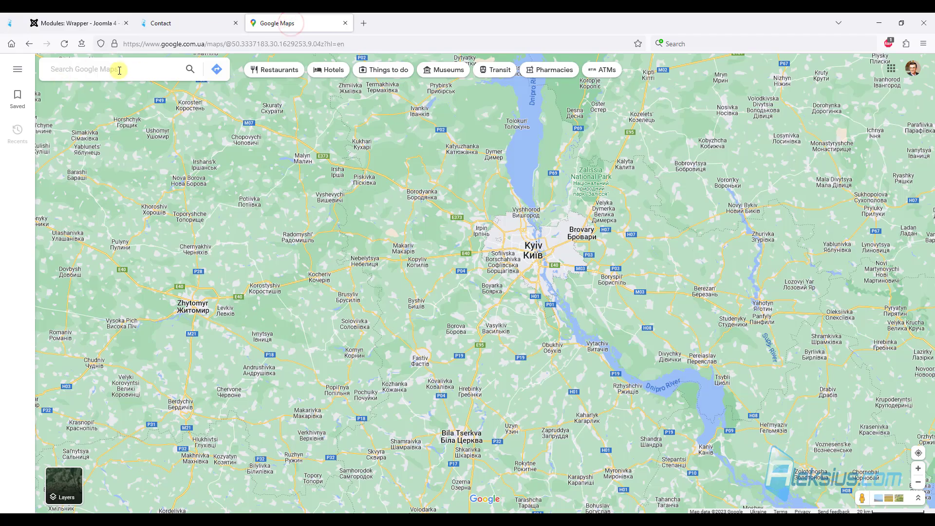
{"action": "left_click", "coordinate": [119, 69]}
{"action": "type", "text": "Prospekt Nauki 1, Kharkiv, Ukraine"}
{"action": "key", "text": "Return"}
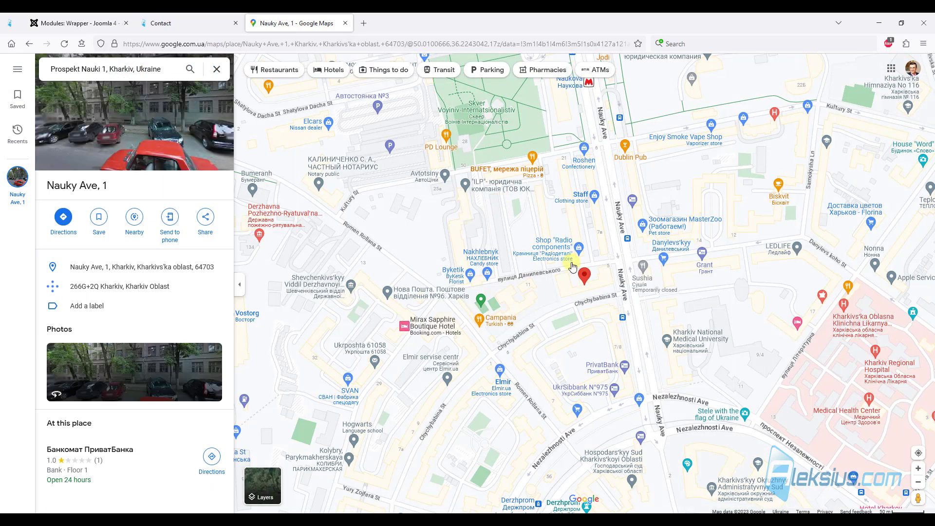
{"action": "left_click", "coordinate": [203, 225]}
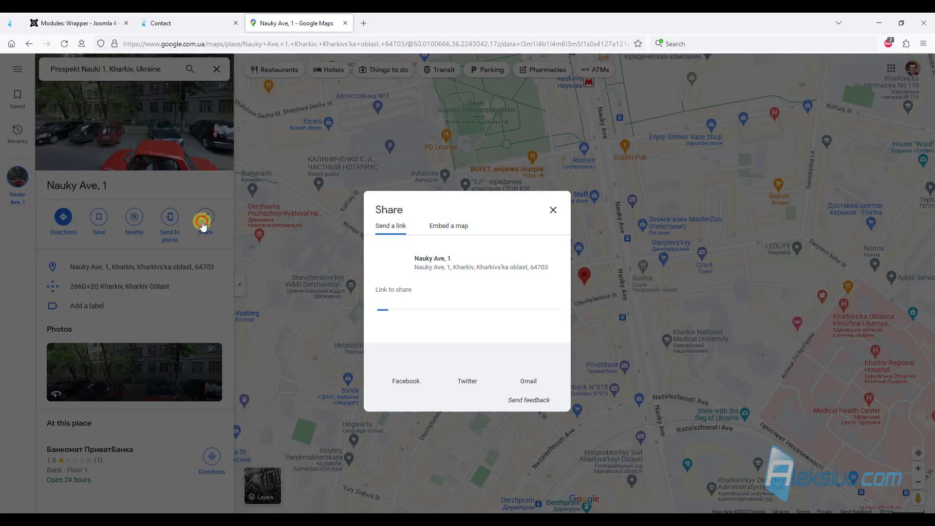
{"action": "left_click", "coordinate": [451, 229]}
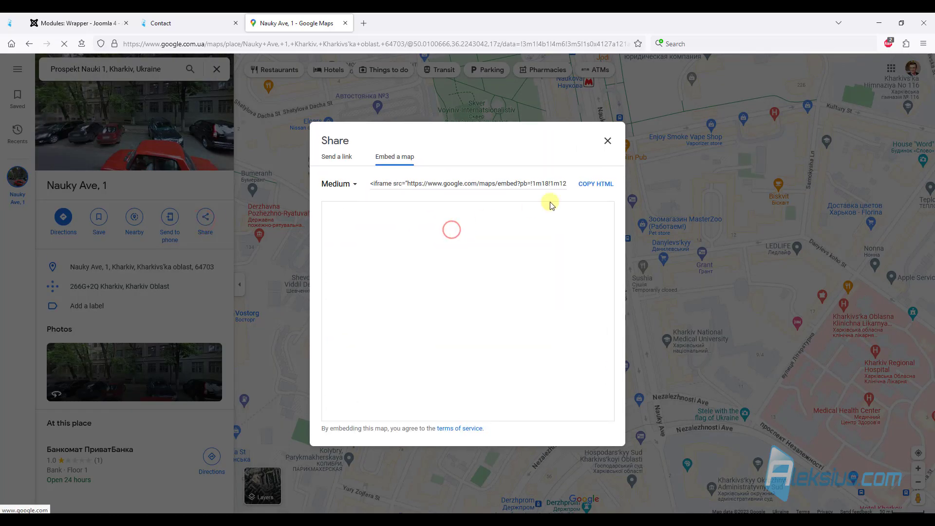
{"action": "left_click", "coordinate": [595, 185]}
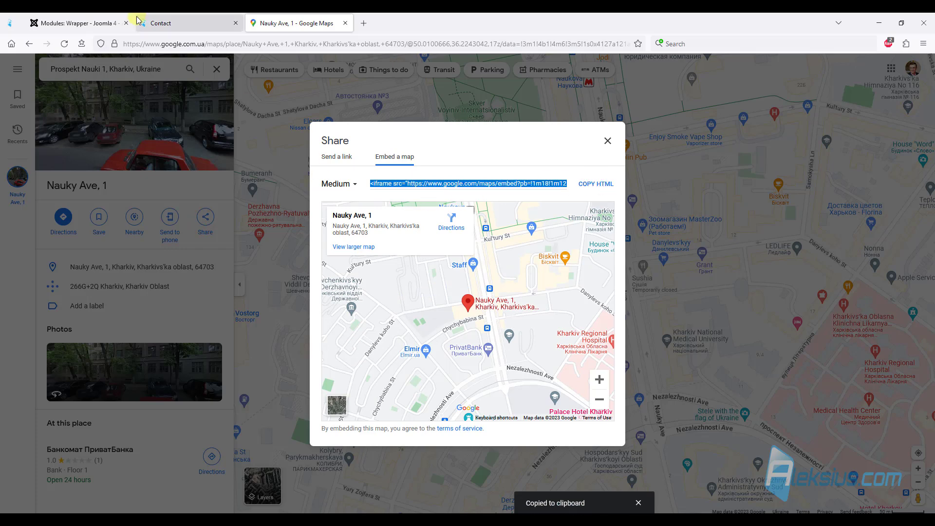
- Paste the embed code into the module URL, stripping the iframe opening markup and trailing attributes
{"action": "left_click", "coordinate": [95, 23]}
{"action": "left_click", "coordinate": [271, 280]}
{"action": "key", "text": "ctrl+v"}
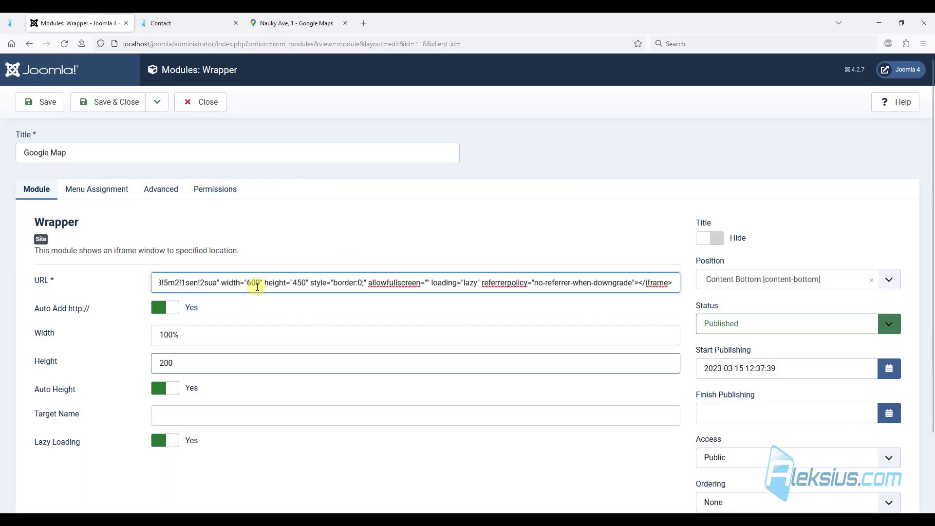
{"action": "left_click_drag", "start_coordinate": [177, 282], "coordinate": [83, 284]}
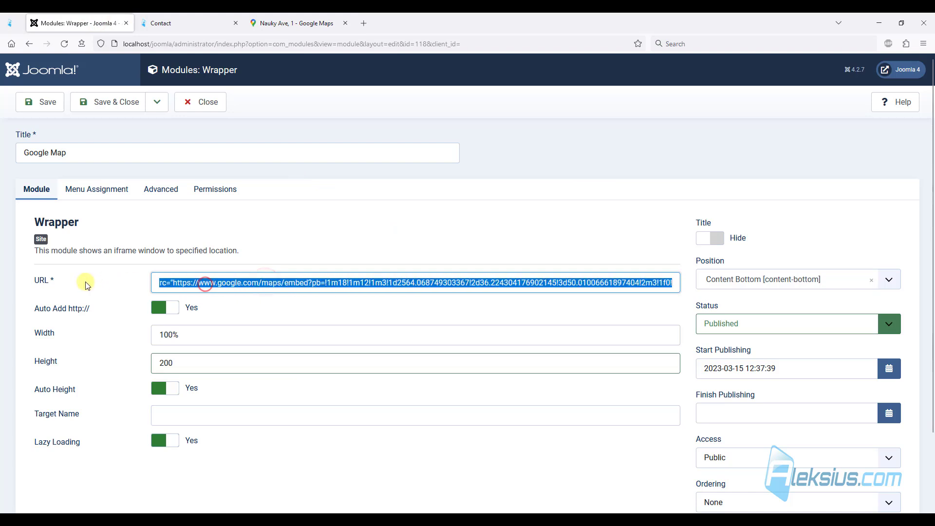
{"action": "left_click", "coordinate": [201, 286]}
{"action": "left_click_drag", "start_coordinate": [204, 284], "coordinate": [108, 285]}
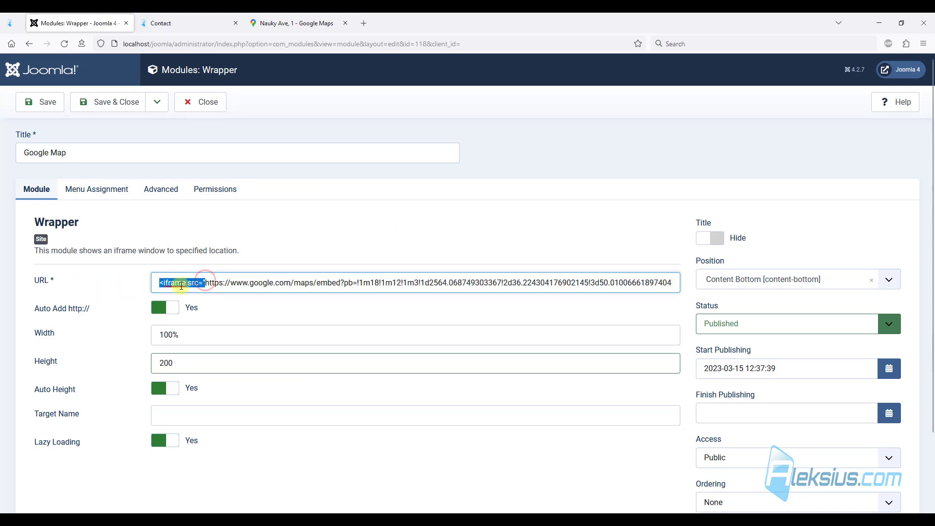
{"action": "key", "text": "Delete"}
{"action": "left_click_drag", "start_coordinate": [590, 283], "coordinate": [819, 301]}
{"action": "left_click_drag", "start_coordinate": [674, 282], "coordinate": [233, 287]}
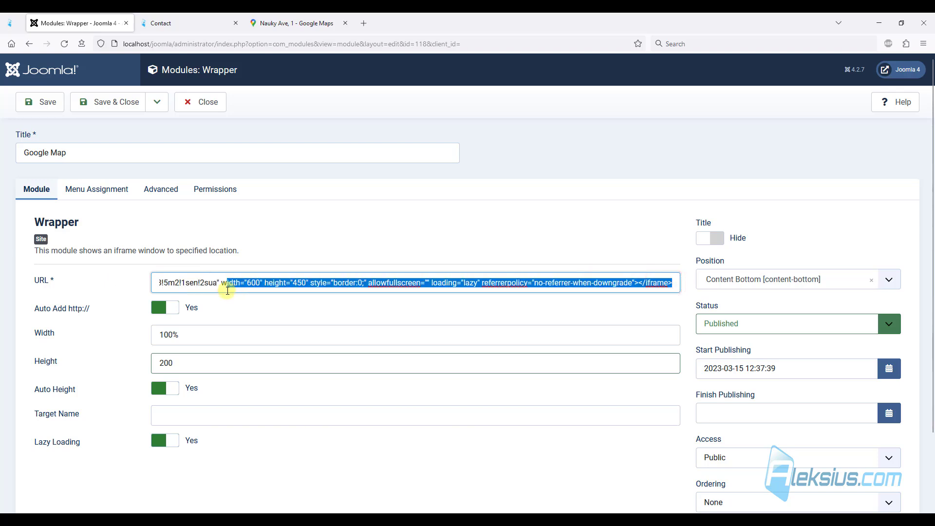
{"action": "key", "text": "Delete"}
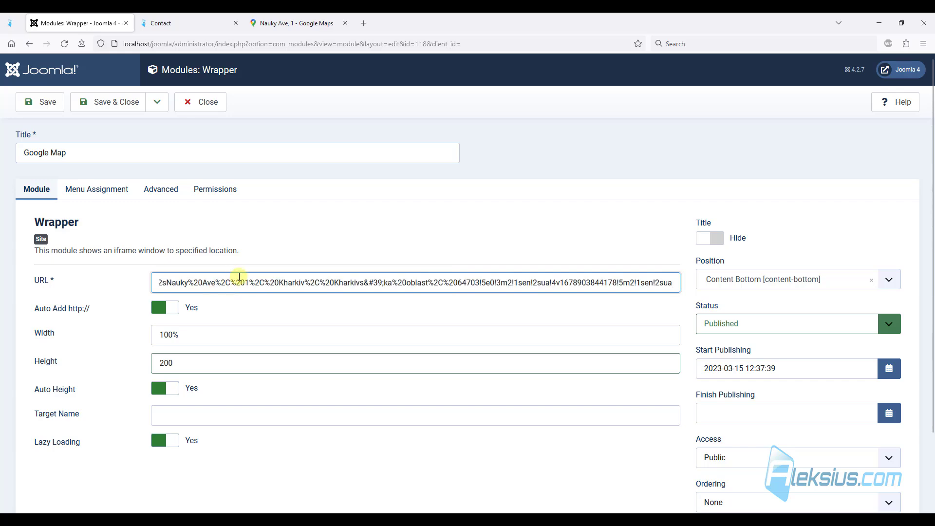
- Save the Google Map module with its cleaned embed URL and check the result
{"action": "left_click", "coordinate": [44, 103]}
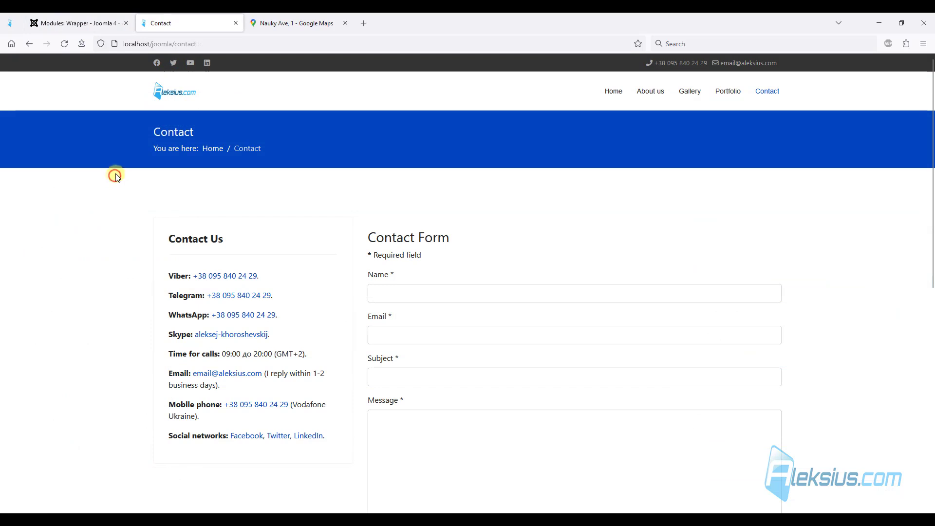
{"action": "scroll", "coordinate": [117, 172], "scroll_direction": "down", "scroll_amount": 7}
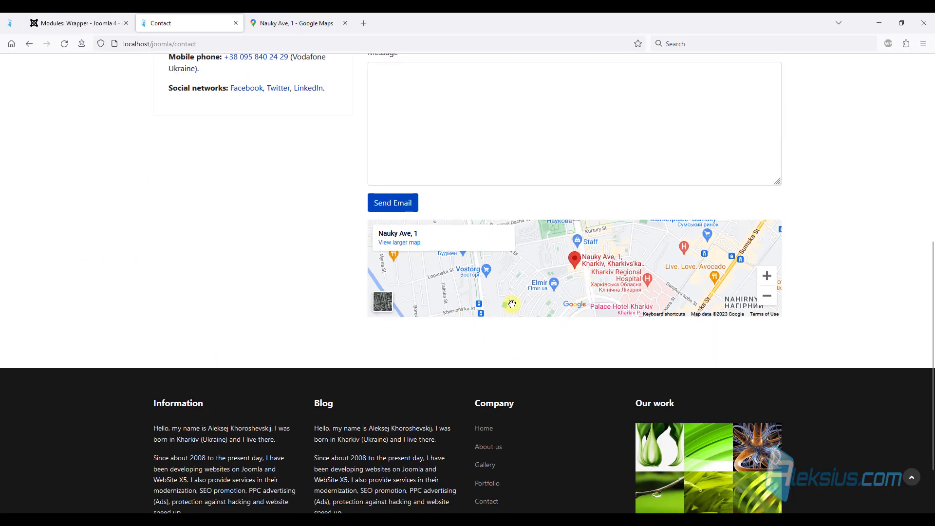
{"action": "left_click", "coordinate": [83, 28]}
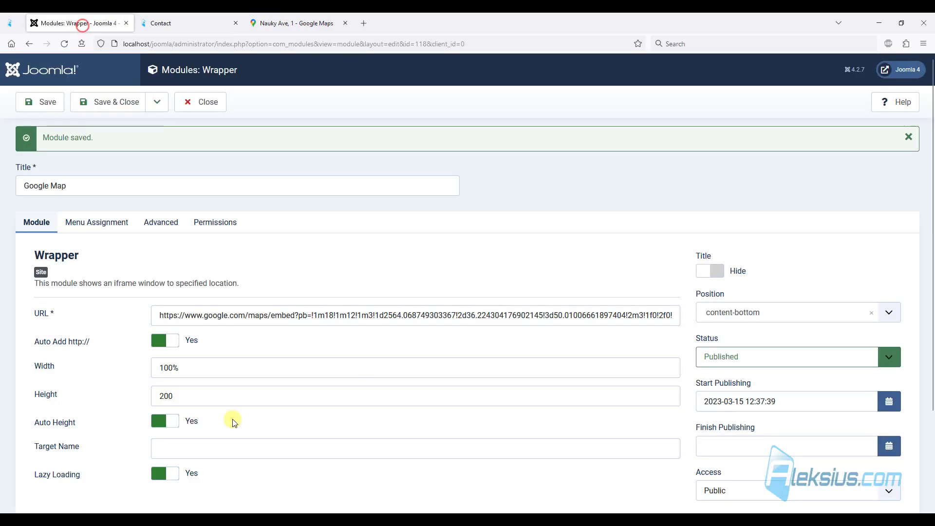
- Change the module height from 200 to 600, save, and reload the Contact page
{"action": "double_click", "coordinate": [179, 397]}
{"action": "type", "text": "600"}
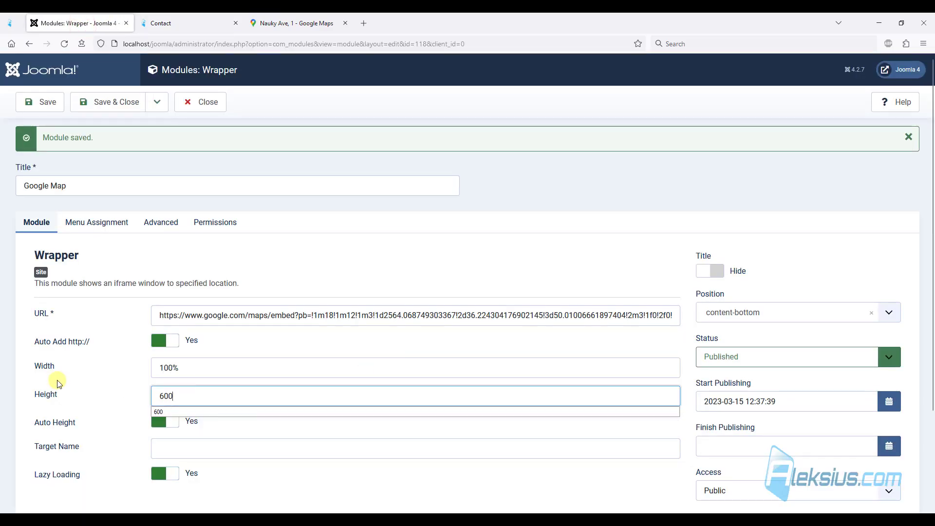
{"action": "left_click", "coordinate": [43, 103]}
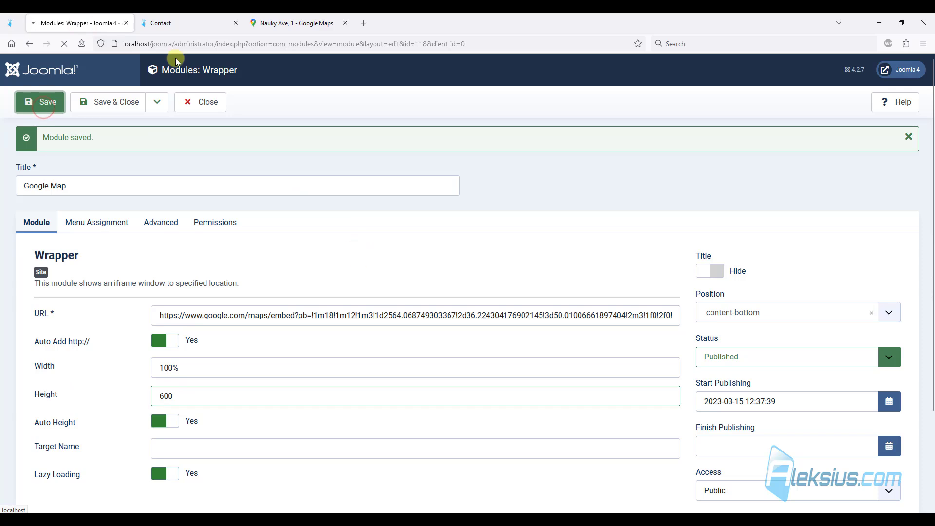
{"action": "left_click", "coordinate": [172, 19]}
{"action": "key", "text": "F5"}
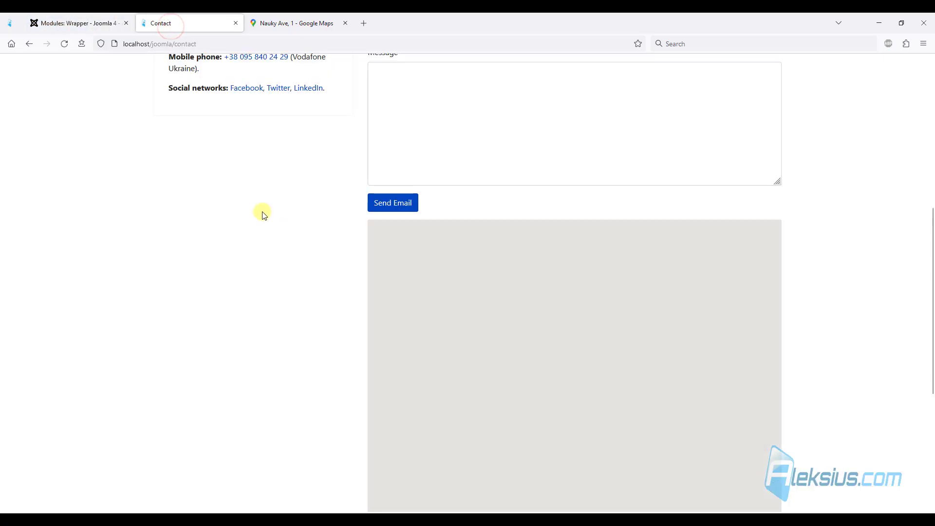
{"action": "scroll", "coordinate": [262, 215], "scroll_direction": "down", "scroll_amount": 3}
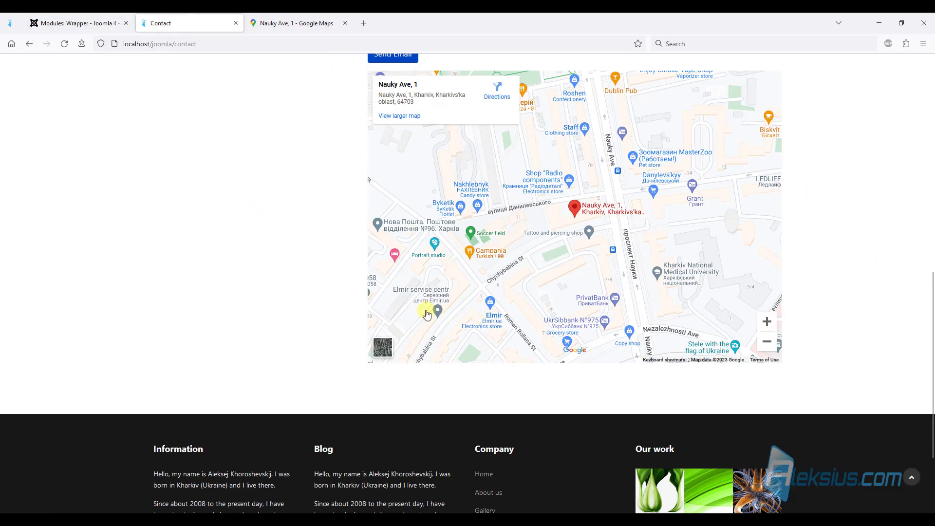
{"action": "scroll", "coordinate": [683, 323], "scroll_direction": "up", "scroll_amount": 3}
{"action": "scroll", "coordinate": [684, 326], "scroll_direction": "up", "scroll_amount": 3}
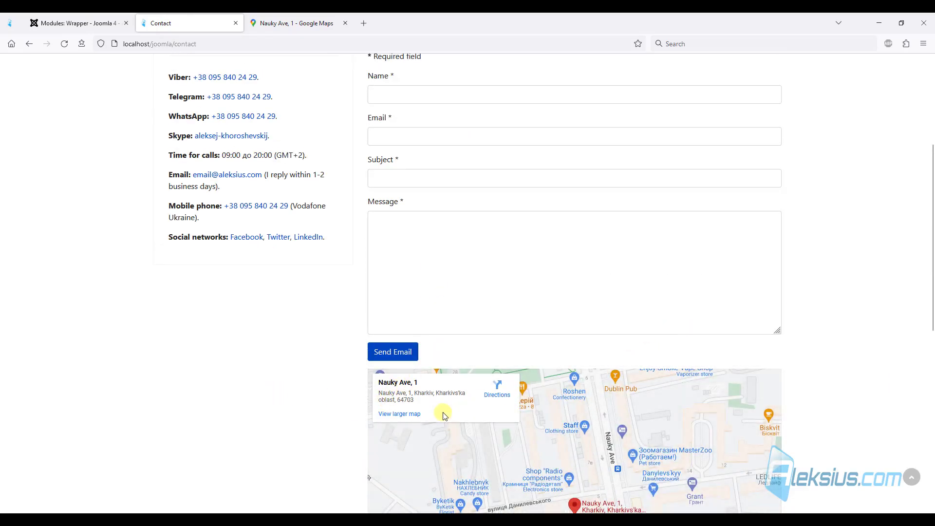
{"action": "scroll", "coordinate": [521, 432], "scroll_direction": "up", "scroll_amount": 4}
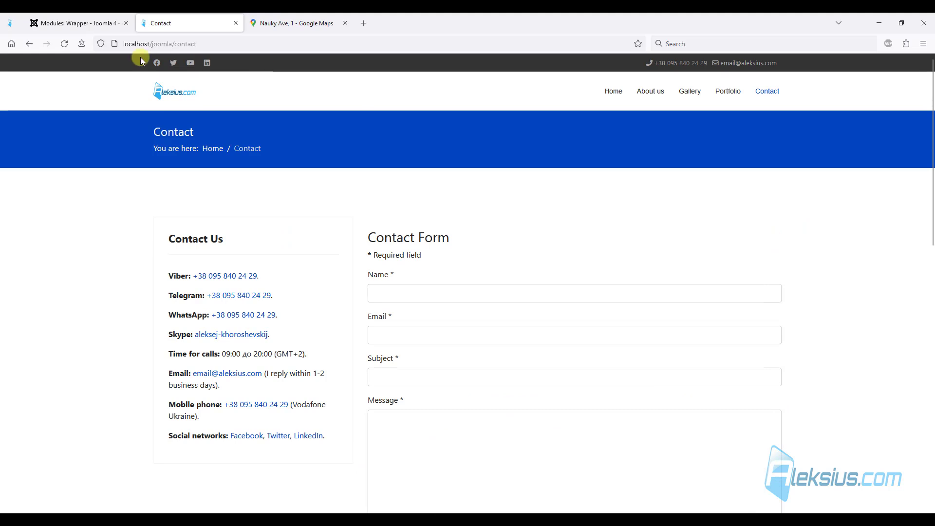
- Move the Google Map module to the Right [right] position, save, and view Contact
{"action": "left_click", "coordinate": [83, 27]}
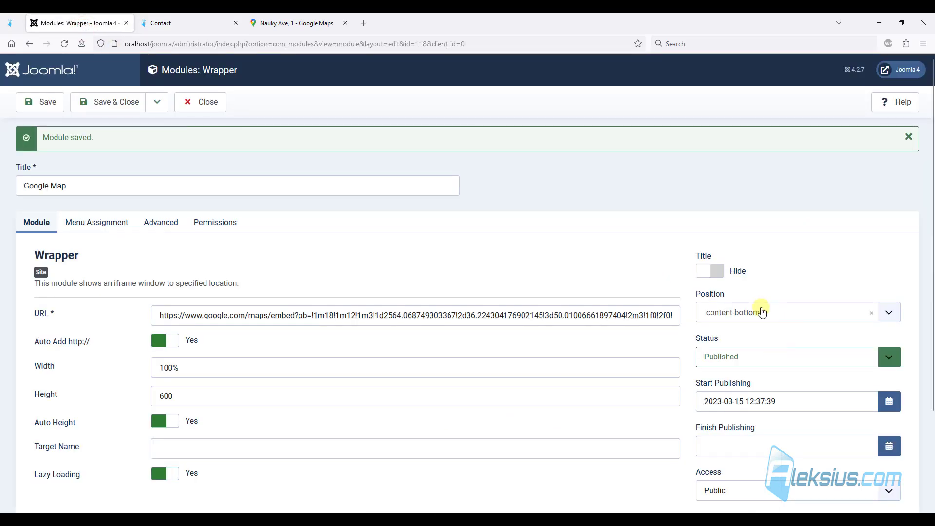
{"action": "left_click", "coordinate": [760, 312]}
{"action": "scroll", "coordinate": [800, 370], "scroll_direction": "down", "scroll_amount": 4}
{"action": "scroll", "coordinate": [801, 371], "scroll_direction": "down", "scroll_amount": 10}
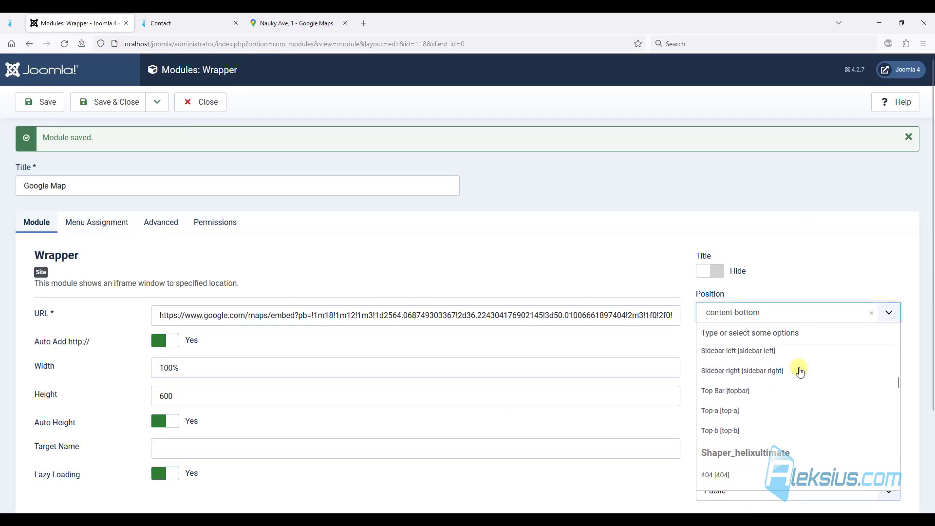
{"action": "scroll", "coordinate": [796, 371], "scroll_direction": "down", "scroll_amount": 6}
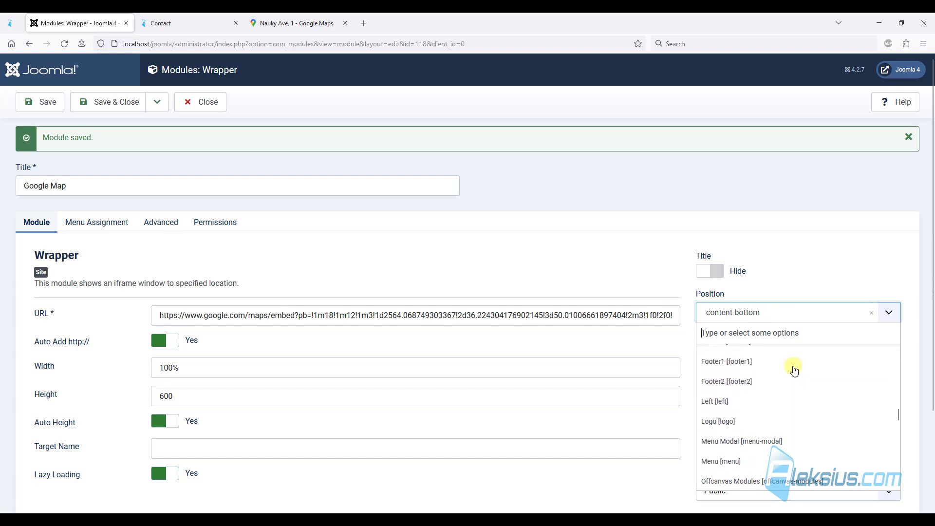
{"action": "left_click", "coordinate": [755, 428]}
{"action": "left_click", "coordinate": [41, 97]}
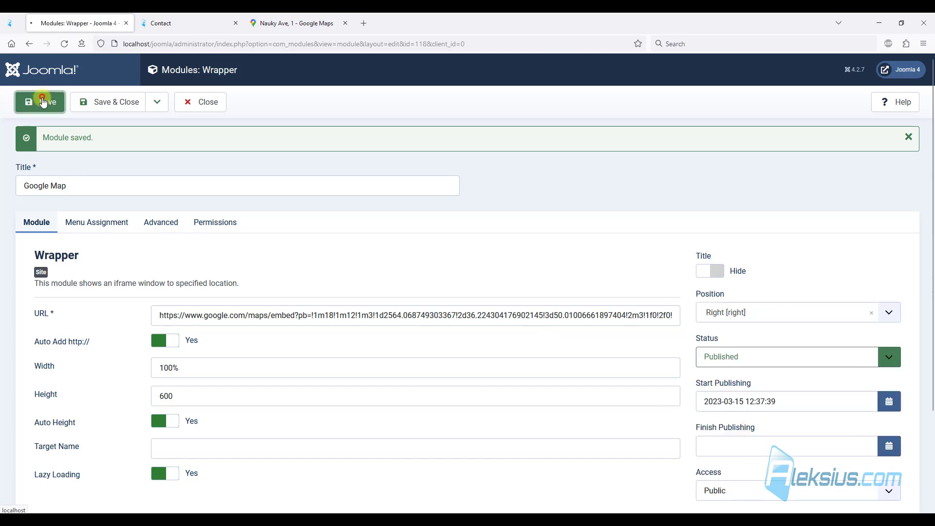
{"action": "left_click", "coordinate": [209, 16]}
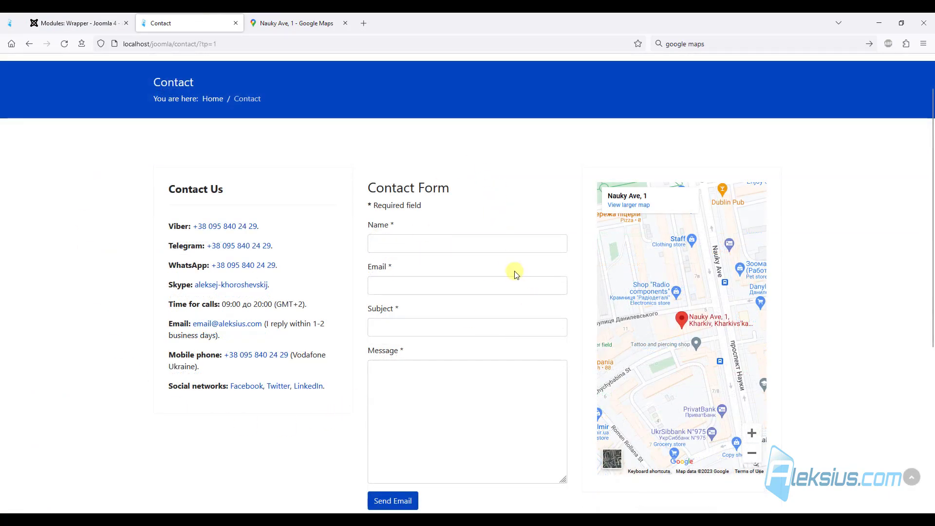
{"action": "scroll", "coordinate": [516, 274], "scroll_direction": "down", "scroll_amount": 4}
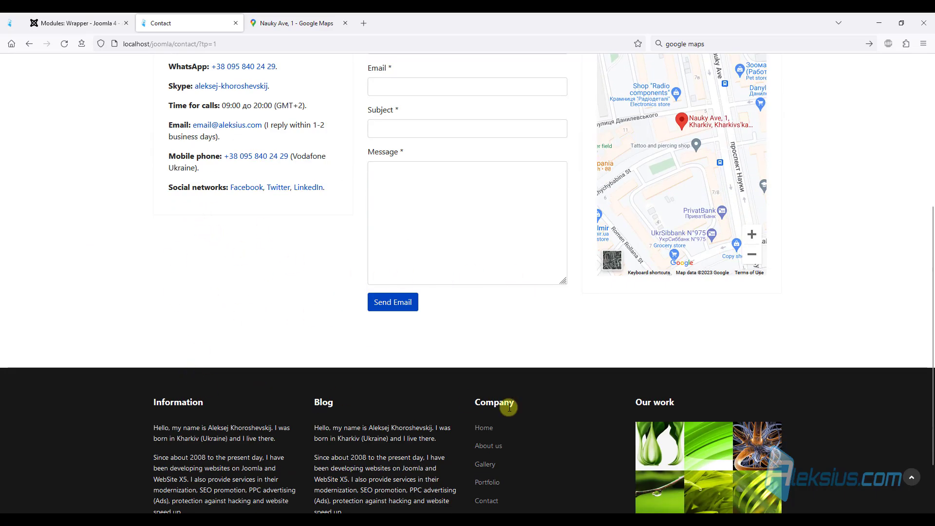
{"action": "scroll", "coordinate": [595, 313], "scroll_direction": "up", "scroll_amount": 5}
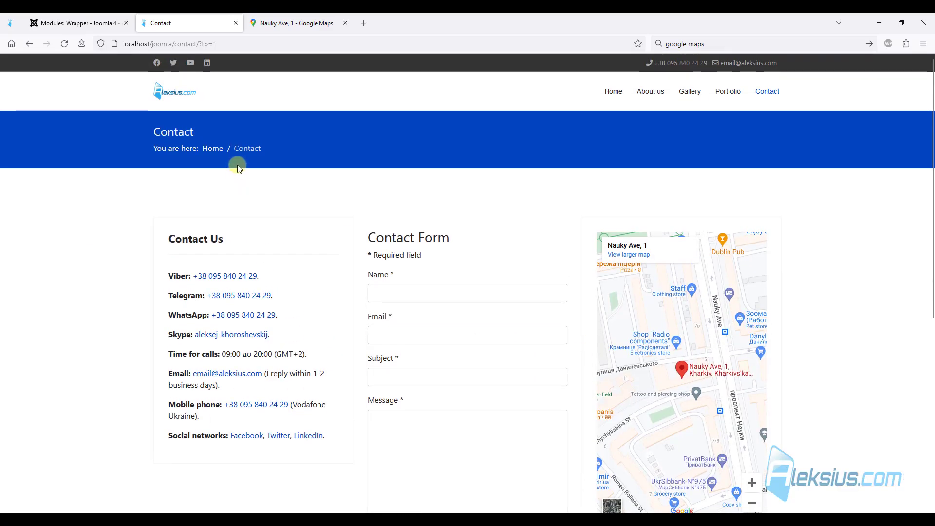